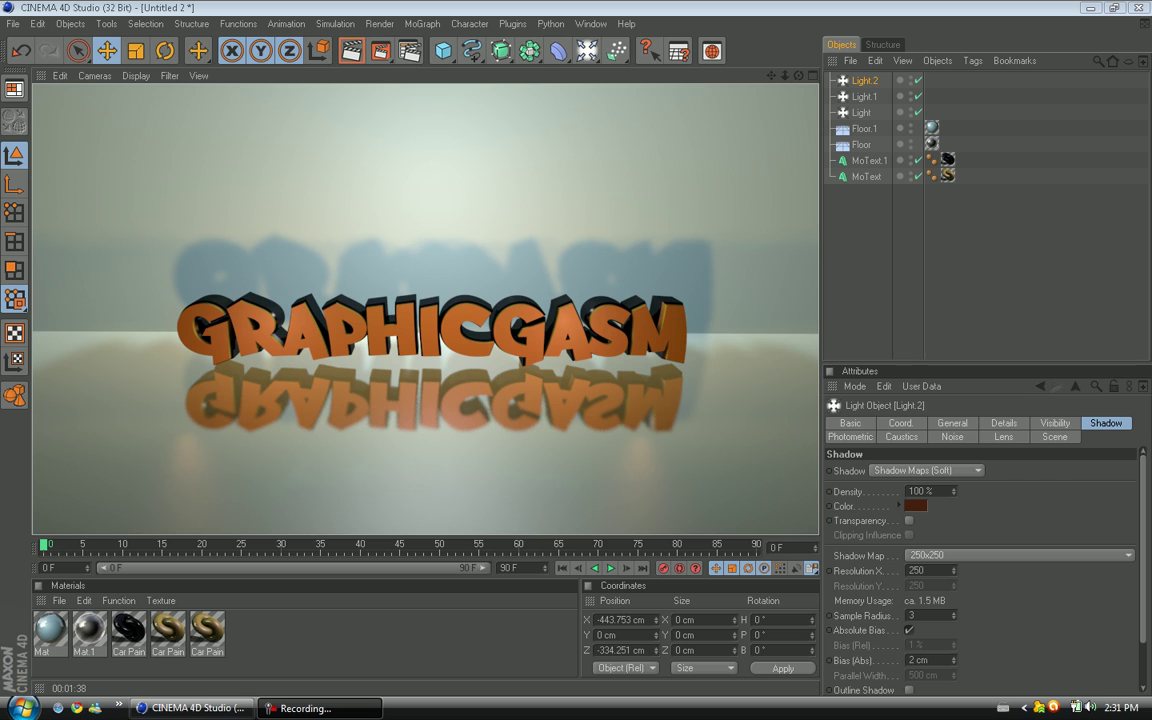
- Create a new empty project
left_click(13, 24)
left_click(22, 42)
key("ctrl+n")
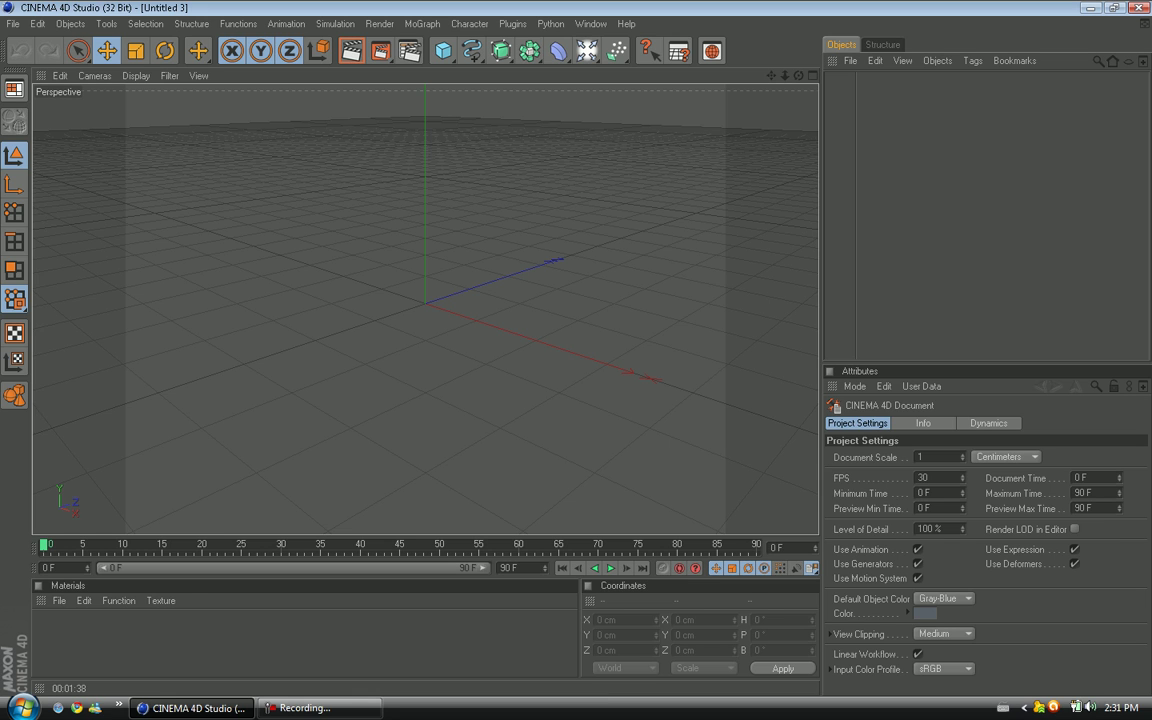
- Examine the empty scene by panning, zooming and orbiting the perspective view and by viewing the four-view layout
left_click_drag(771, 76, 734, 172)
mouse_move(785, 76)
left_mouse_down()
mouse_move(805, 76)
mouse_move(745, 76)
mouse_move(805, 76)
mouse_move(765, 76)
left_mouse_up()
scroll(425, 309, "down", 4)
scroll(425, 309, "up", 3)
scroll(425, 309, "down", 3)
mouse_move(798, 76)
left_mouse_down()
mouse_move(835, 38)
mouse_move(985, 76)
mouse_move(975, 50)
mouse_move(855, 45)
mouse_move(799, 76)
left_mouse_up()
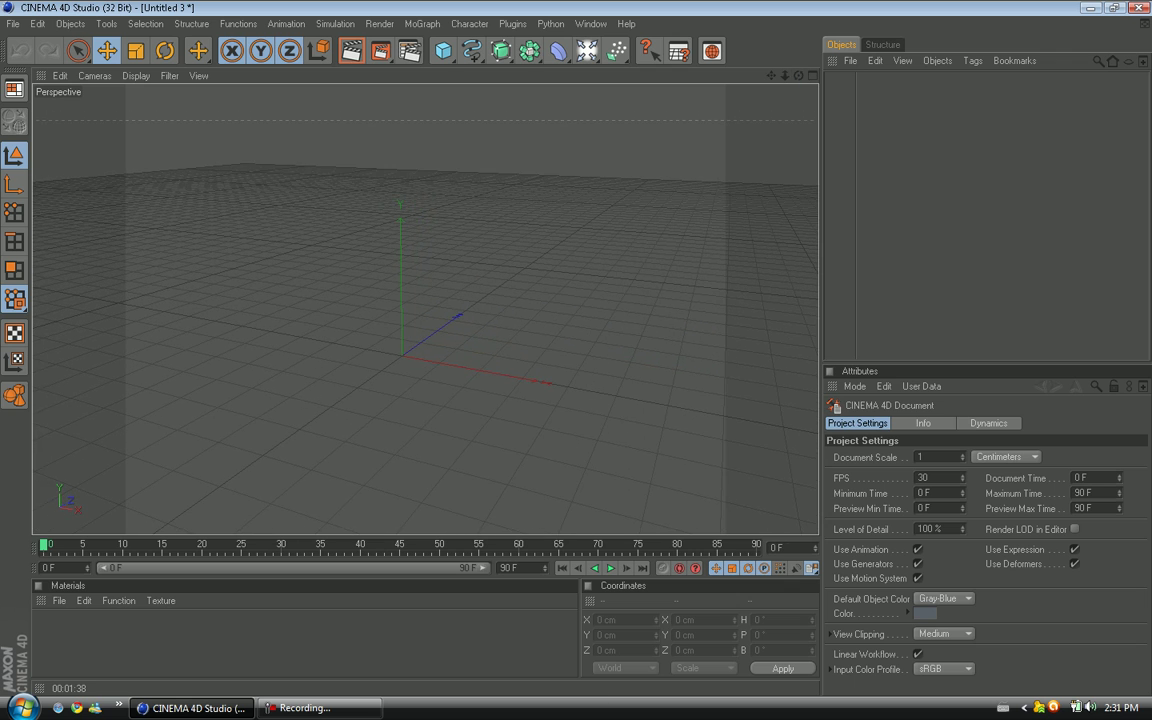
left_click(813, 76)
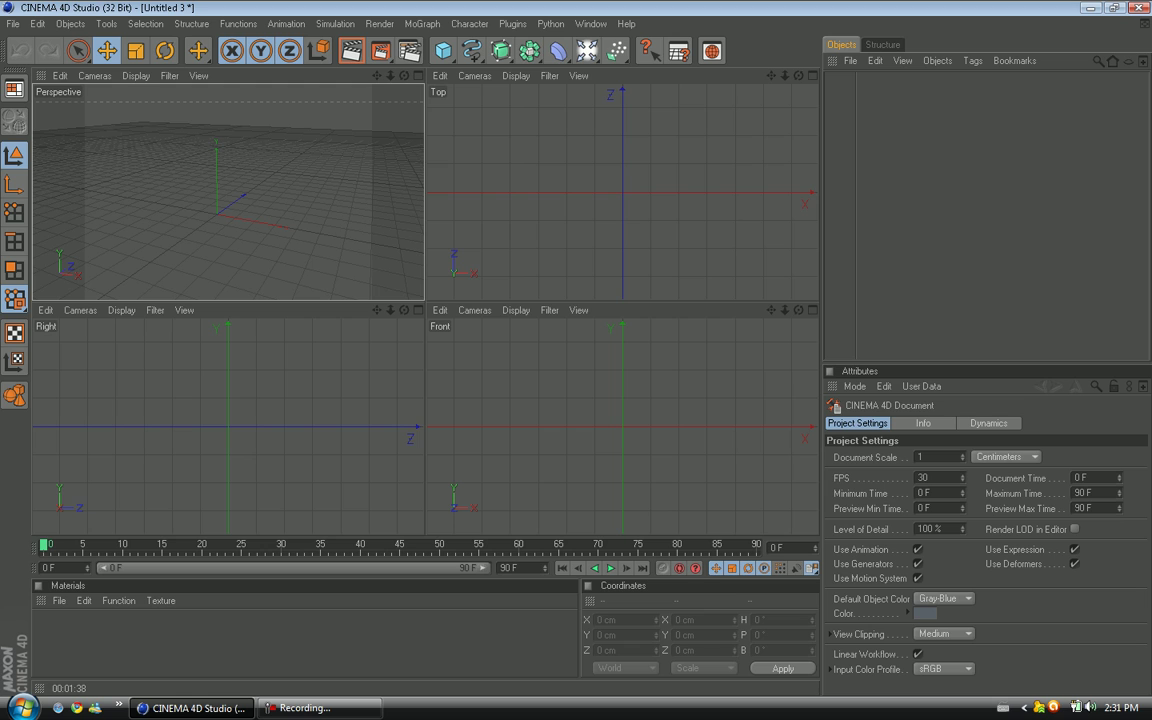
key("F1")
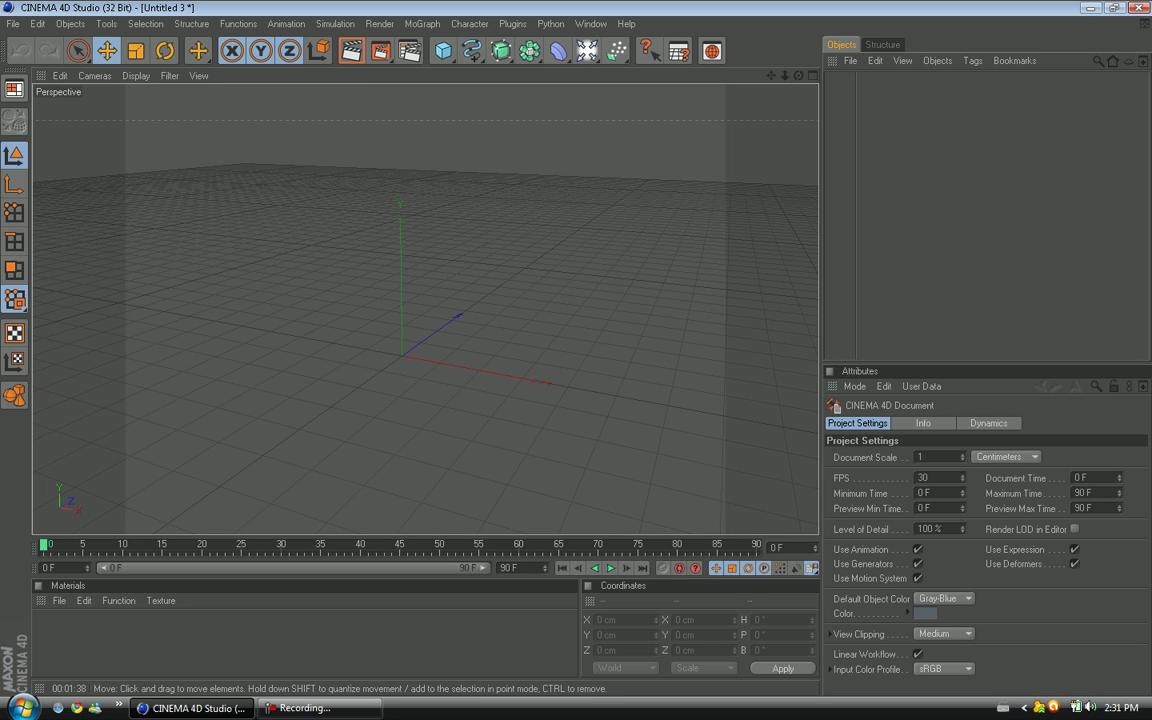
- Add a MoText object to the scene
mouse_move(425, 308)
left_mouse_down("alt")
mouse_move(475, 270)
mouse_move(506, 285)
mouse_move(507, 271)
left_mouse_up("alt")
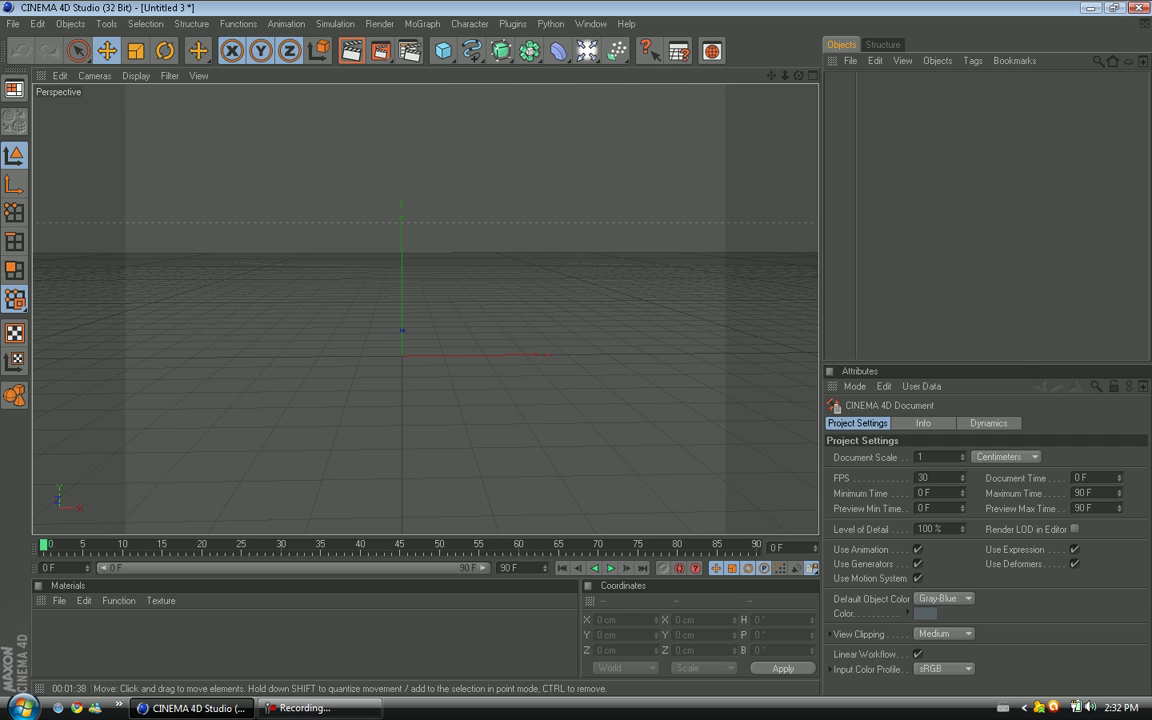
middle_click_drag(402, 355, 401, 388, "alt")
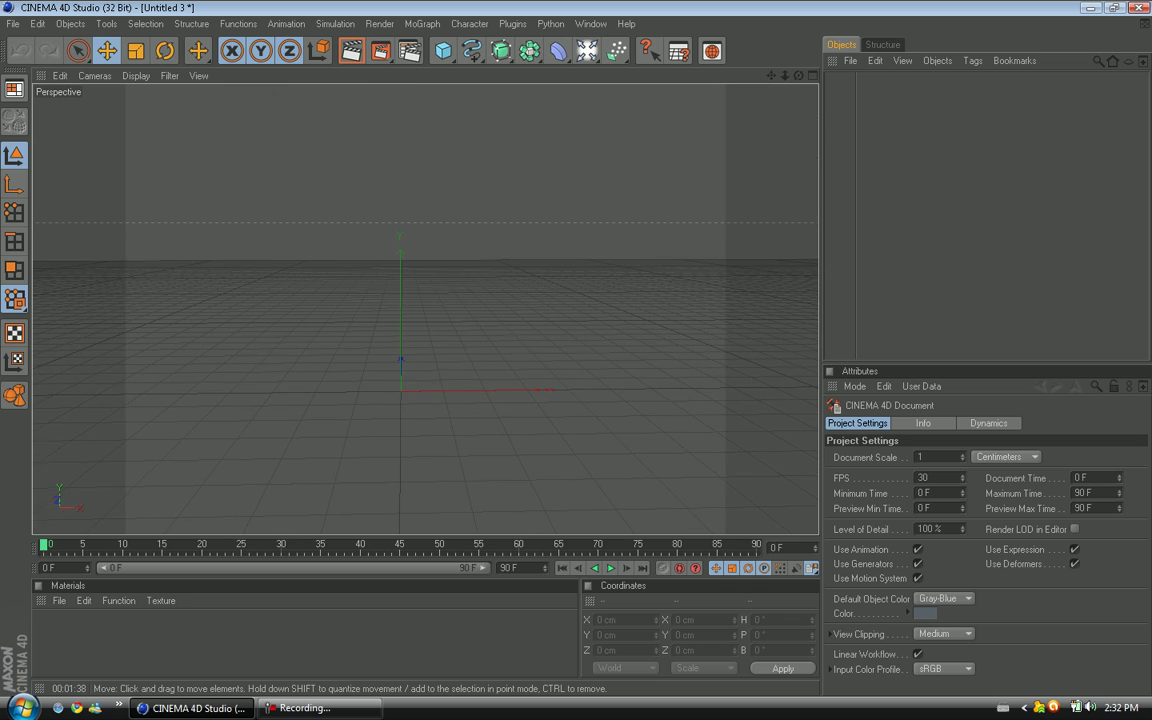
mouse_move(425, 309)
right_mouse_down("alt")
mouse_move(400, 309)
mouse_move(540, 309)
mouse_move(430, 309)
right_mouse_up("alt")
left_click_drag(410, 300, 535, 292, "alt")
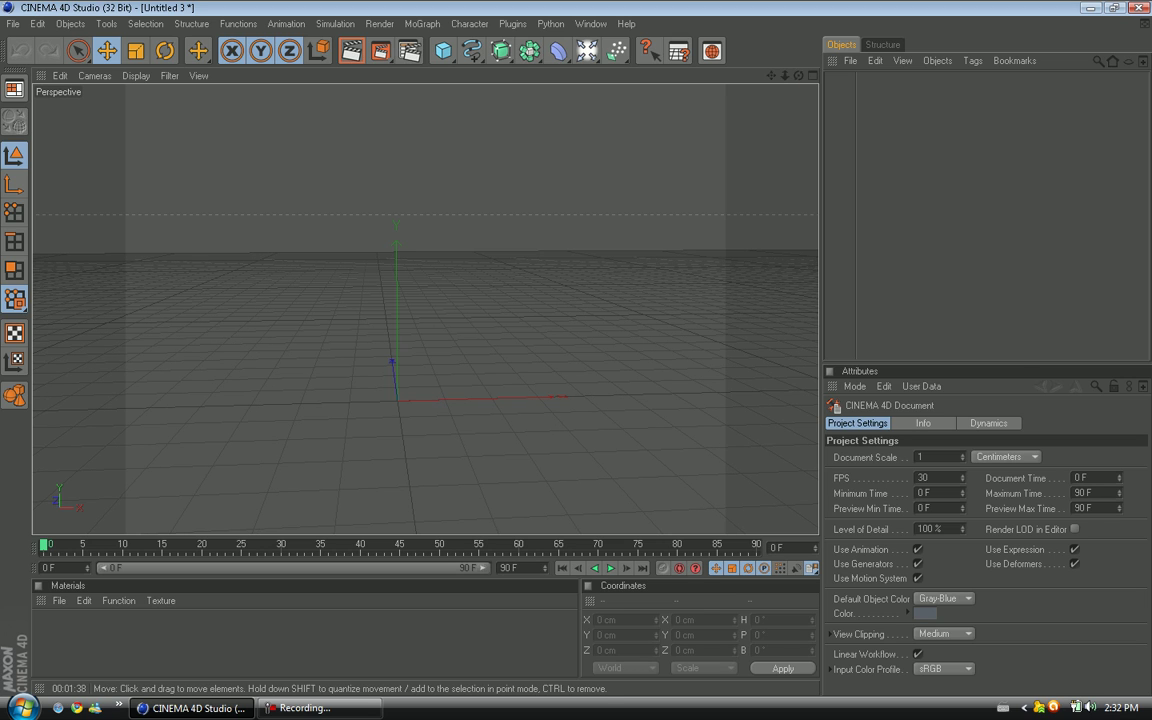
mouse_move(448, 308)
left_mouse_down("alt")
mouse_move(418, 309)
mouse_move(433, 305)
left_mouse_up("alt")
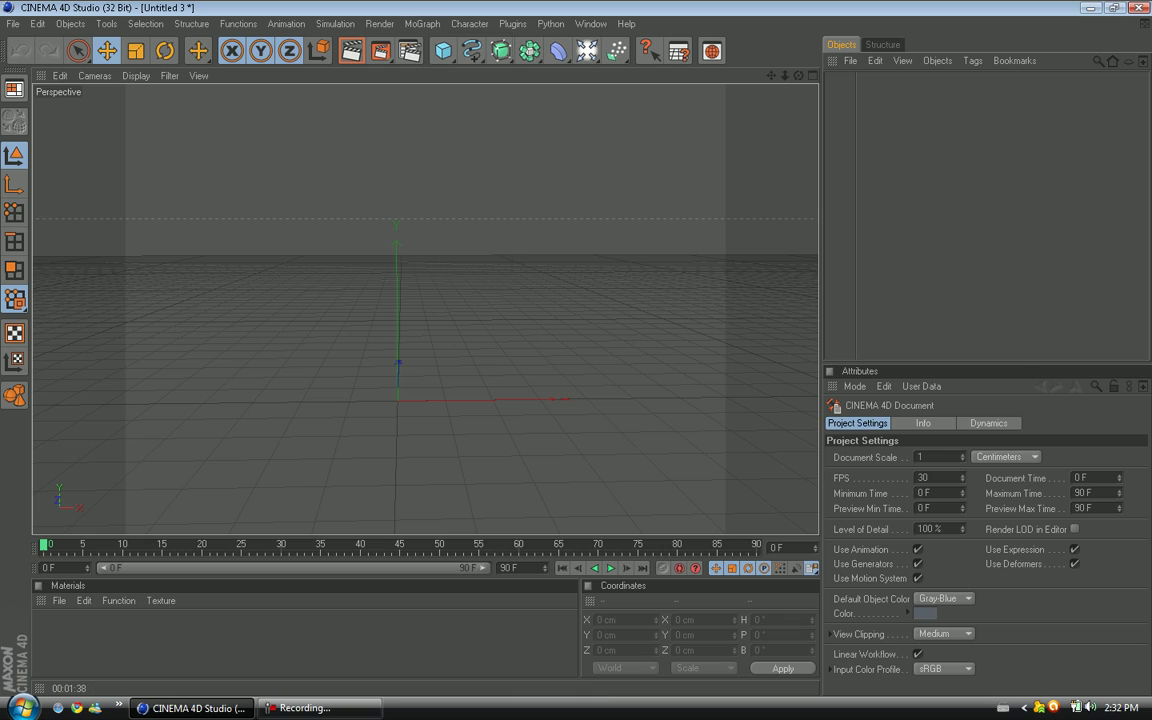
left_click(422, 23)
left_click(432, 197)
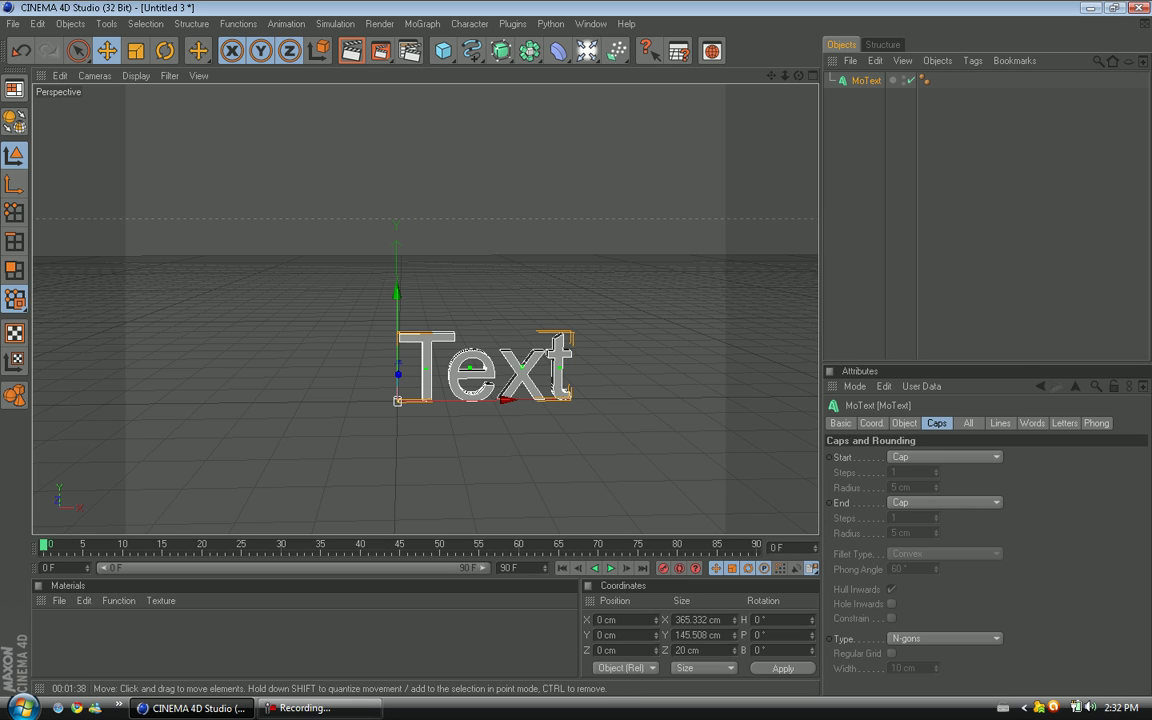
- Replace the MoText object's default text with GRAPHICGASM
left_click(904, 423)
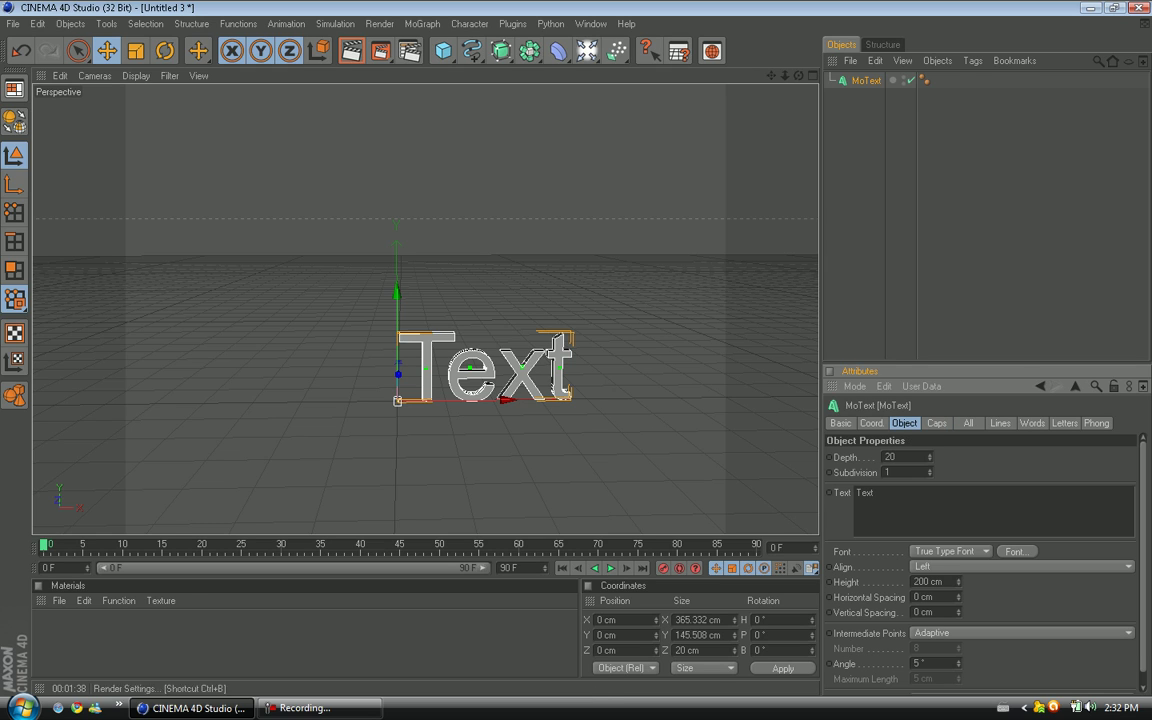
double_click(856, 503)
key("BackSpace")
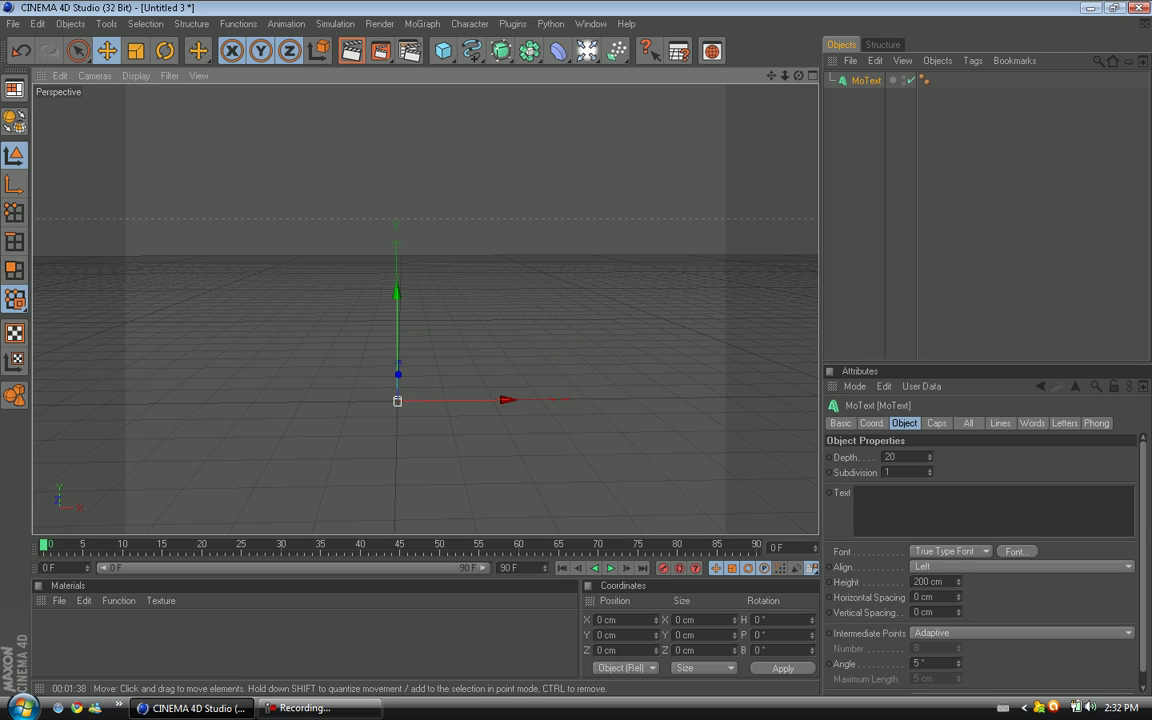
key("g")
key("r")
key("p")
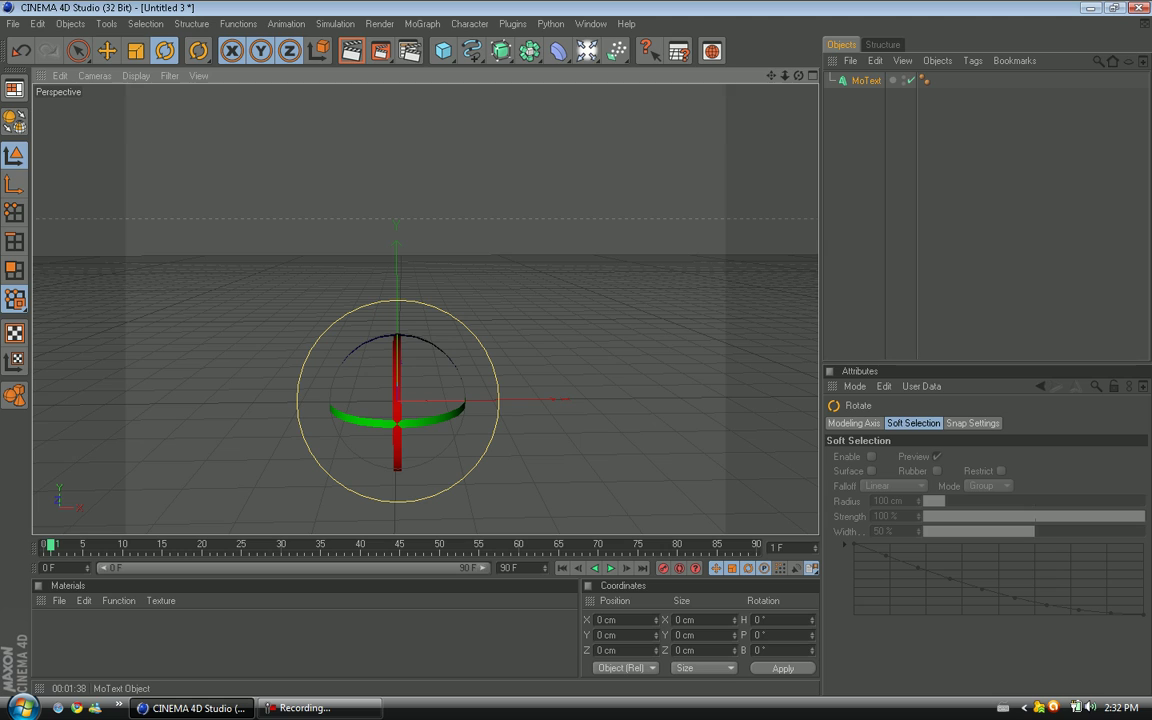
left_click(866, 80)
left_click(857, 513)
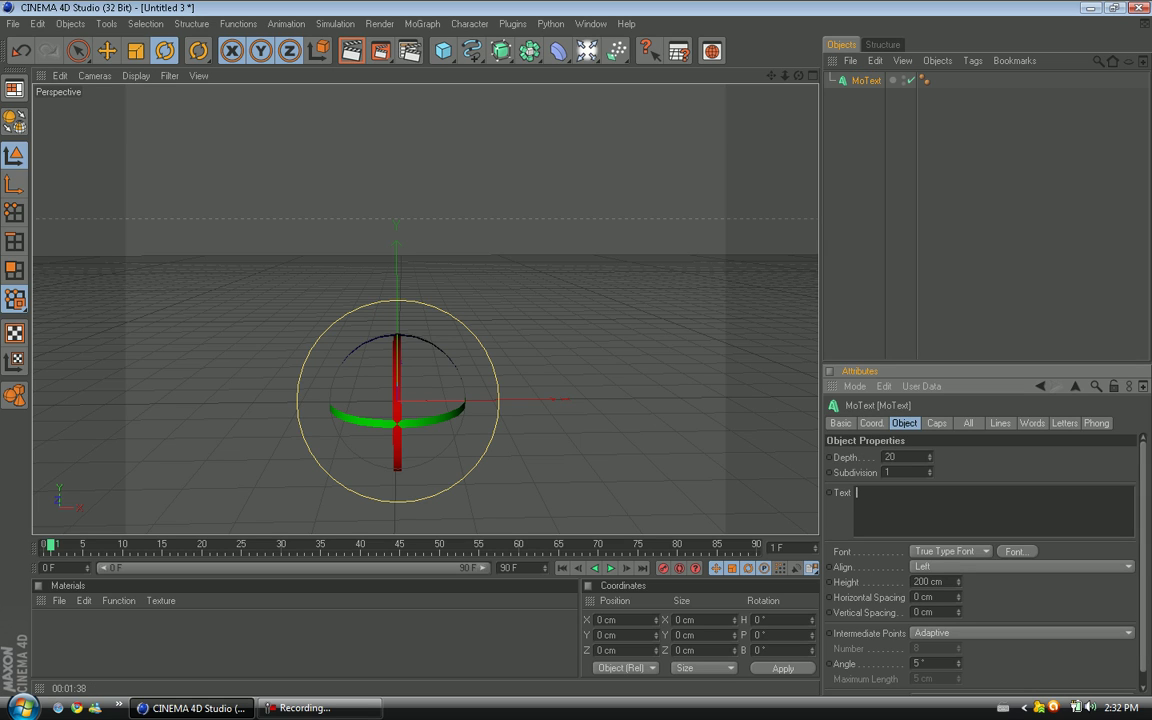
type("GRAPHICGASM")
left_click(107, 50)
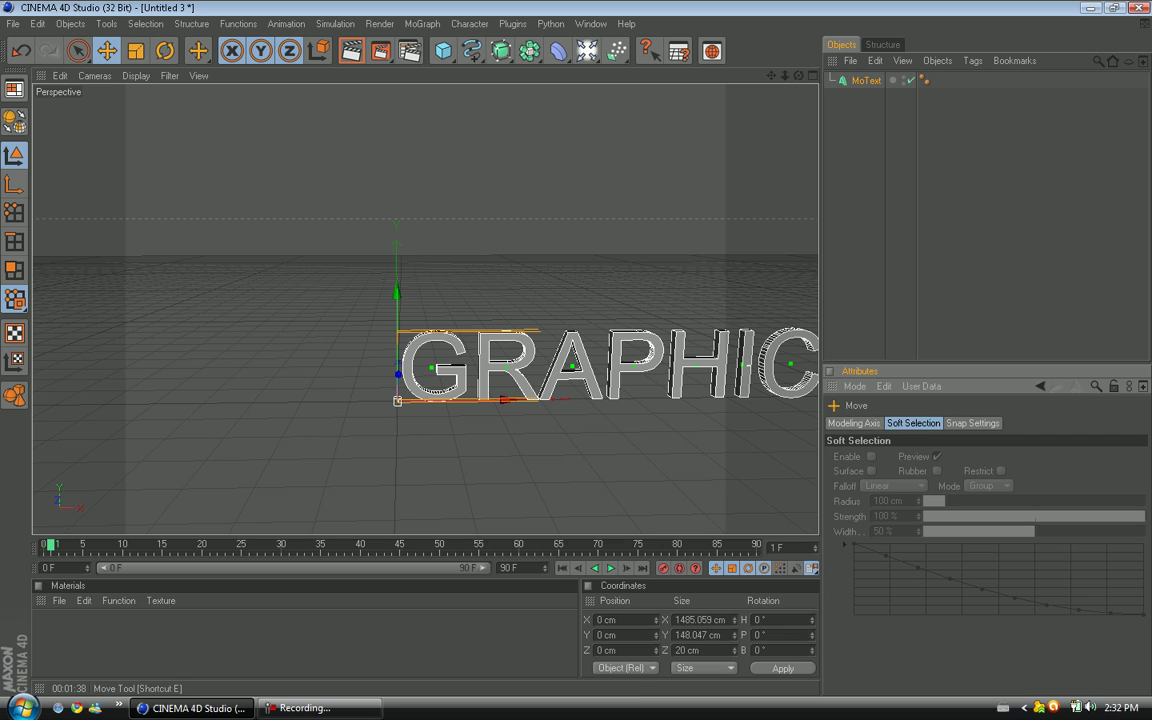
- Set the MoText object's depth to 95
left_click(866, 80)
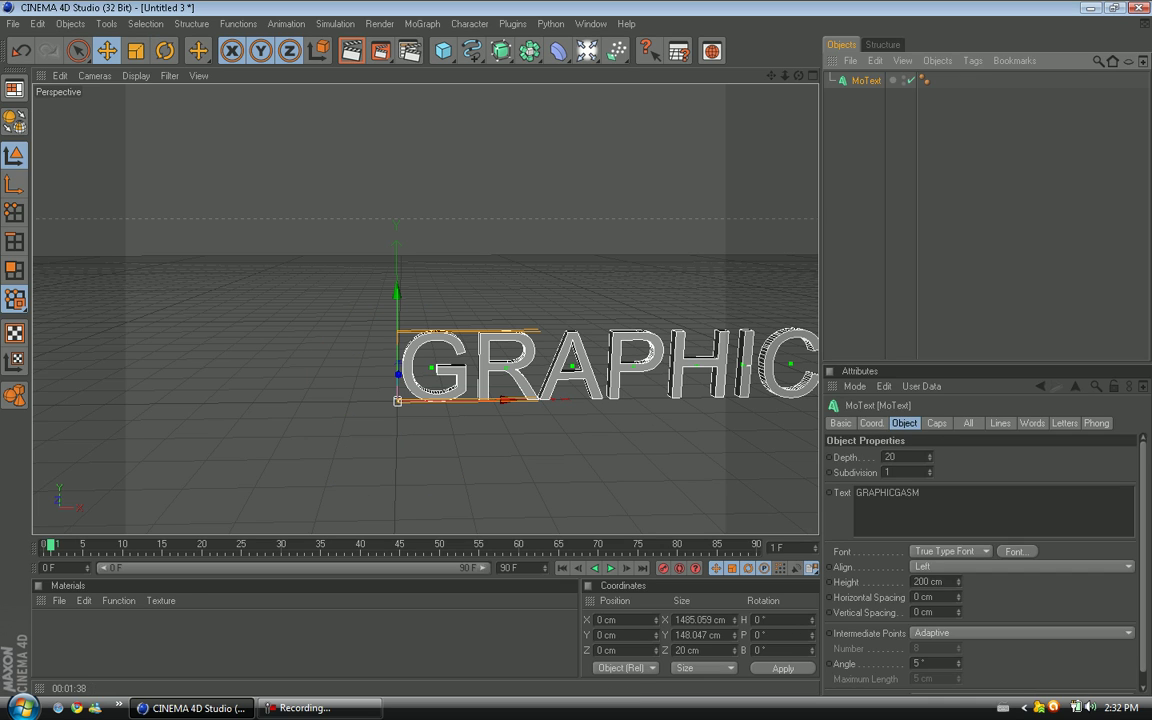
double_click(889, 472)
double_click(893, 457)
key("BackSpace")
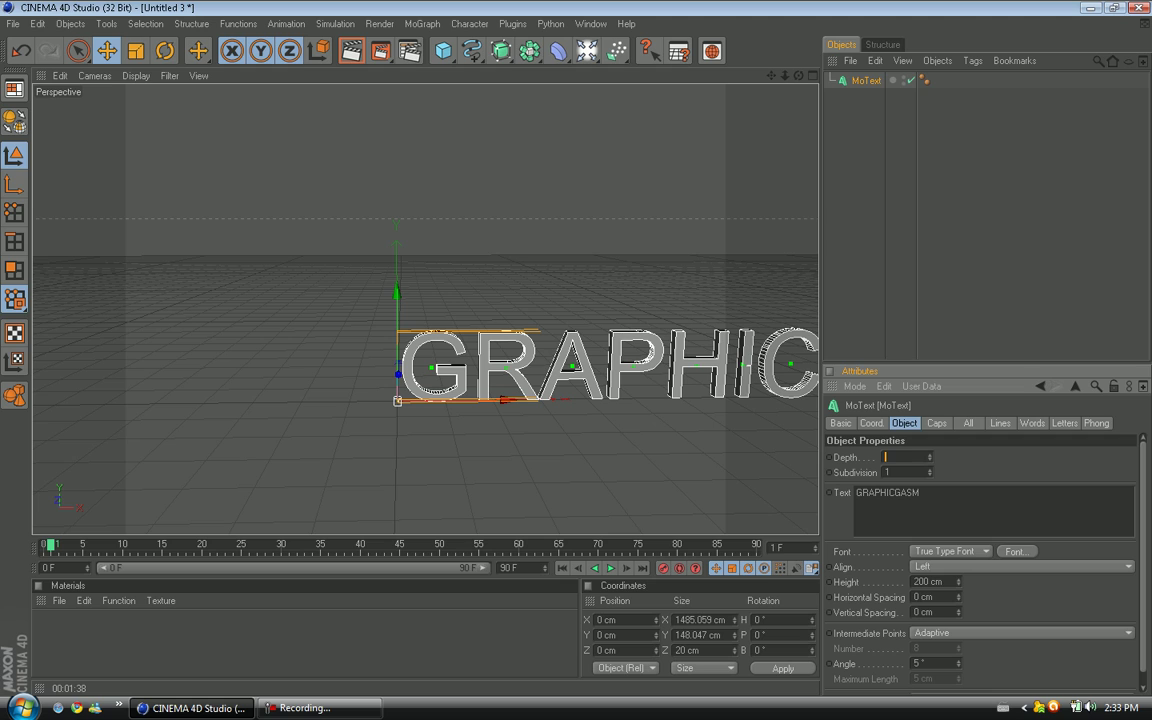
type("95")
key("Return")
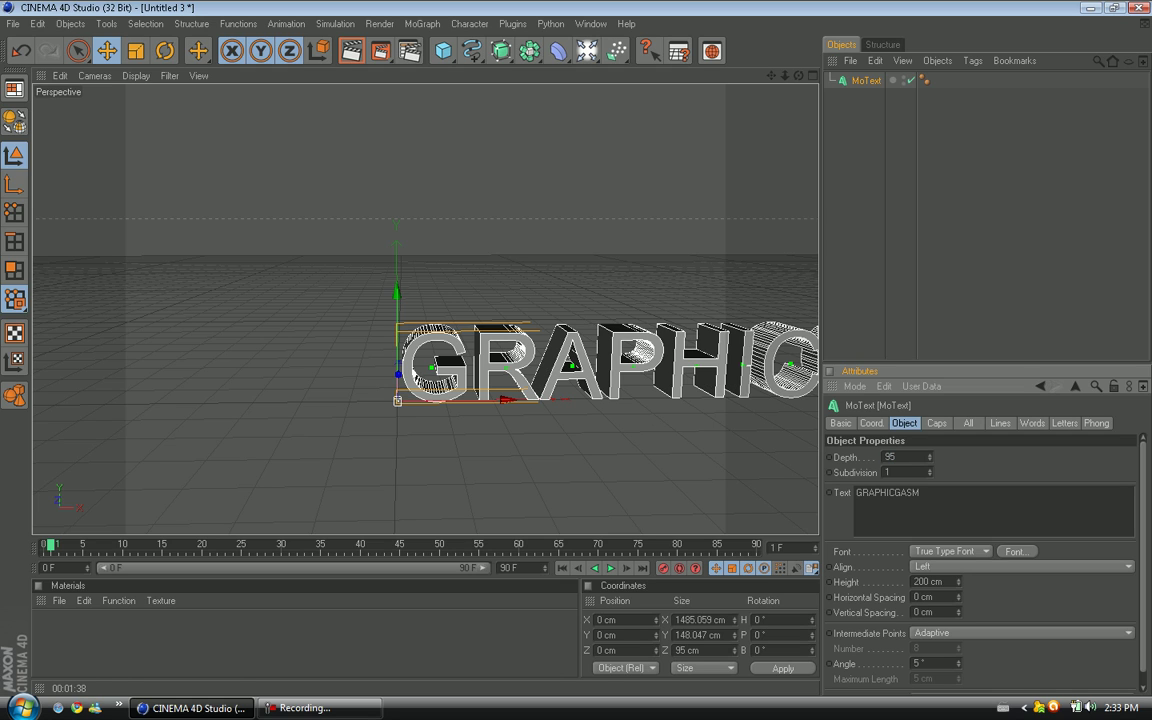
- Set the text's alignment to Middle and its font to Arfmoochikncheez
left_click(1020, 566)
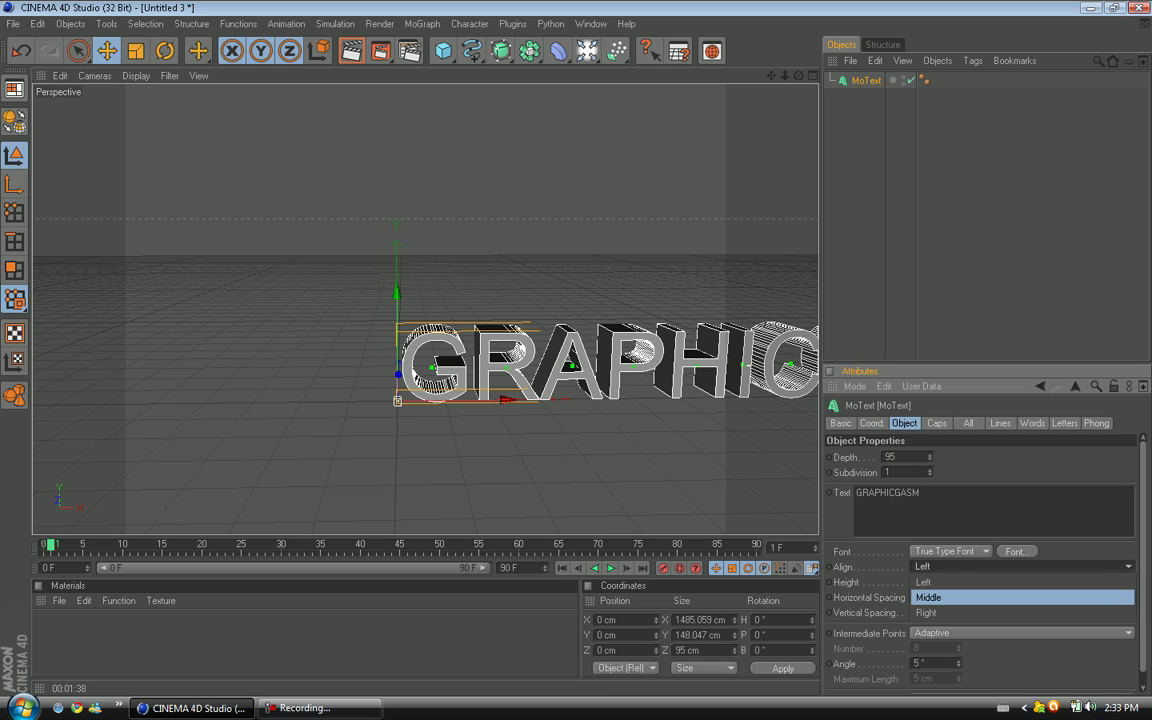
left_click(1020, 597)
left_click(1015, 551)
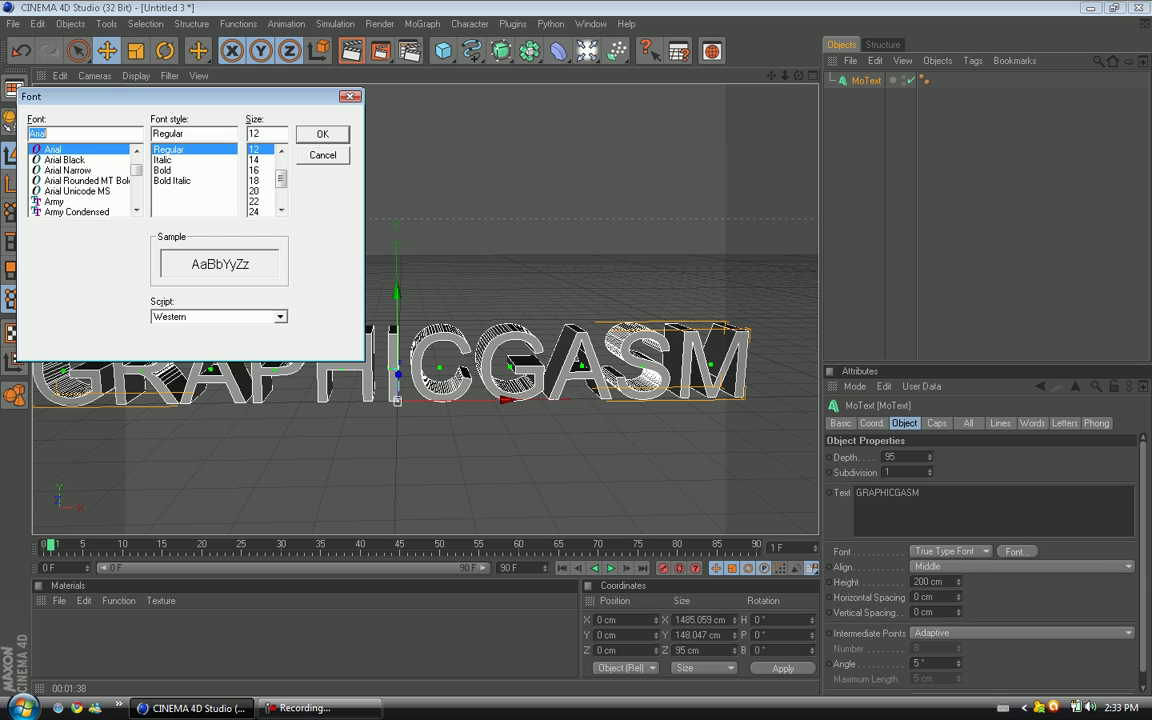
scroll(79, 181, "up", 1)
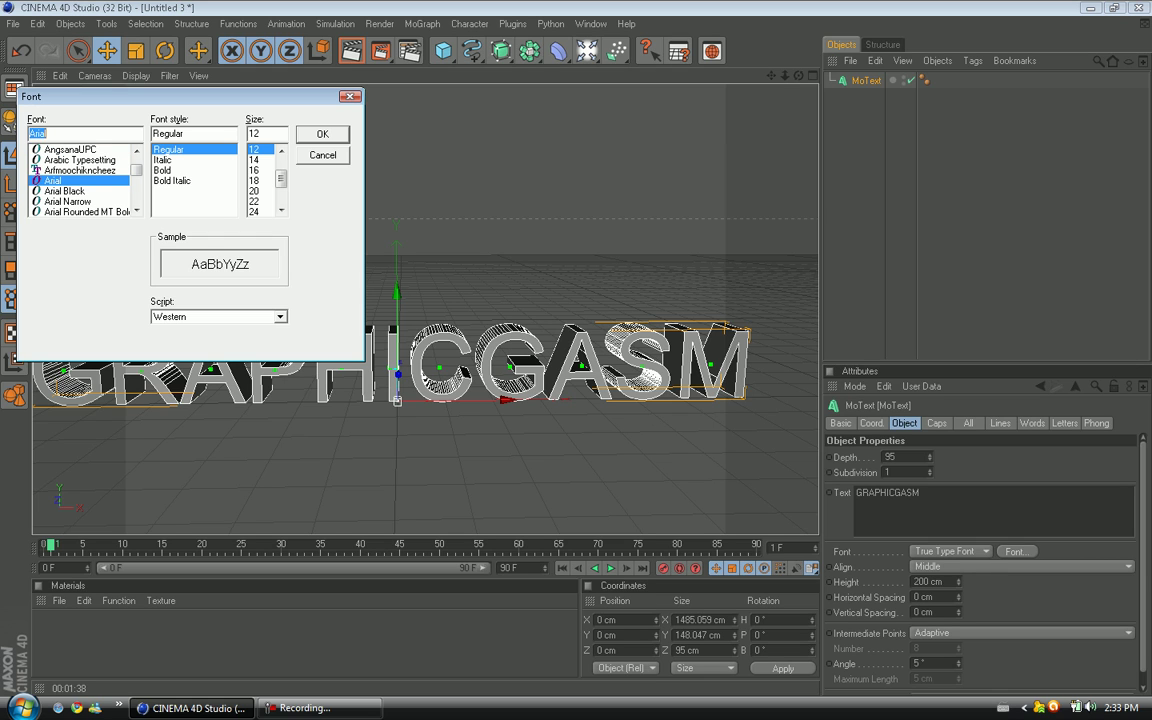
left_click(80, 170)
key("Return")
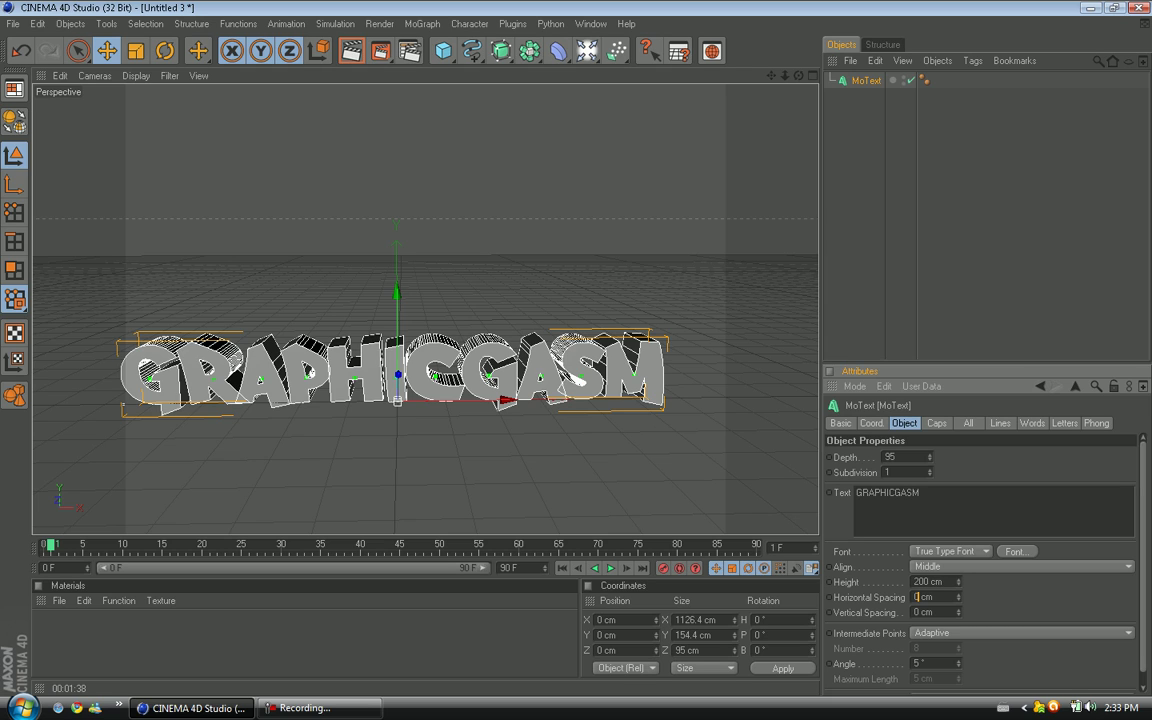
- Try horizontal spacings of 15 cm and 19 cm on the GRAPHICGASM text
type("15")
key("Return")
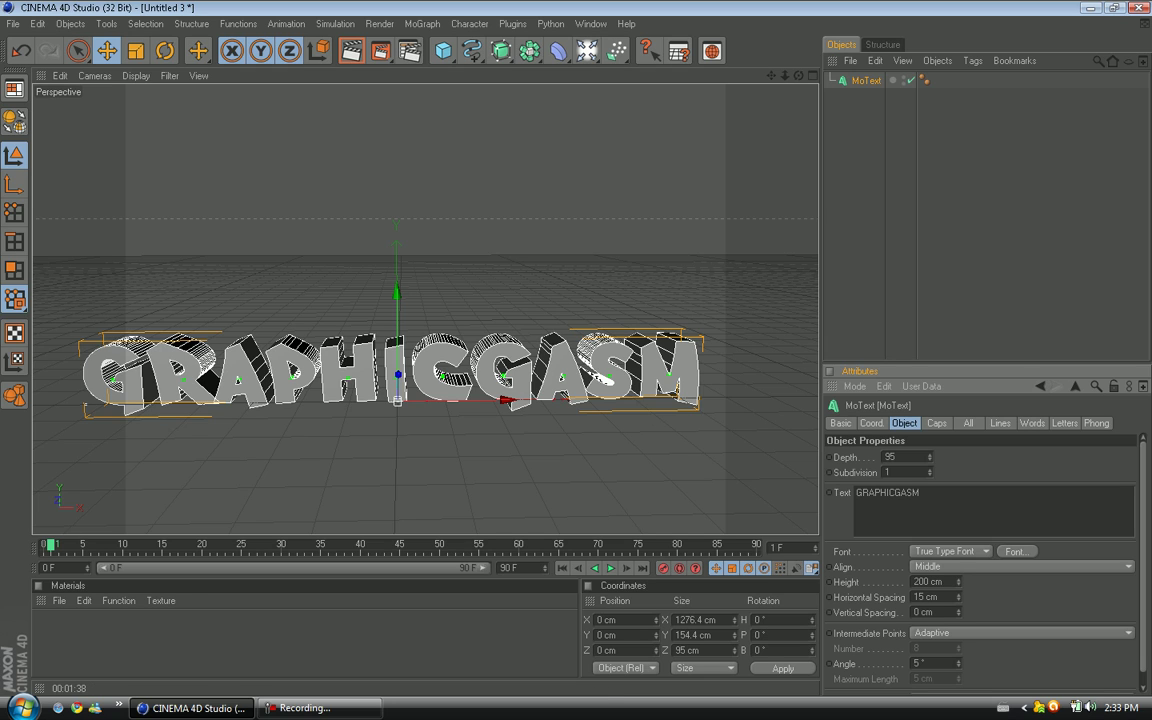
left_click_drag(958, 597, 958, 590)
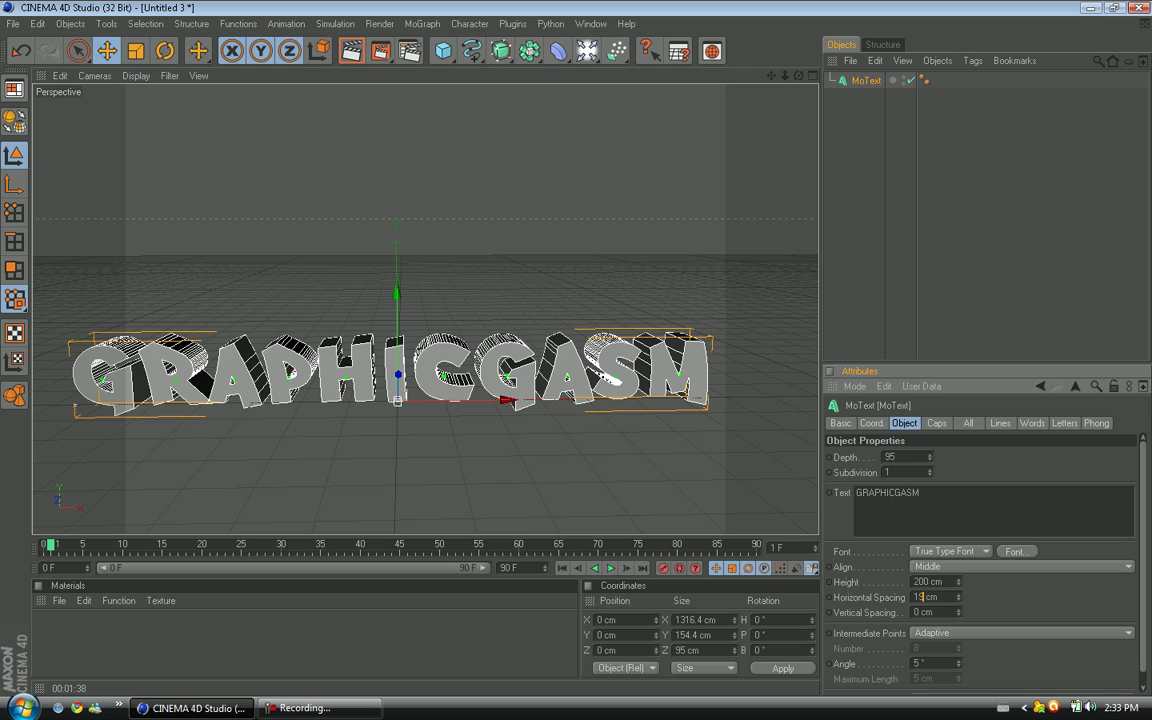
- Set the text's horizontal spacing to 5 cm
key("BackSpace")
type("5")
key("Return")
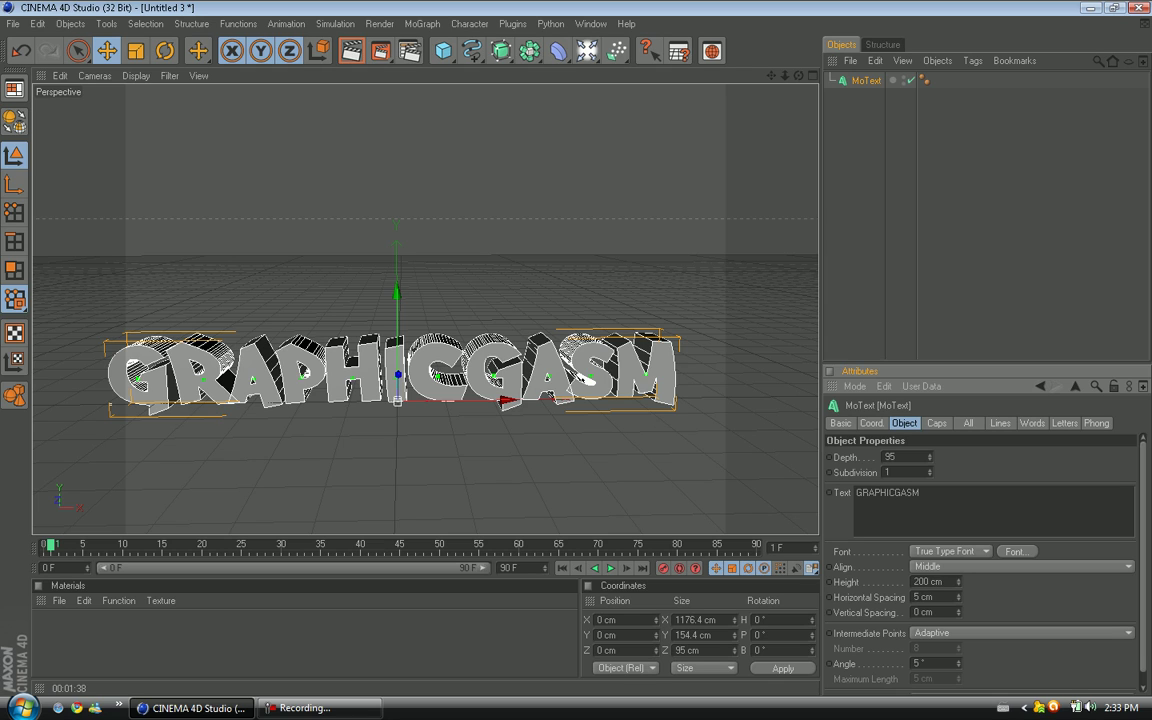
- Create a trial material, color it red with RGB 194, 0, 0, and delete it
double_click(280, 643)
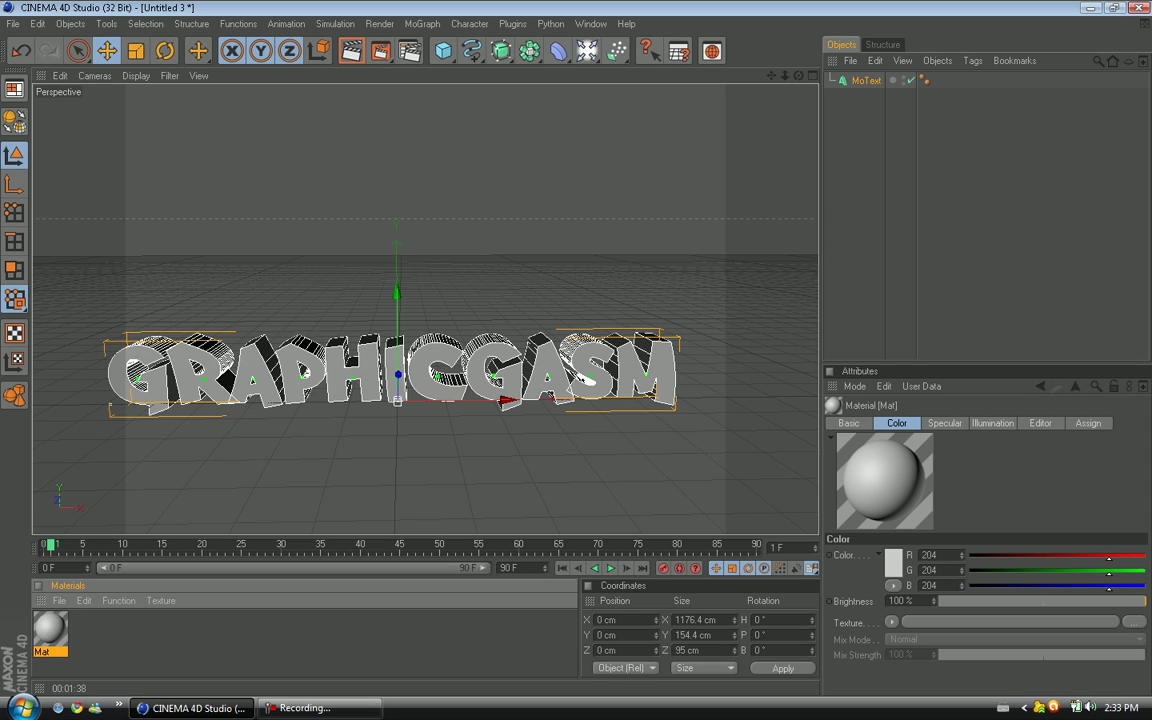
double_click(50, 630)
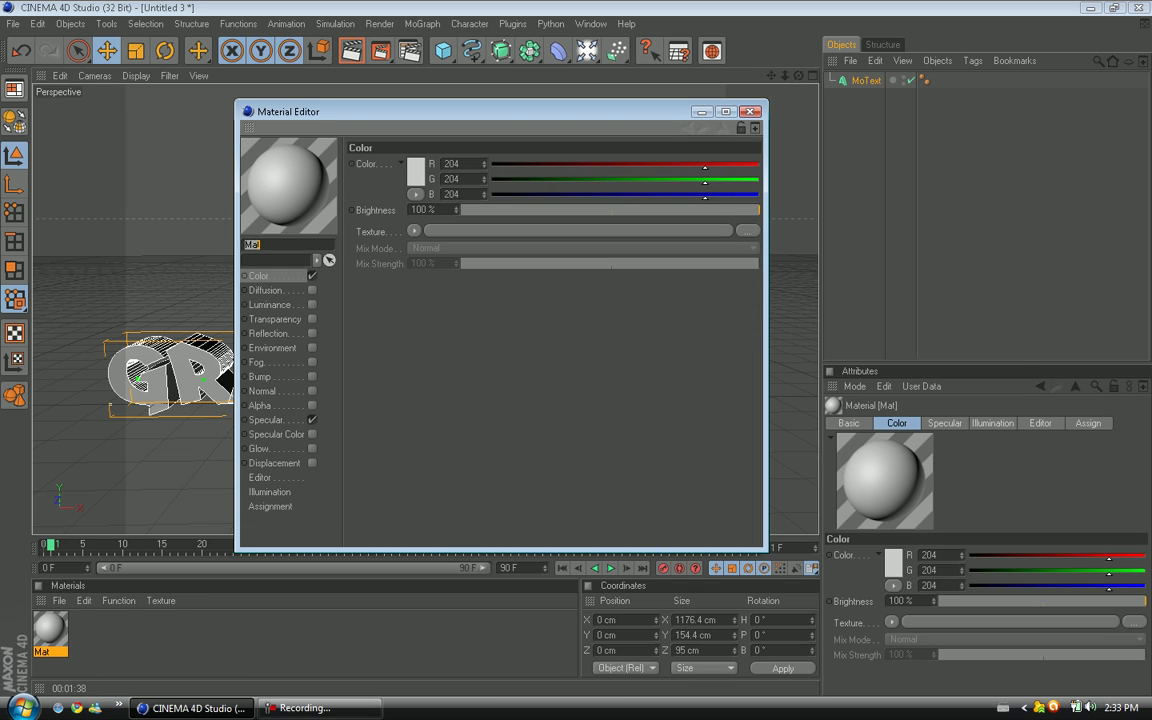
left_click(416, 172)
left_click(430, 133)
left_click(391, 244)
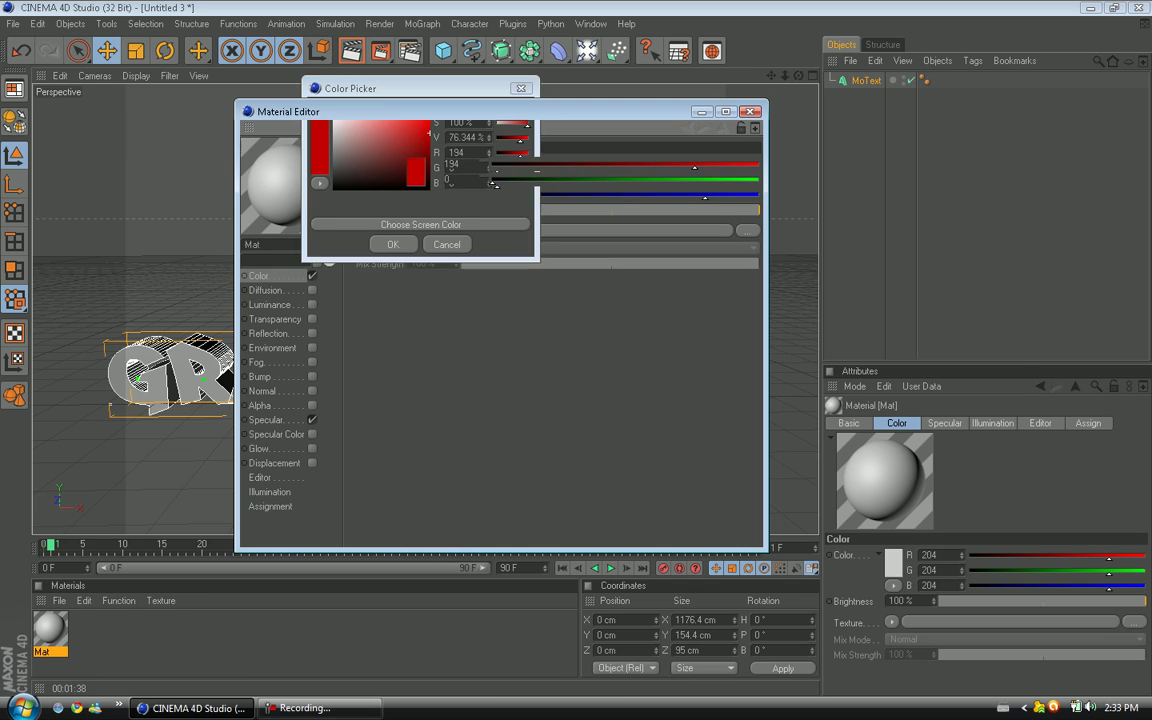
left_click(750, 111)
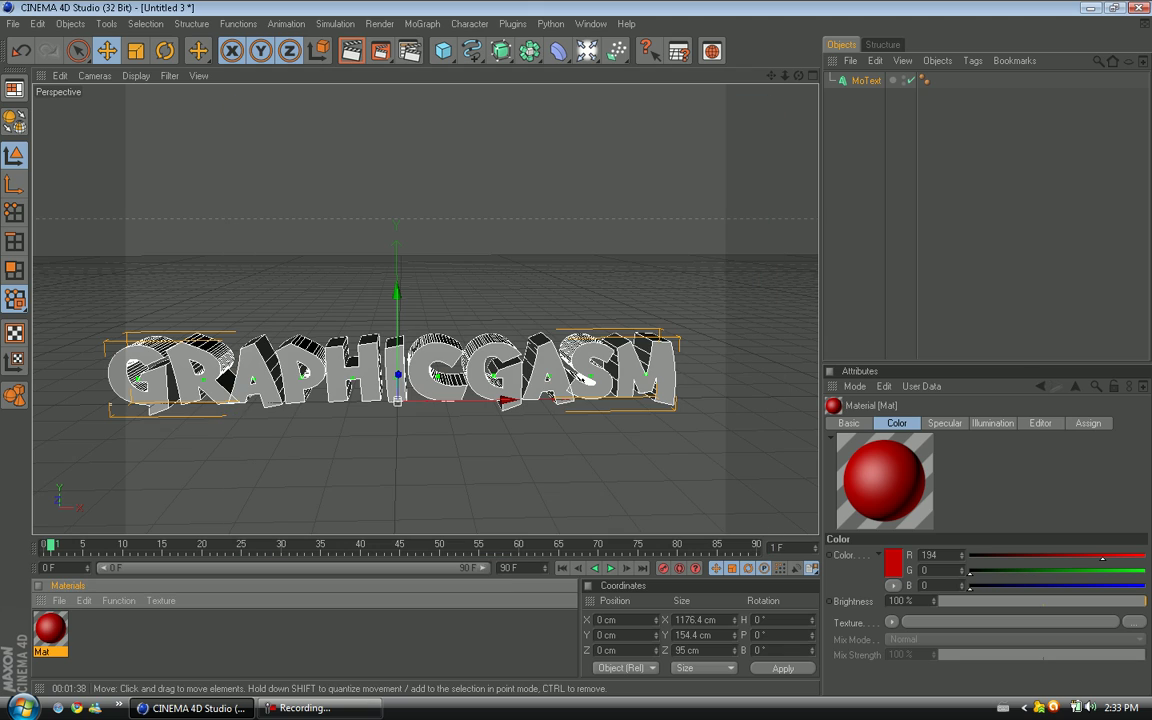
key("Delete")
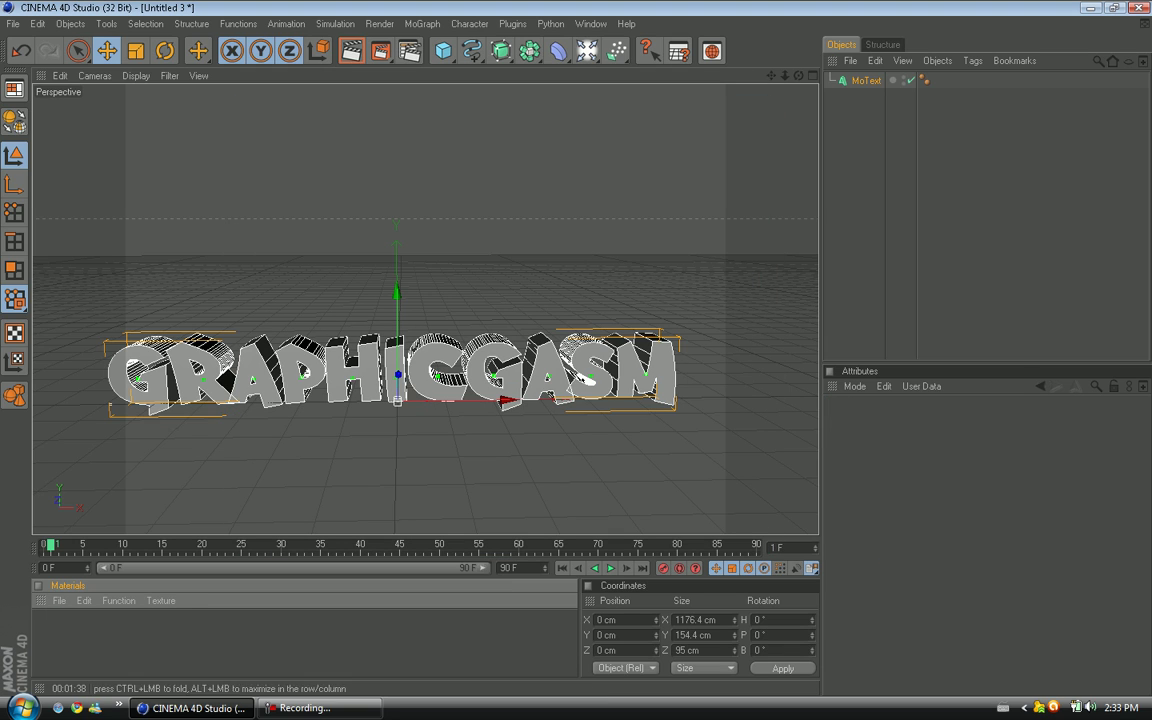
- Load the Car Paint-Glossy Red material preset from the Broadcast glossy materials
left_click(59, 600)
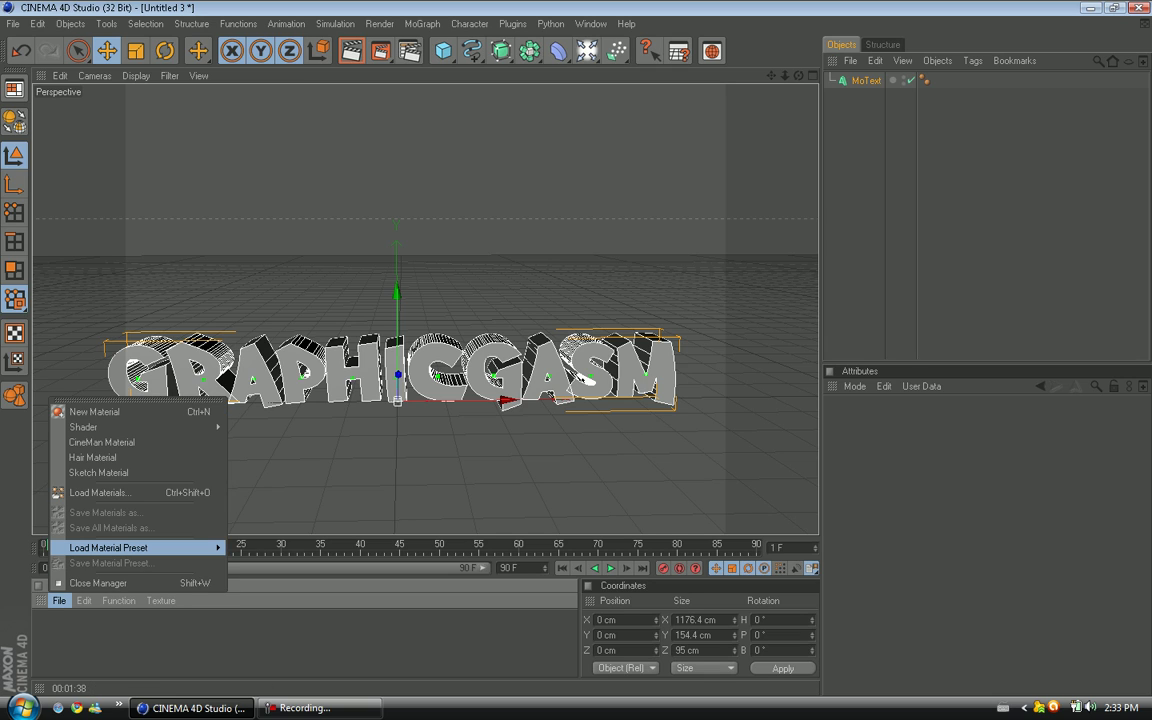
mouse_move(110, 548)
mouse_move(250, 548)
mouse_move(305, 563)
mouse_move(362, 563)
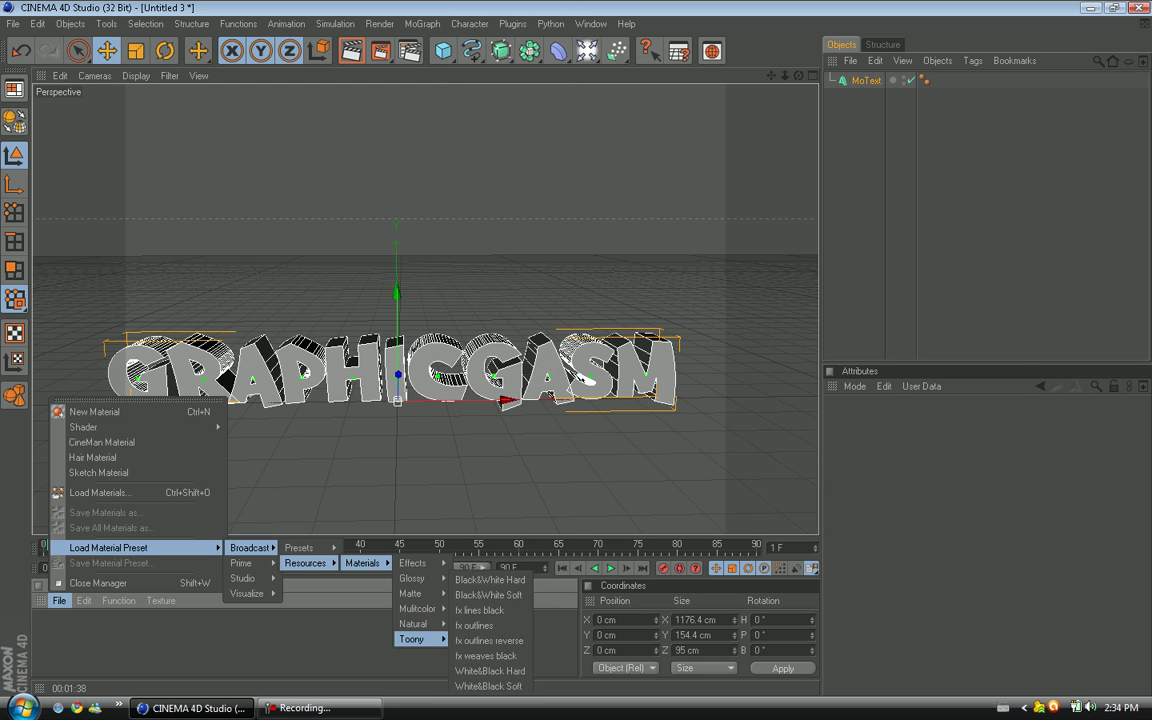
mouse_move(413, 563)
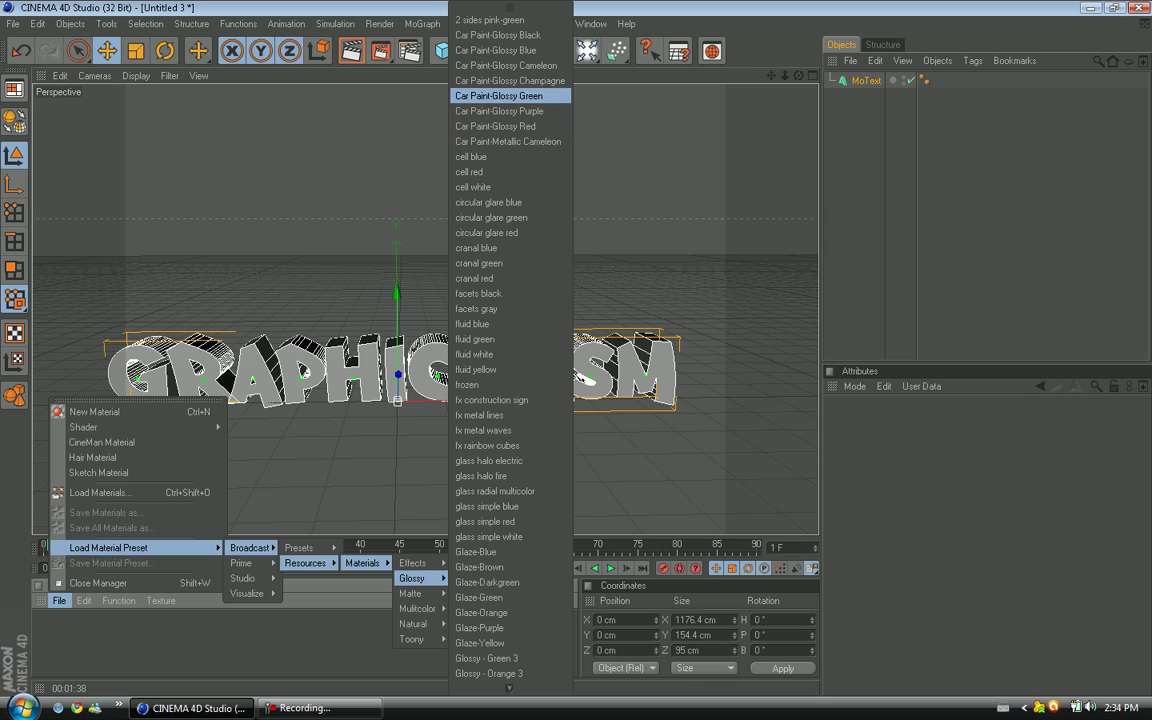
left_click(500, 126)
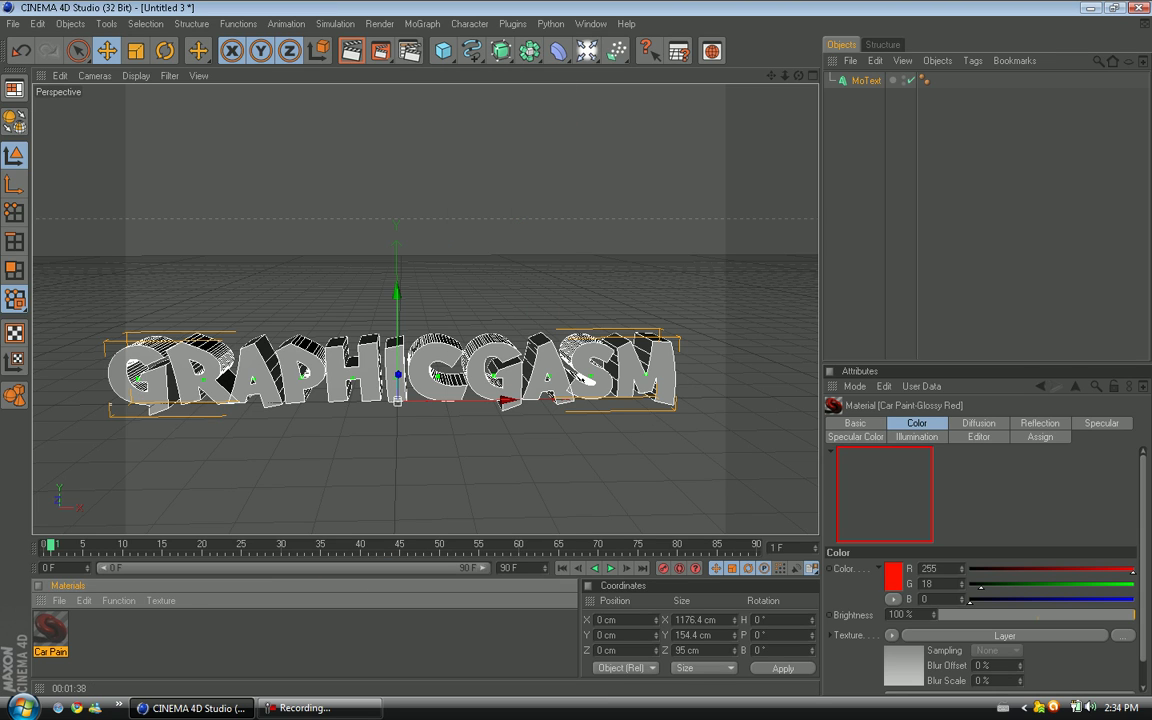
- Apply the Car Paint-Glossy Red material to the GRAPHICGASM text and deselect everything
left_click_drag(50, 630, 205, 380)
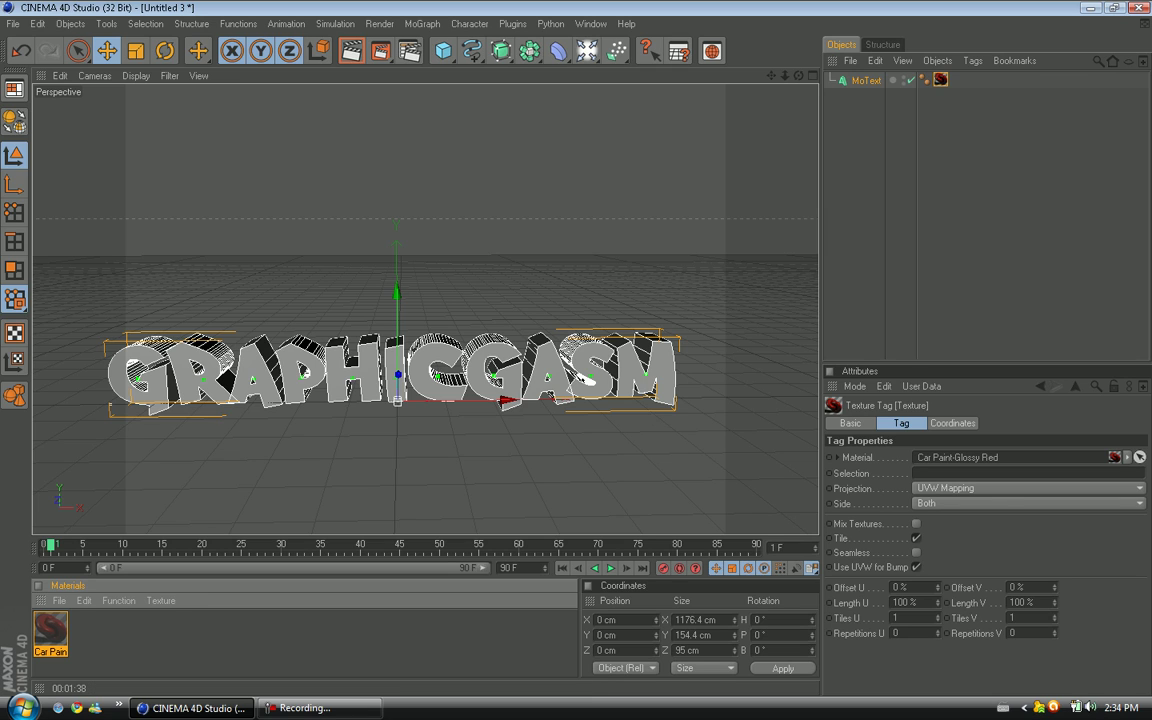
left_click(985, 220)
left_click(240, 643)
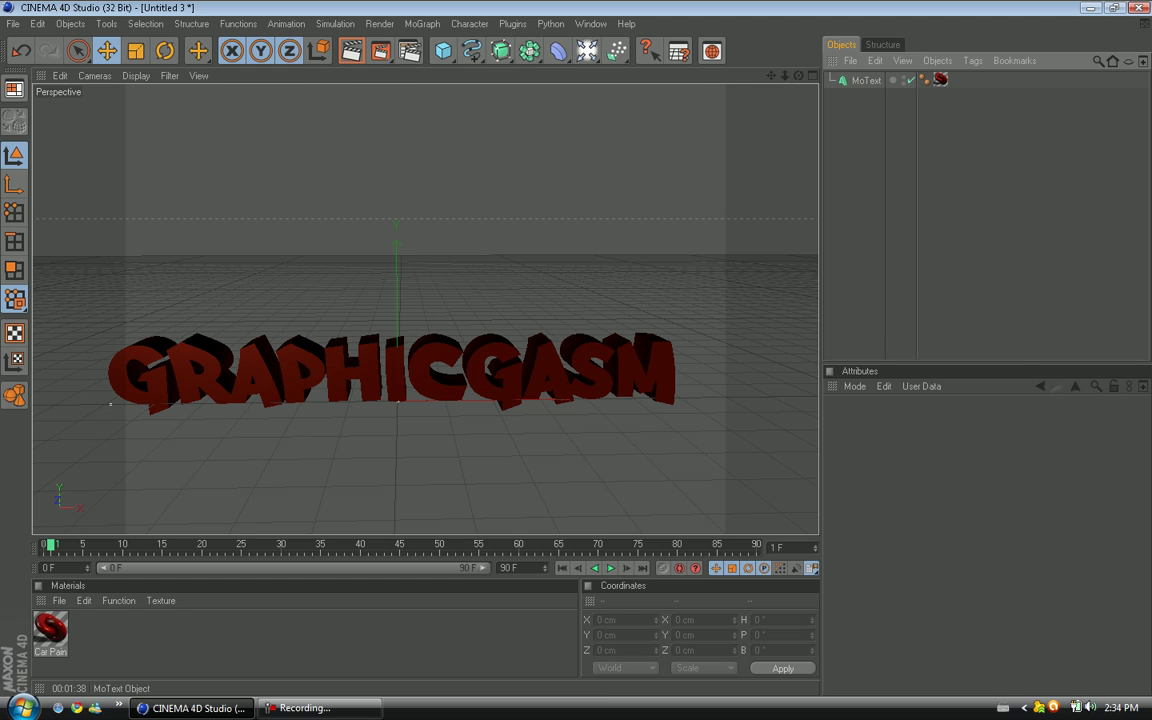
- Duplicate the GRAPHICGASM MoText object in place and remove the red material from the copy
left_click(865, 80)
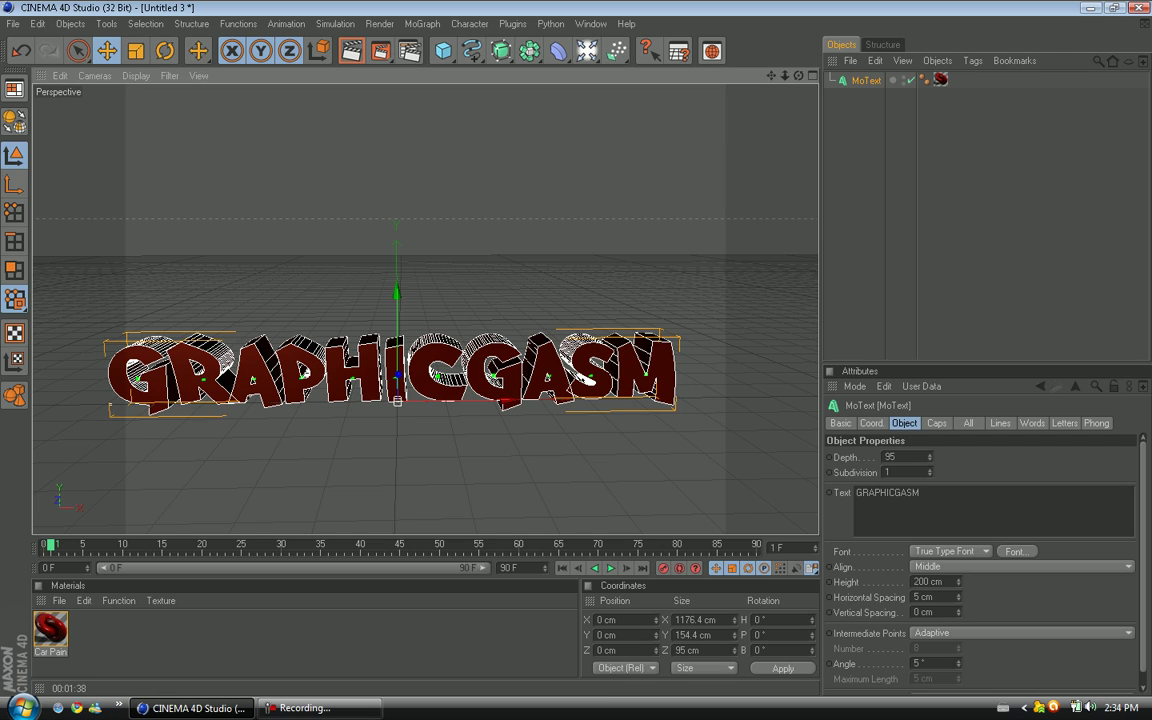
left_click(37, 24)
left_click(66, 113)
left_click(897, 170)
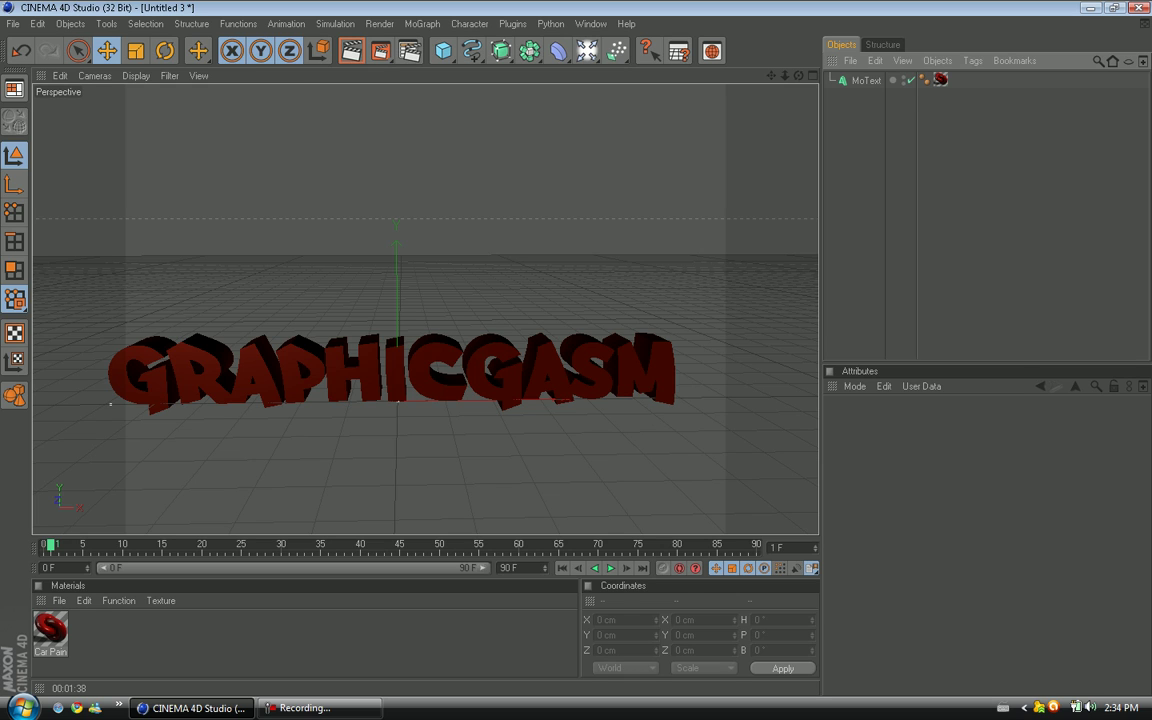
key("ctrl+v")
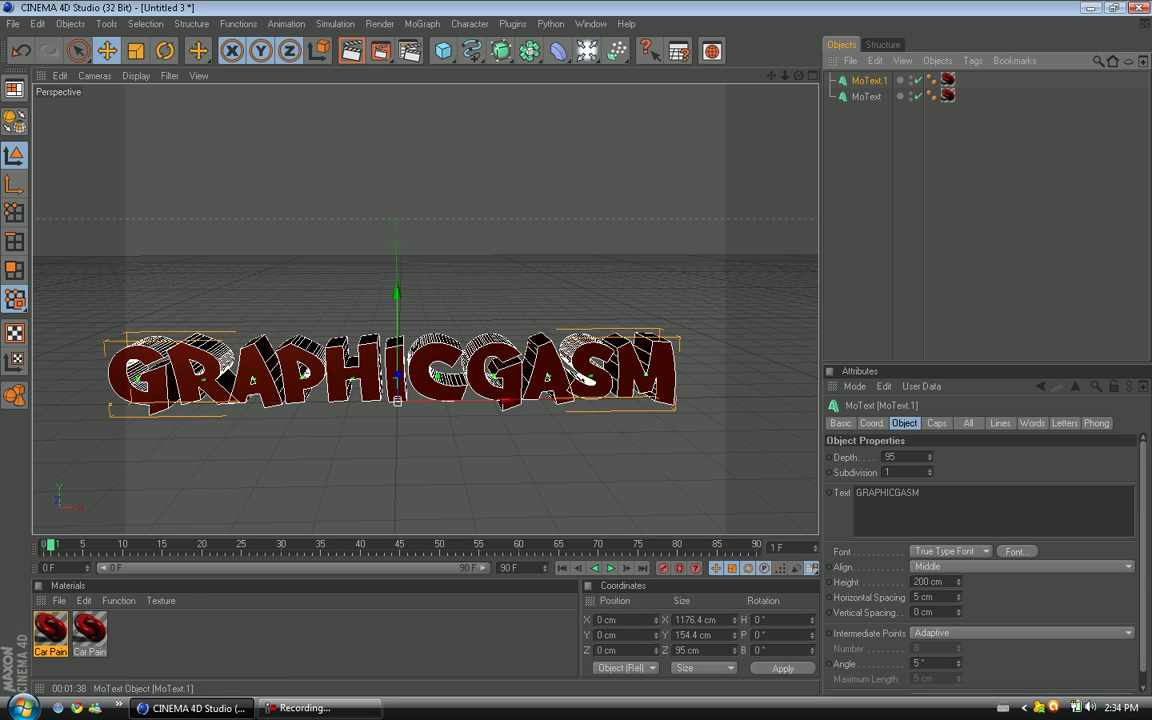
left_click(947, 80)
key("Delete")
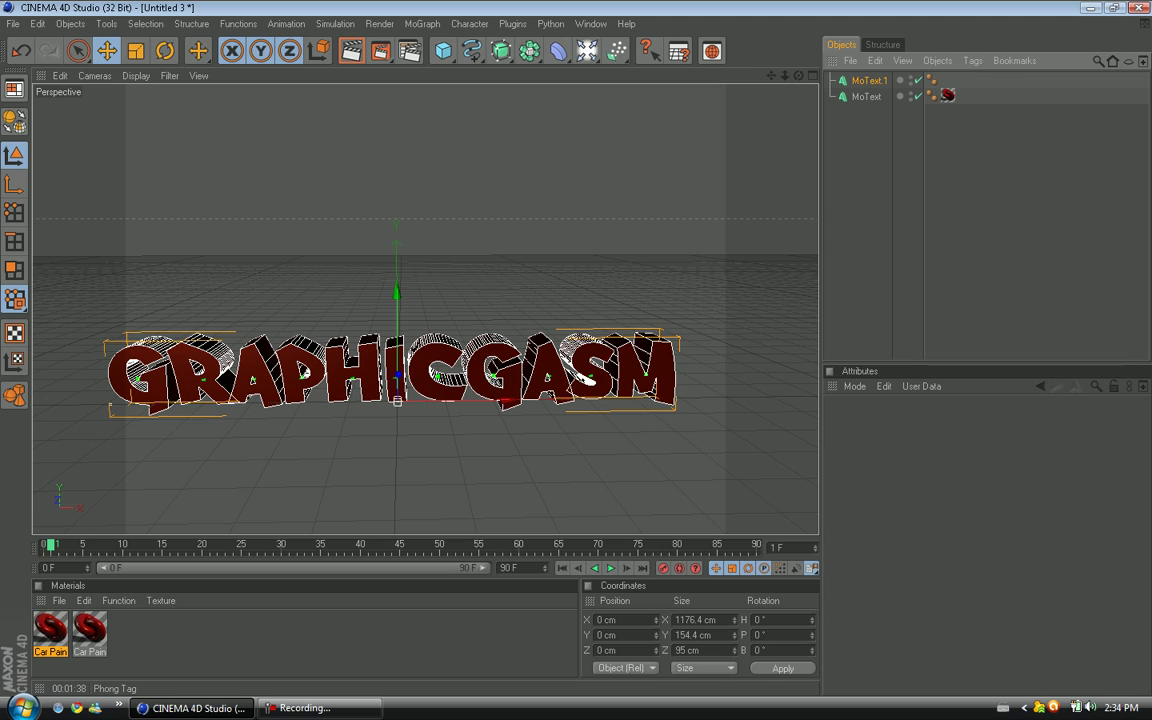
- Set the copied text's depth to 65
left_click(868, 81)
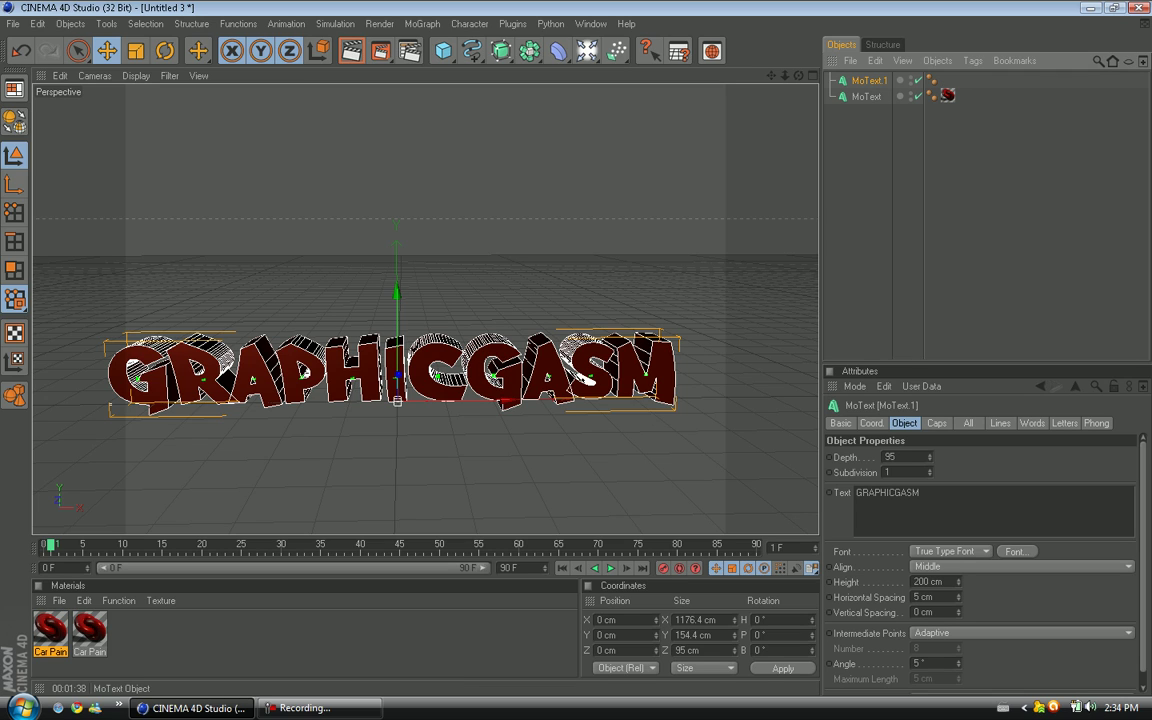
left_click(892, 457)
key("BackSpace")
key("BackSpace")
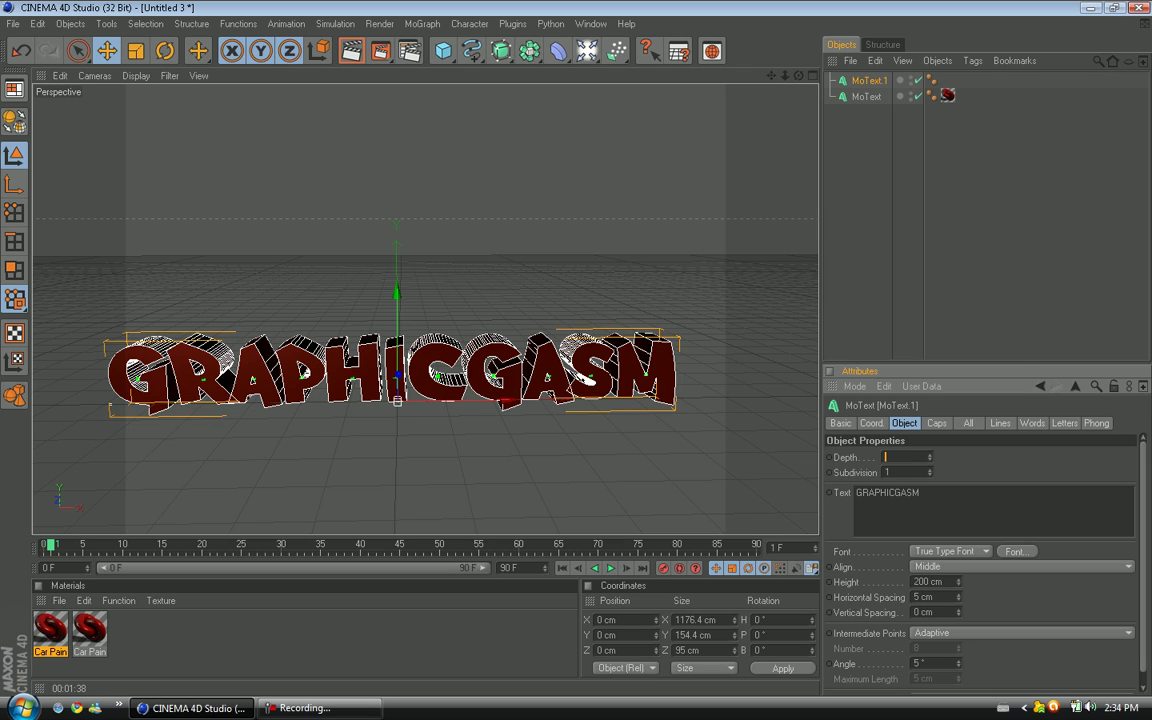
type("70")
key("BackSpace")
key("BackSpace")
type("65")
key("Return")
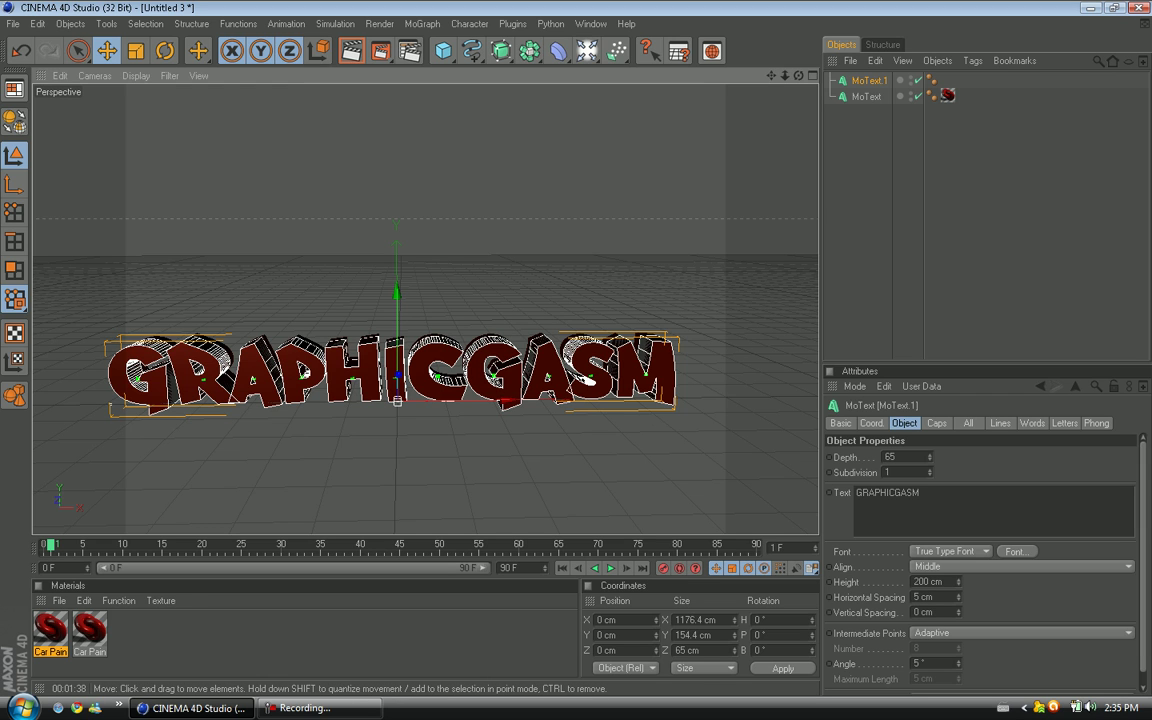
- Move the copied text back along the Z axis to about 15 cm, inside the original text's depth
left_click_drag(393, 330, 315, 425, "alt")
left_click_drag(451, 331, 454, 328)
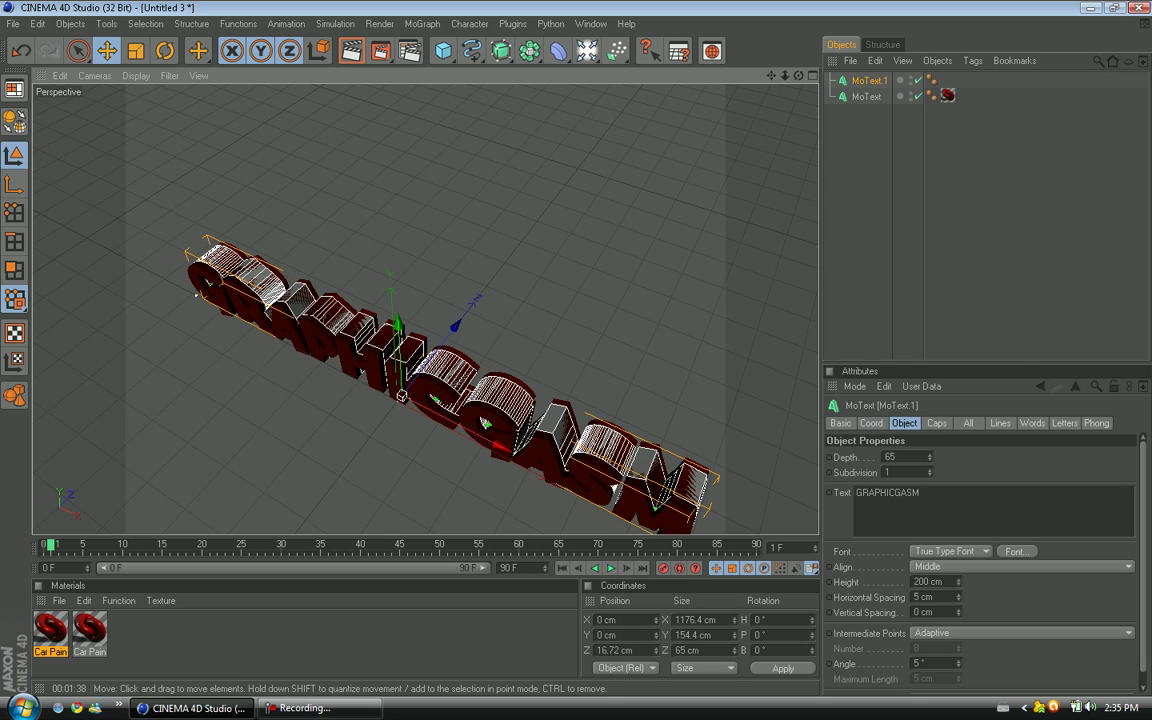
left_click_drag(454, 328, 454, 328)
left_click_drag(440, 430, 525, 335, "alt")
left_click_drag(125, 395, 114, 400, "alt")
- Change both the start and end caps of the copied text to Fillet Cap
left_click(937, 423)
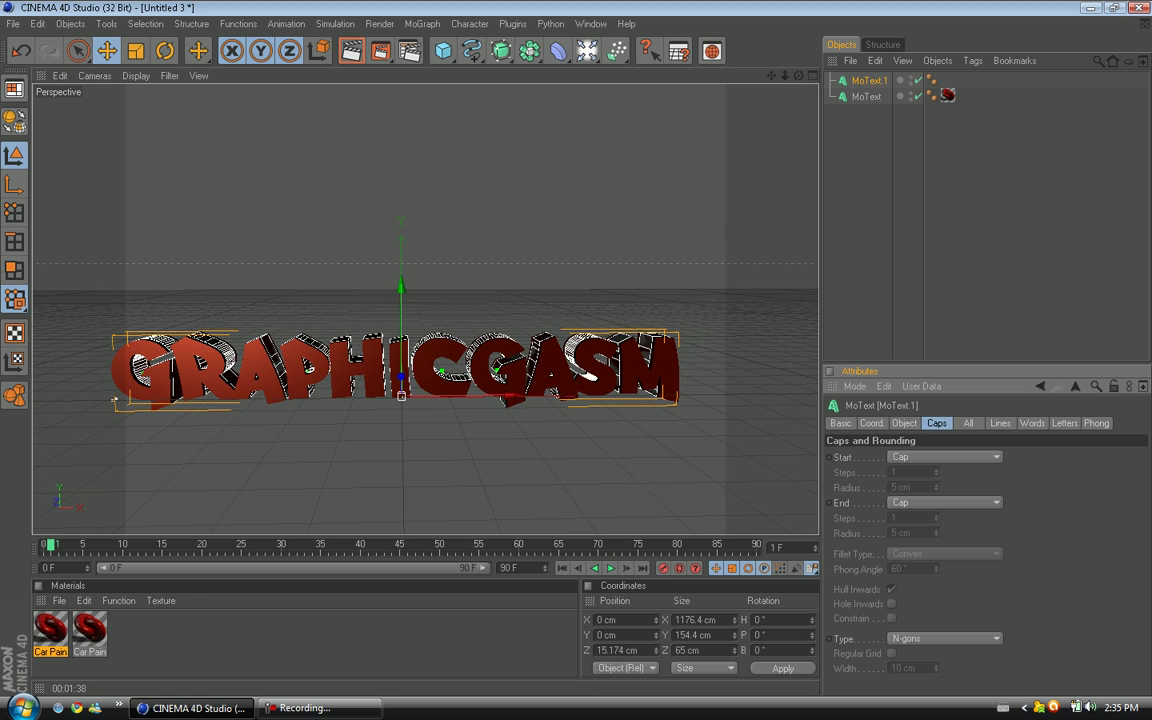
left_click(945, 456)
left_click(935, 503)
left_click(945, 457)
left_click(915, 518)
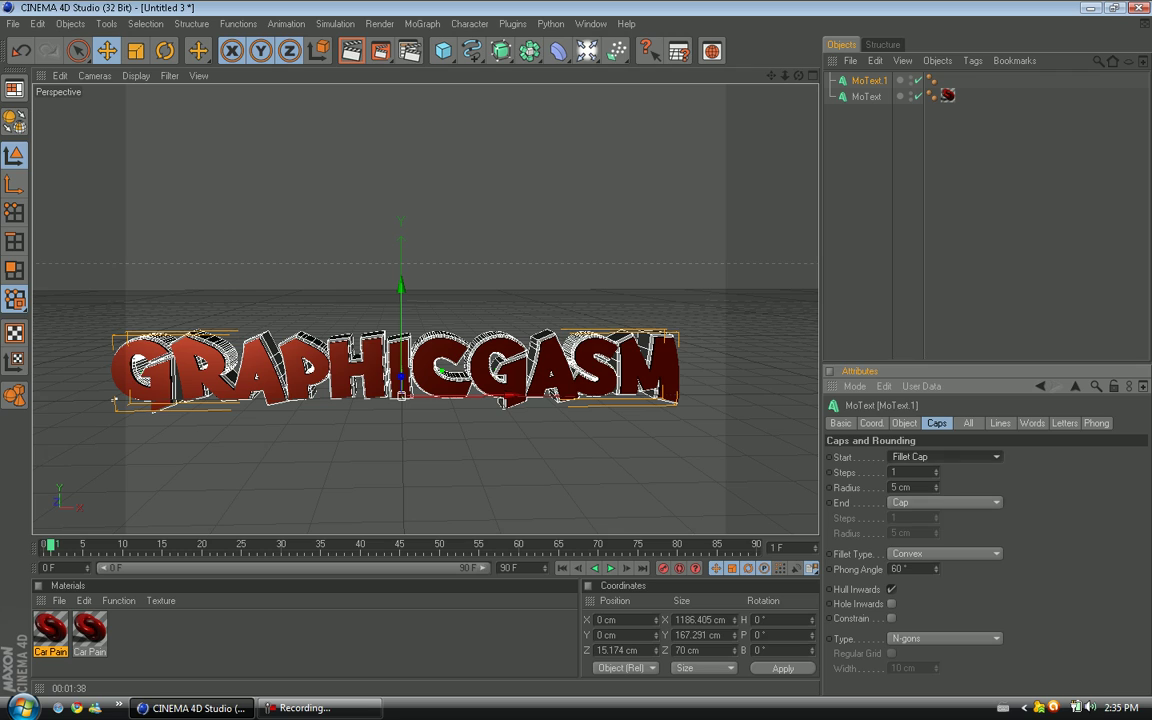
left_click(945, 503)
left_click(915, 563)
left_click(908, 487)
left_click(945, 503)
left_click(915, 564)
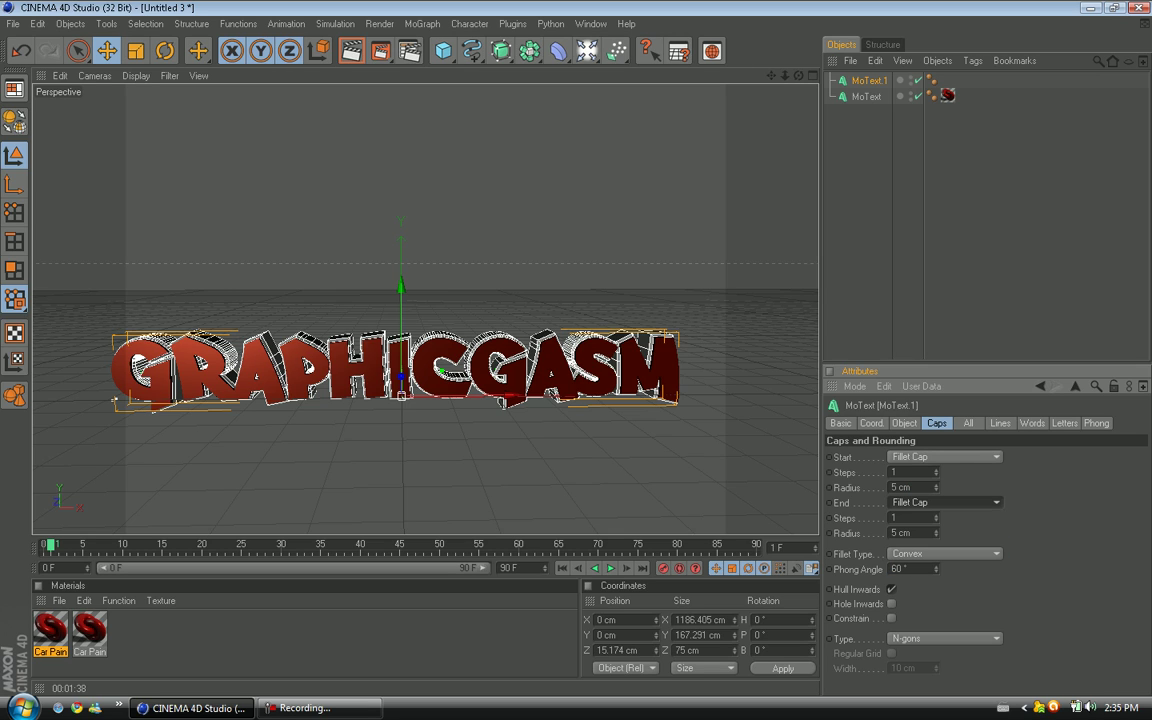
- Set the fillet radius of the copied text's start and end caps to 4.5 cm
left_click(897, 533)
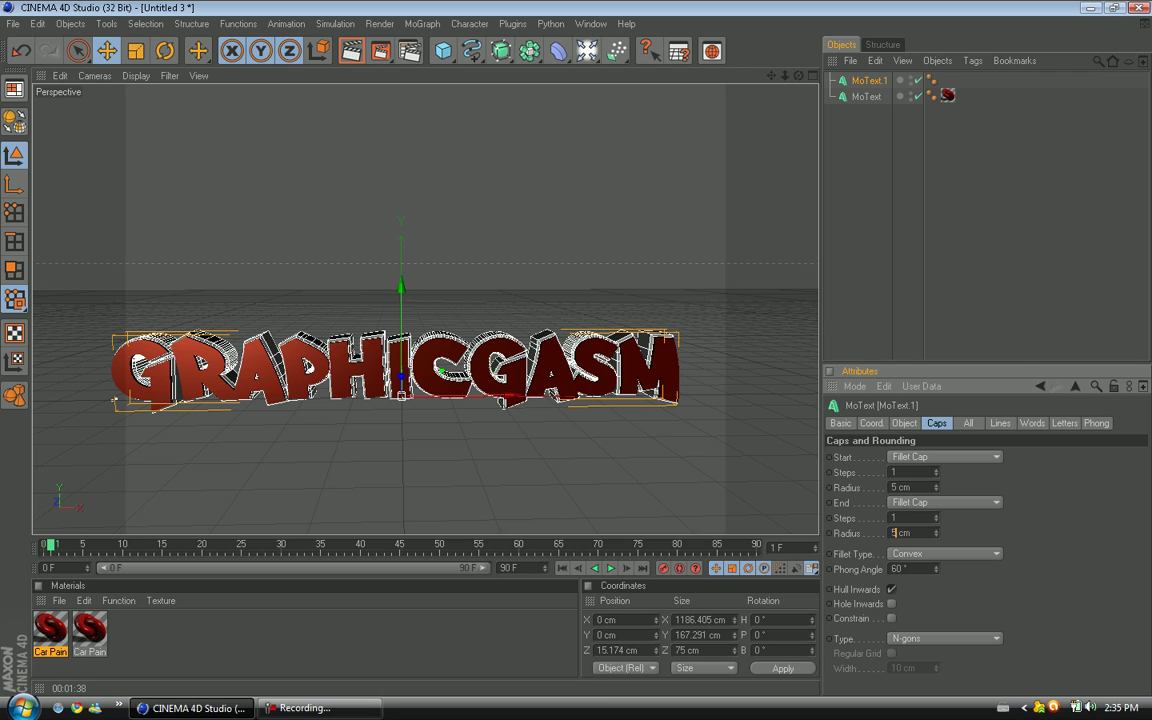
type("4.5")
left_click(896, 487)
type("4.5")
key("Return")
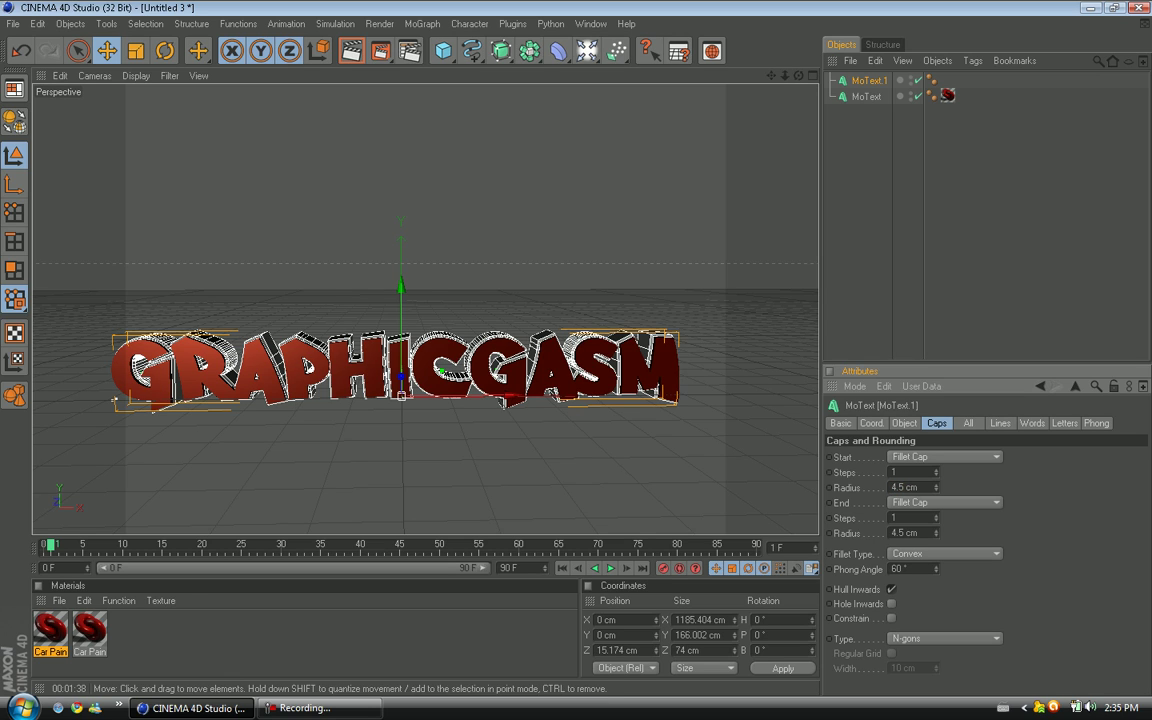
- Load the Car Paint-Glossy Black material preset from the Broadcast glossy materials
left_click(89, 630)
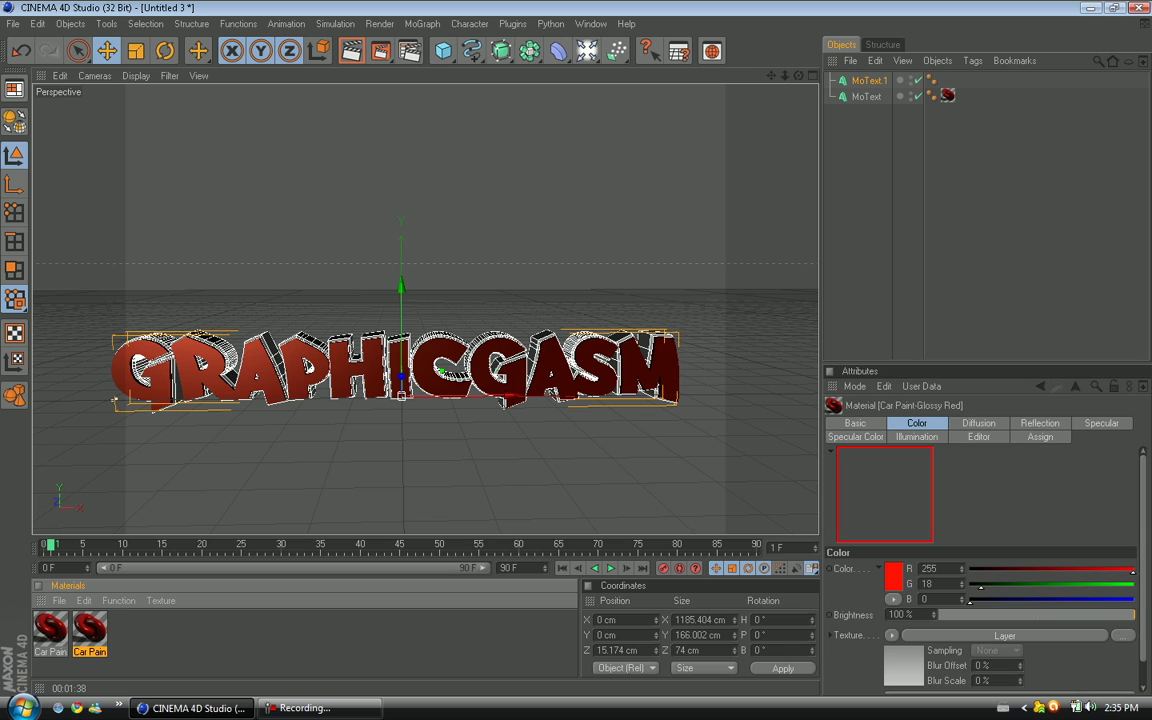
left_click(59, 600)
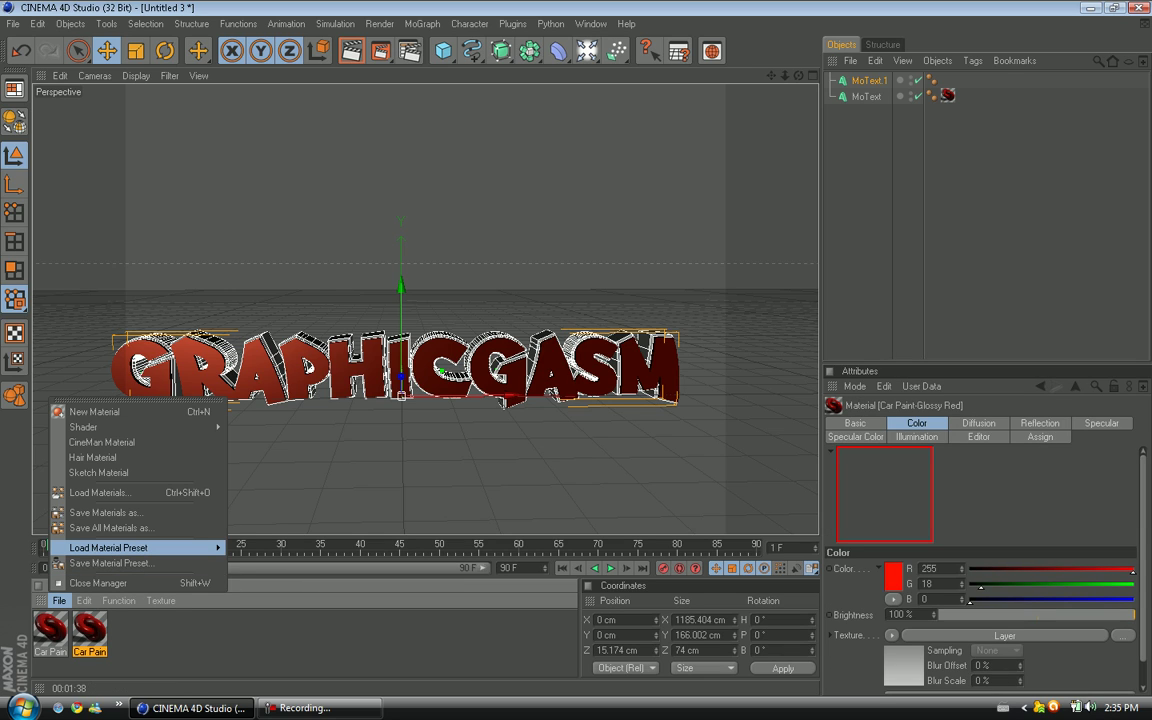
mouse_move(200, 547)
mouse_move(250, 547)
mouse_move(305, 563)
mouse_move(362, 563)
mouse_move(410, 578)
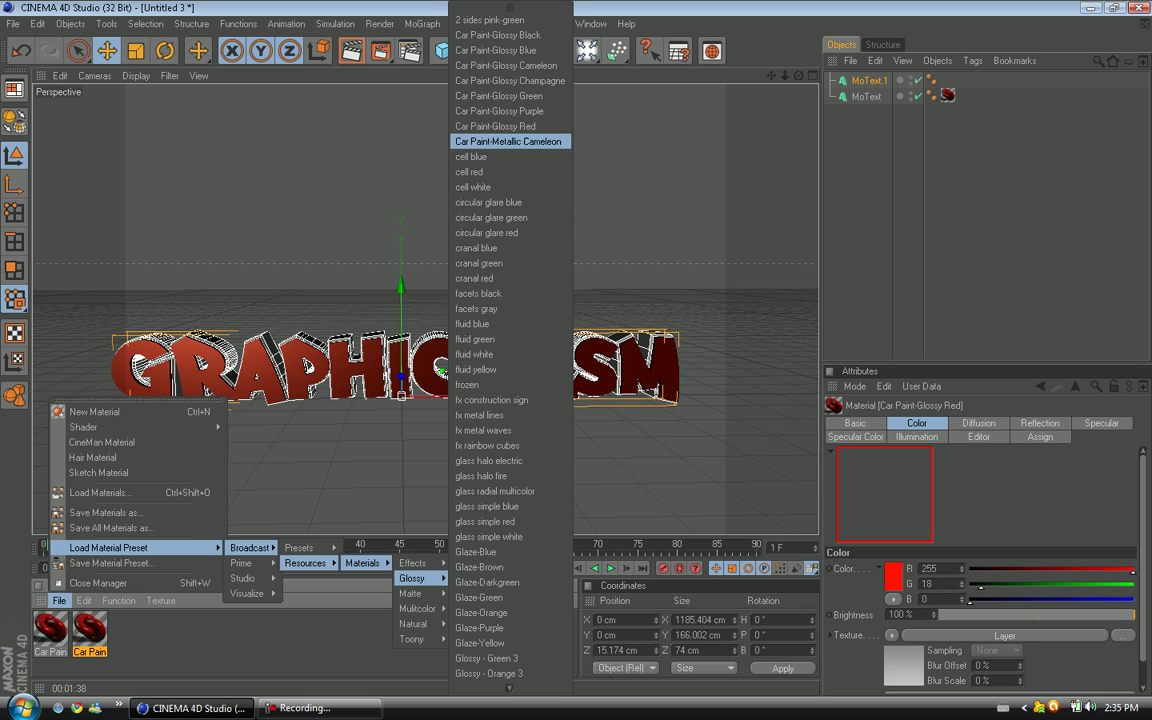
left_click(500, 35)
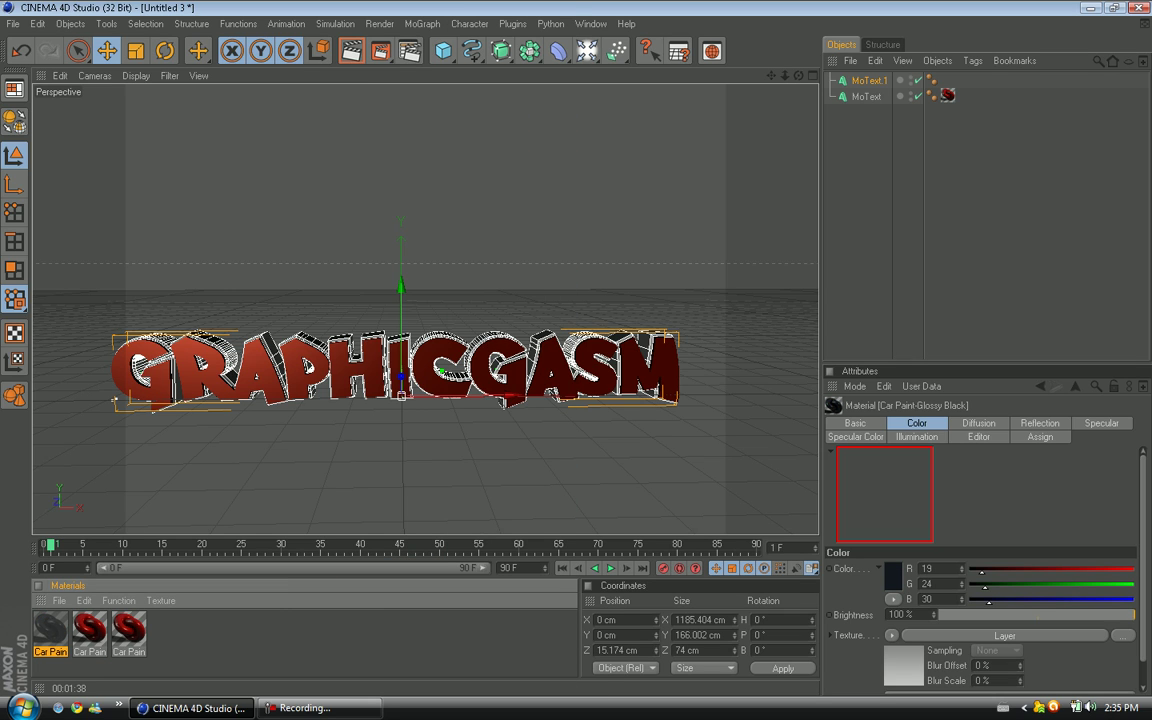
- Apply the Car Paint-Glossy Black material to the copied text and test-render the deselected scene
left_click_drag(50, 630, 869, 80)
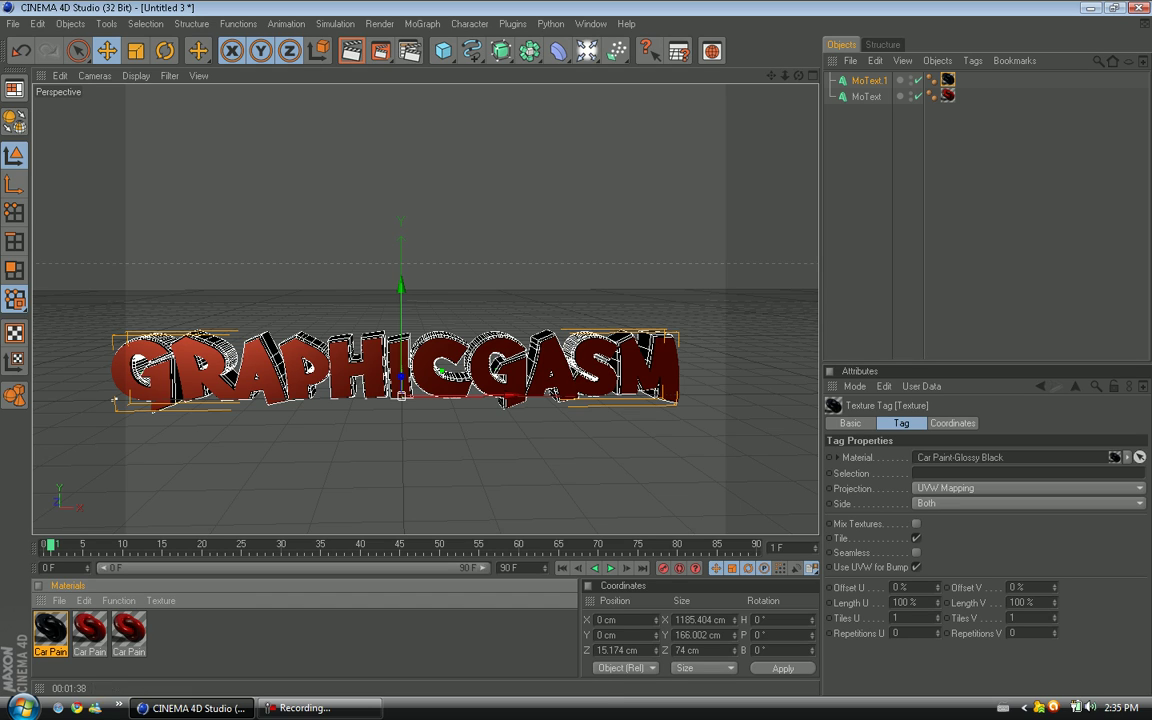
left_click(114, 399)
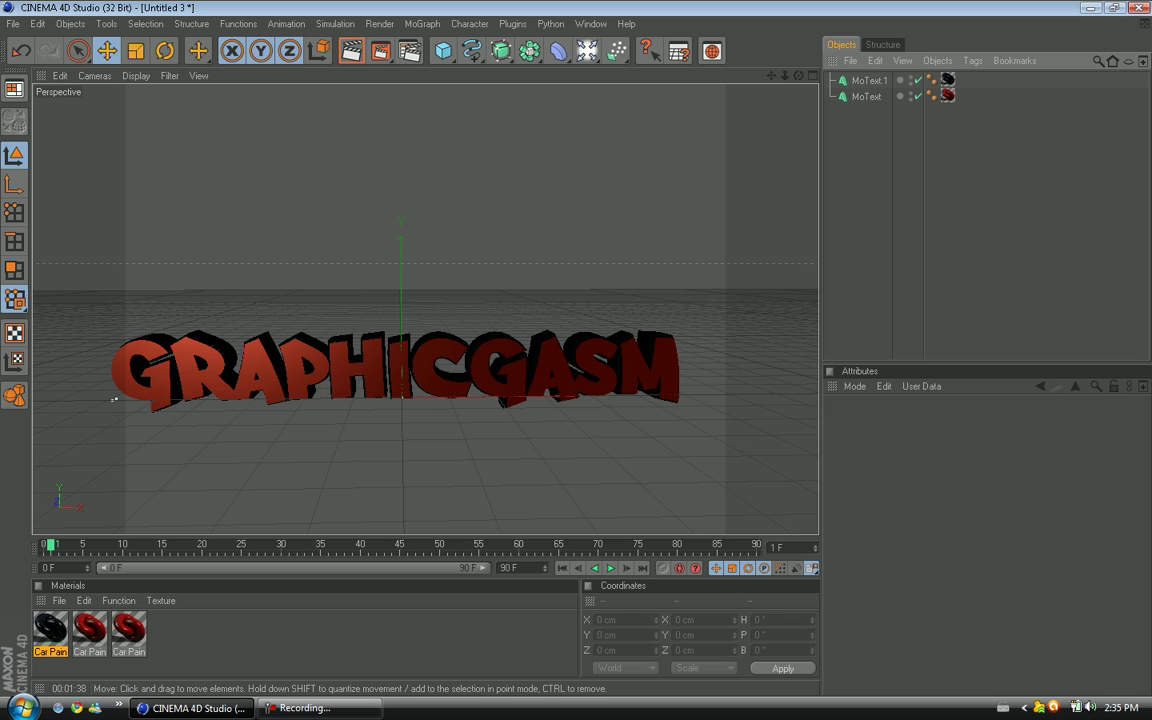
key("ctrl+r")
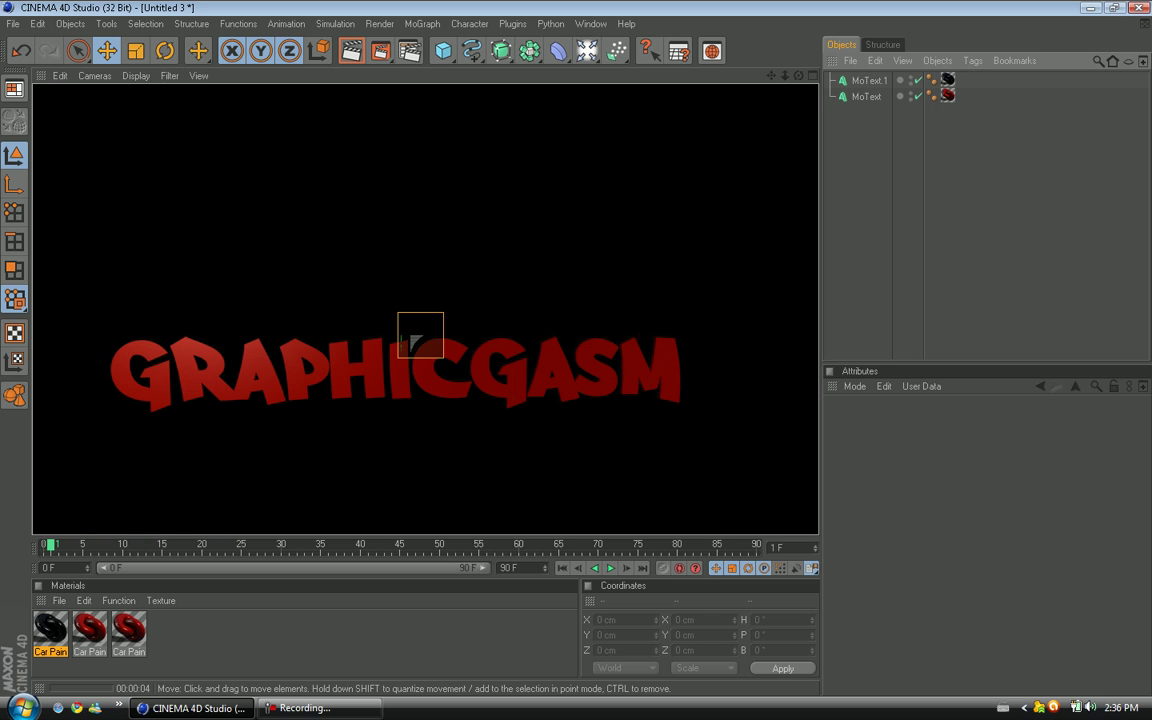
left_click(394, 310)
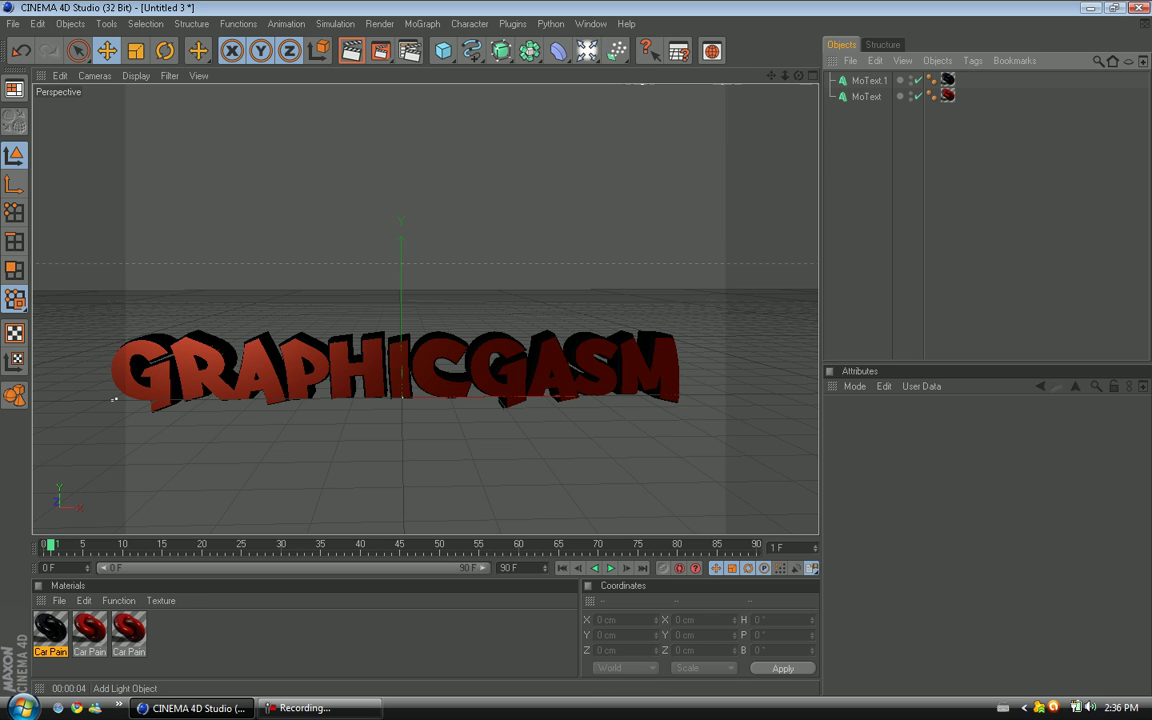
- Add a light, move it to about X 354 cm and Y 174 cm above the text, and test-render the view
left_click(587, 51)
left_click(630, 66)
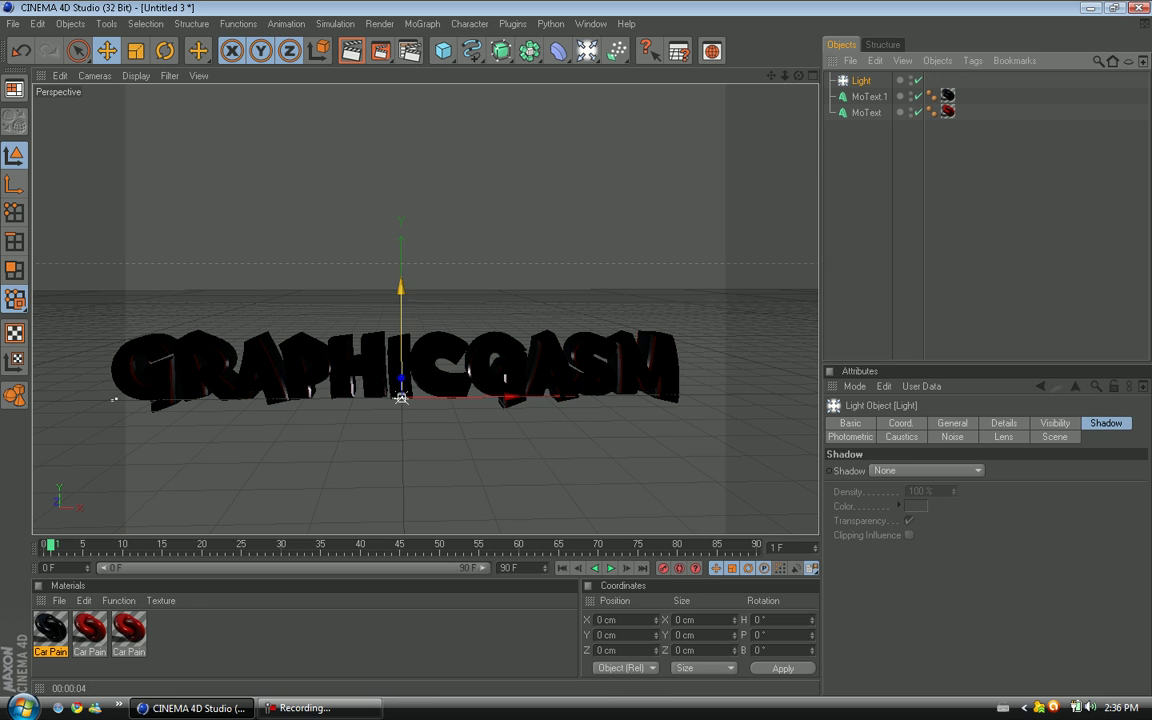
left_click_drag(470, 430, 440, 456, "alt")
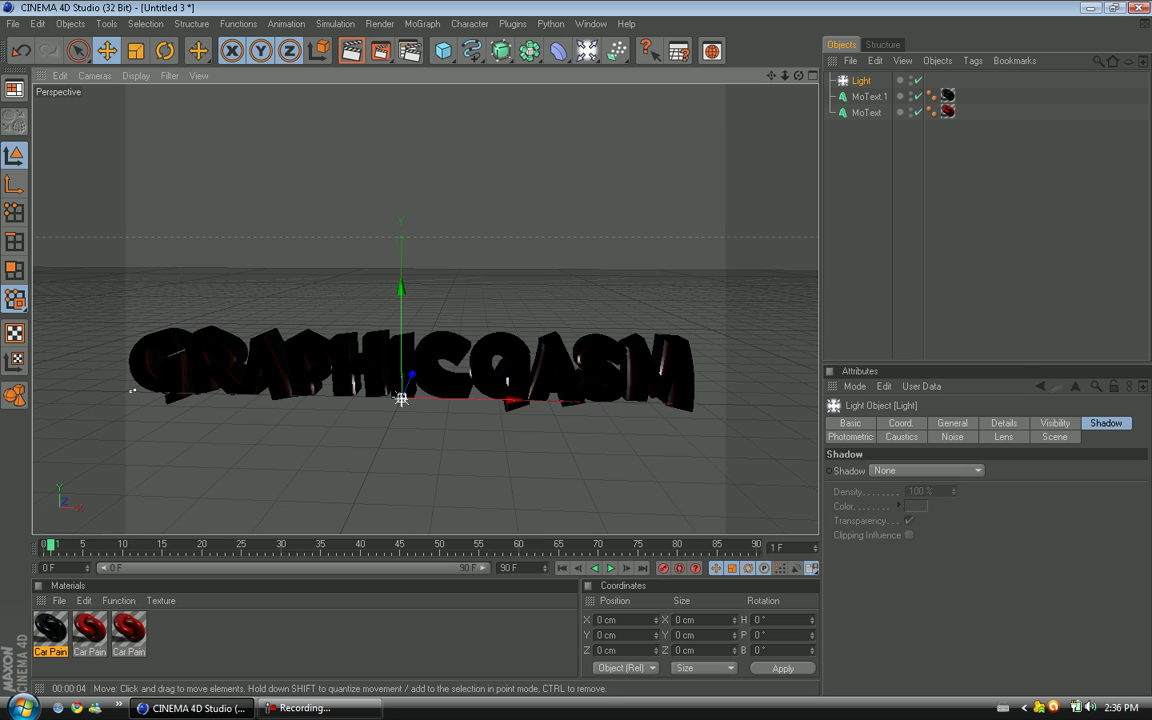
left_click_drag(401, 290, 401, 358)
left_click_drag(460, 467, 630, 472)
left_click_drag(576, 420, 608, 238)
key("ctrl+r")
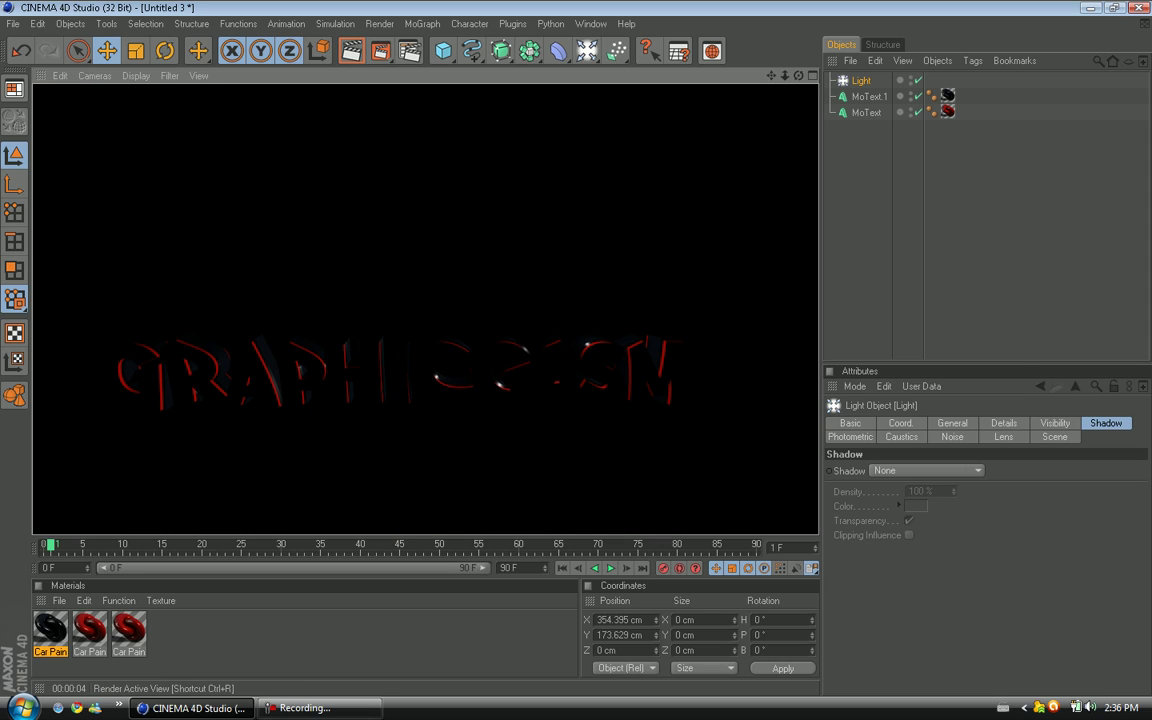
left_click(480, 230)
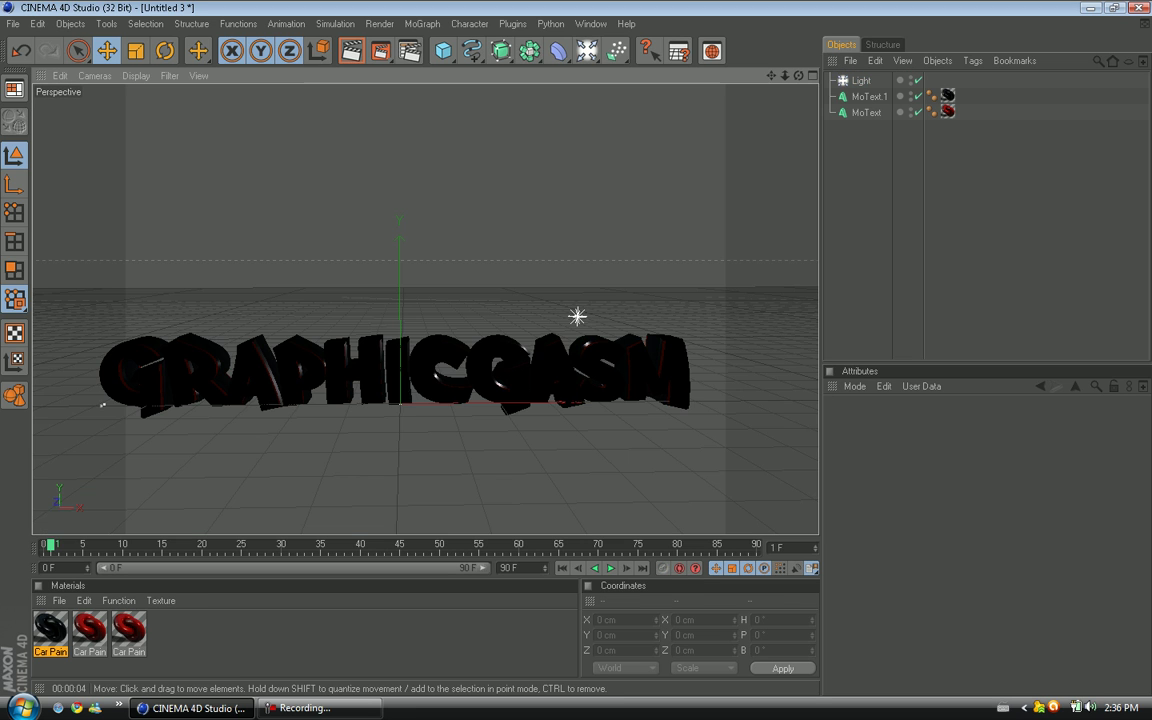
- Move the light in front of the text to about Z -137 cm and test-render the full text
left_click_drag(480, 230, 310, 285, "alt")
left_click(868, 97)
left_click(861, 81)
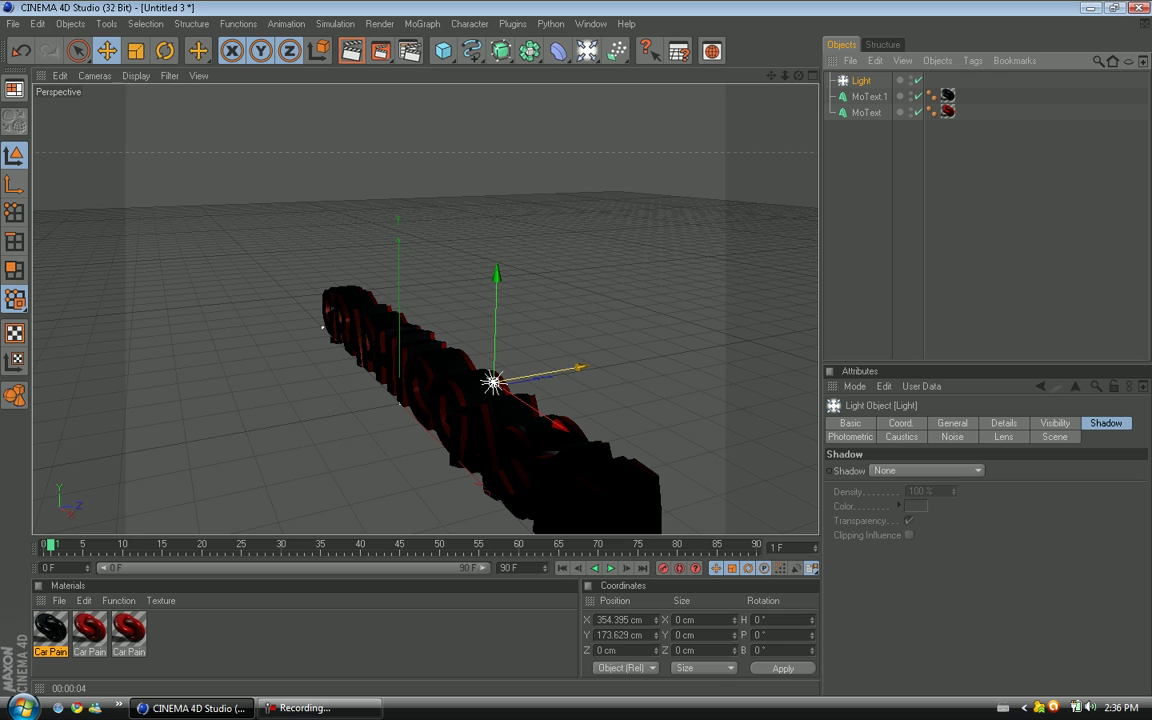
left_click_drag(535, 374, 627, 374)
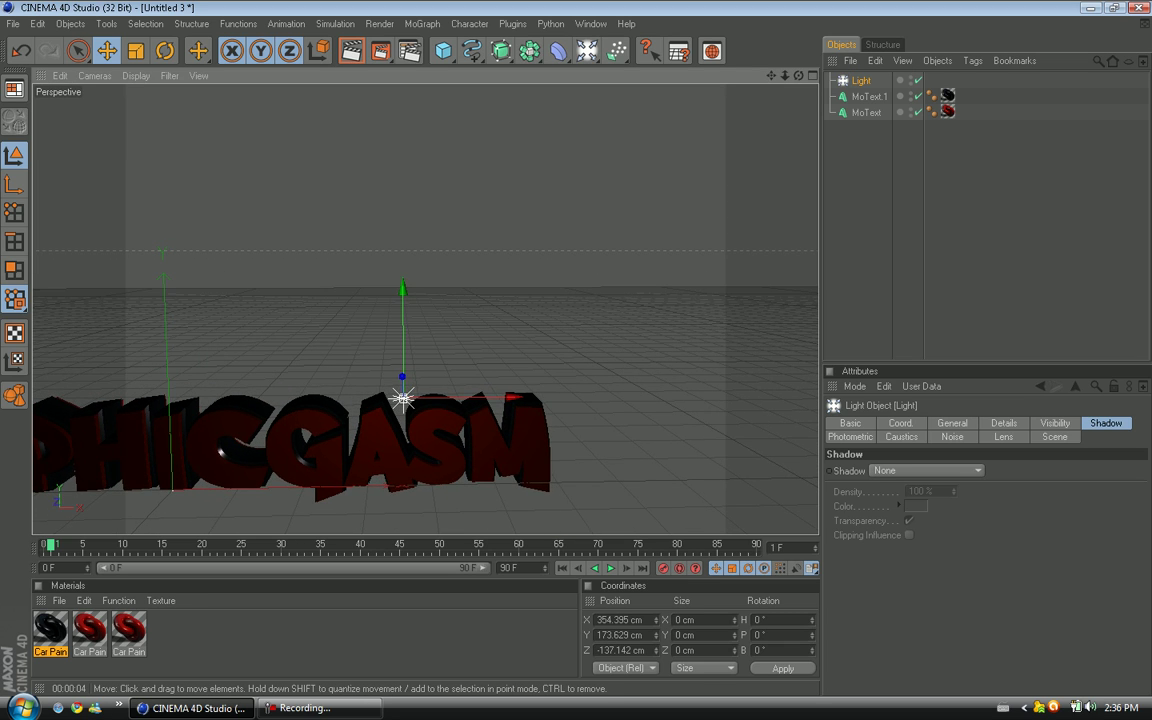
middle_click_drag(402, 398, 676, 293, "alt")
scroll(676, 293, "down", 1)
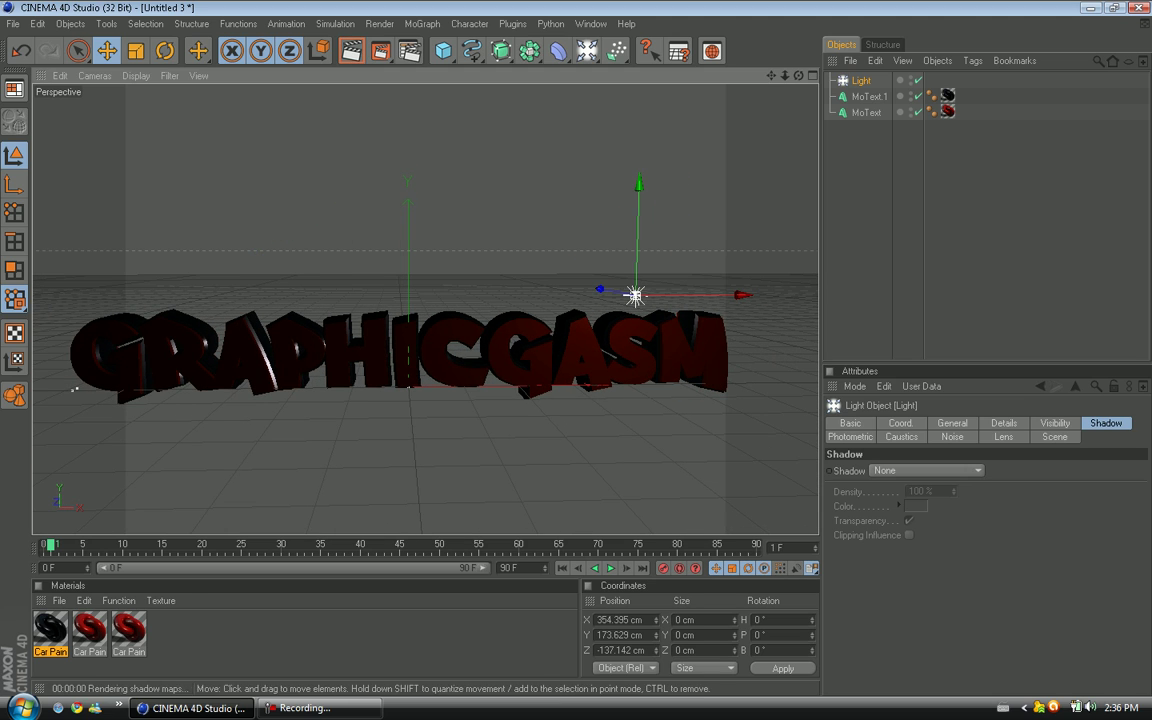
key("ctrl+r")
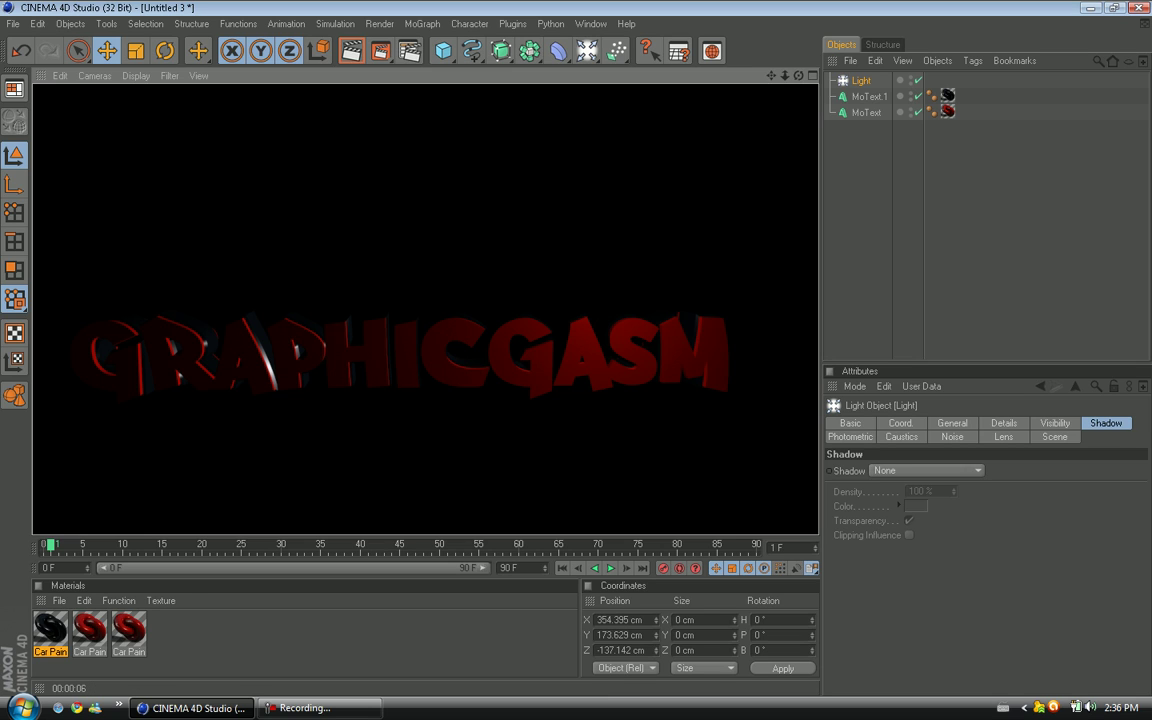
left_click(920, 220)
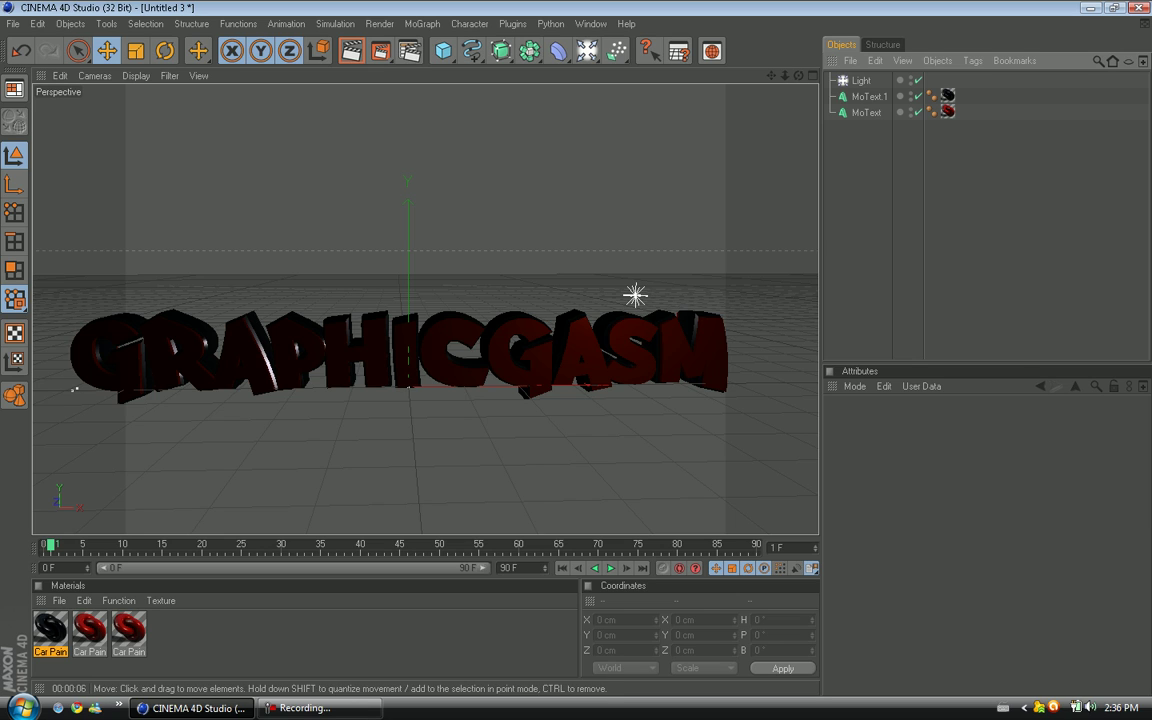
- Delete the light from the scene
left_click(587, 50)
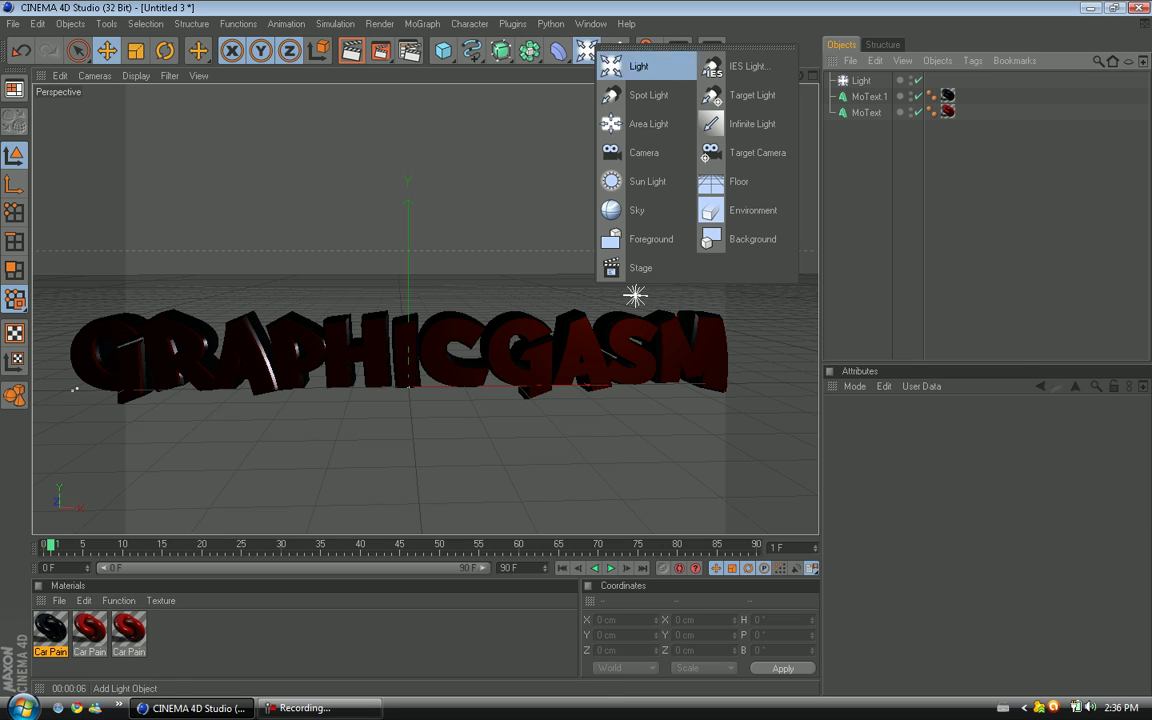
left_click(862, 82)
left_click(861, 81)
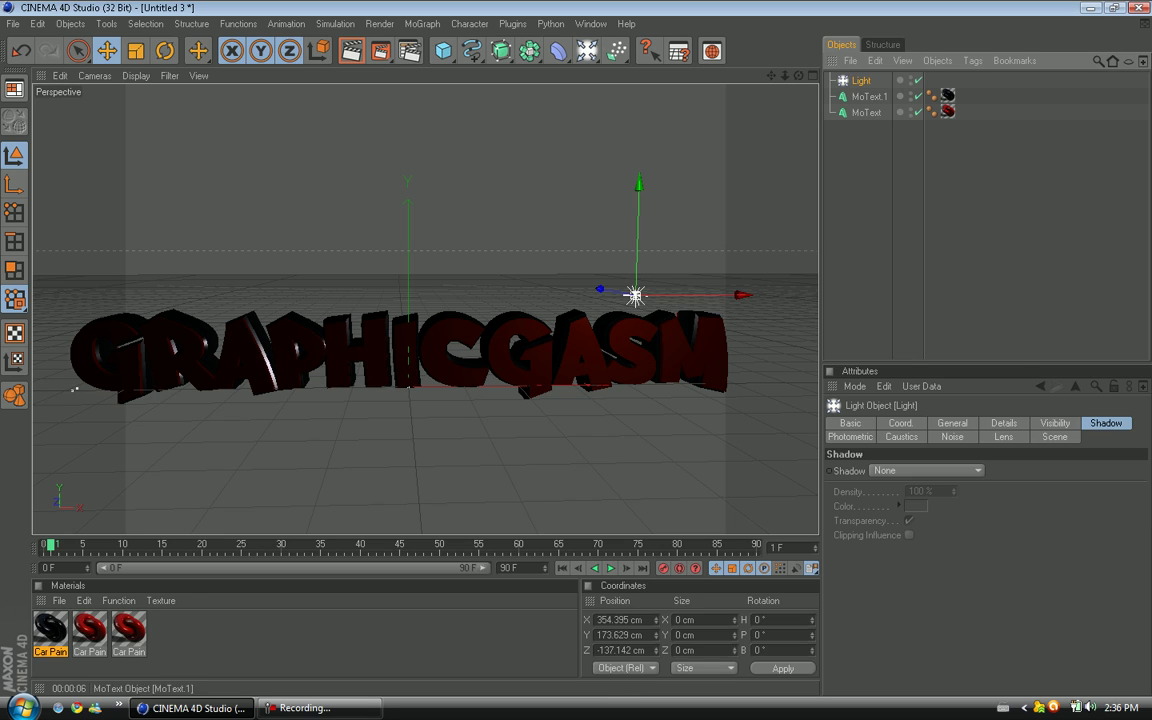
key("Delete")
- Add a floor object and lower it beneath the text to about Y -34 cm
left_click(558, 50)
left_click(558, 50)
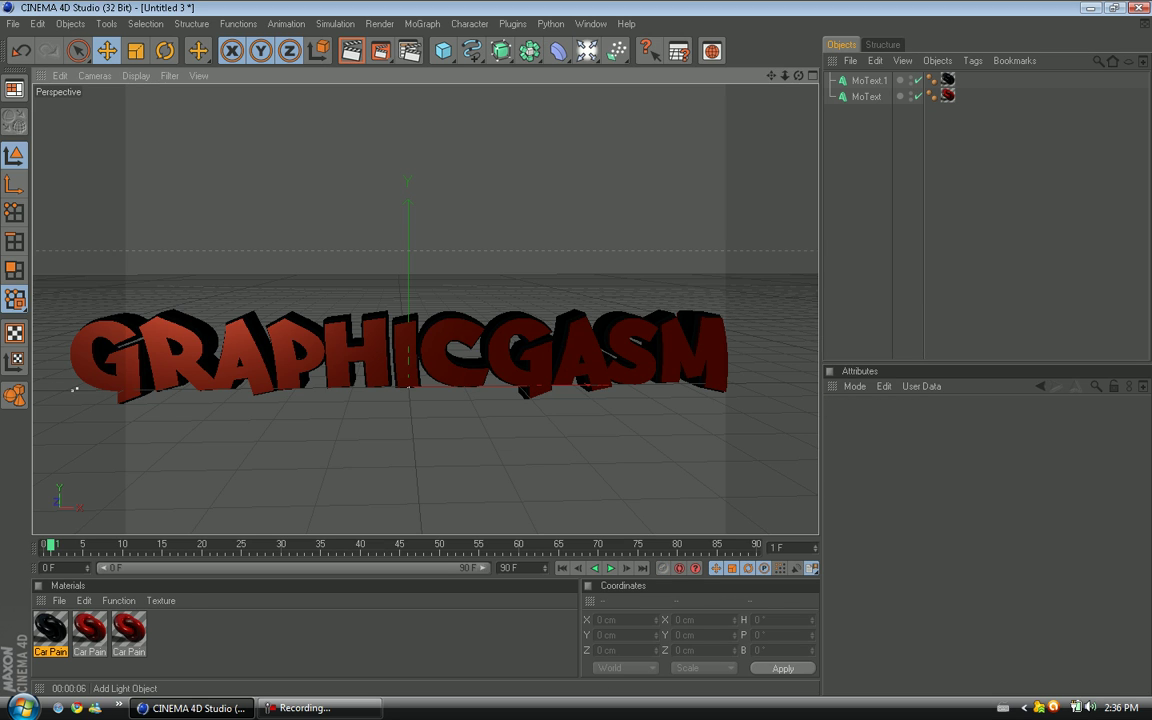
left_click(587, 50)
left_click(665, 172)
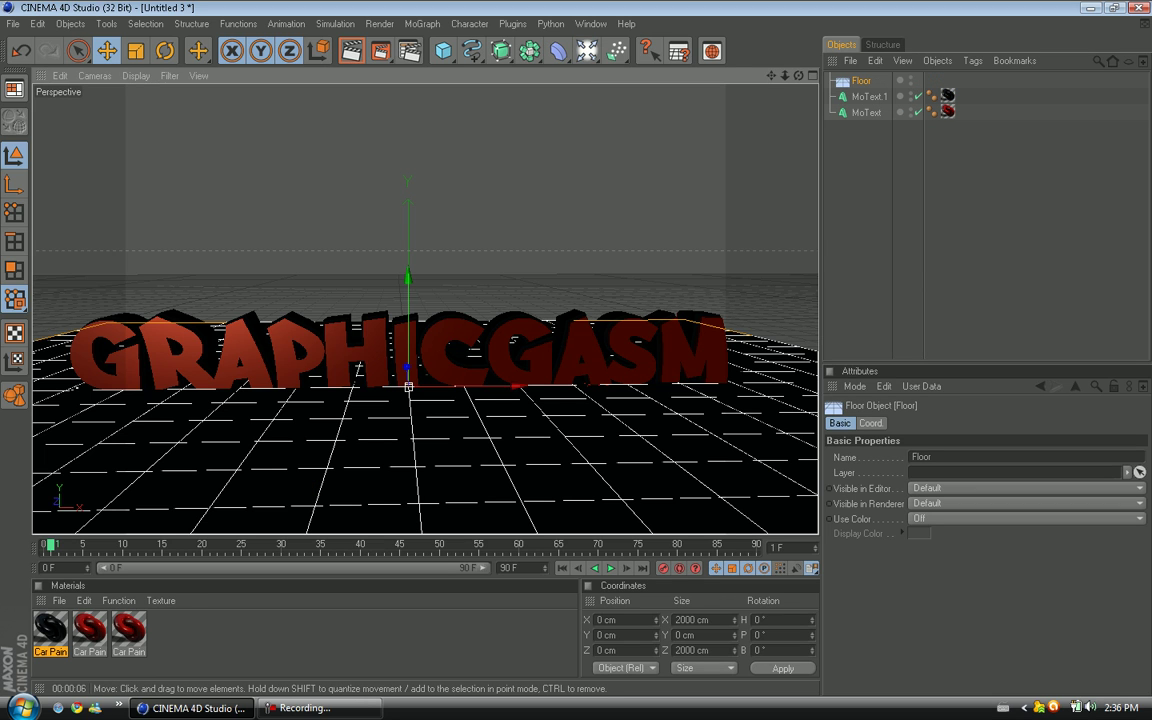
left_click_drag(490, 475, 472, 396, "alt")
left_click_drag(408, 278, 409, 295)
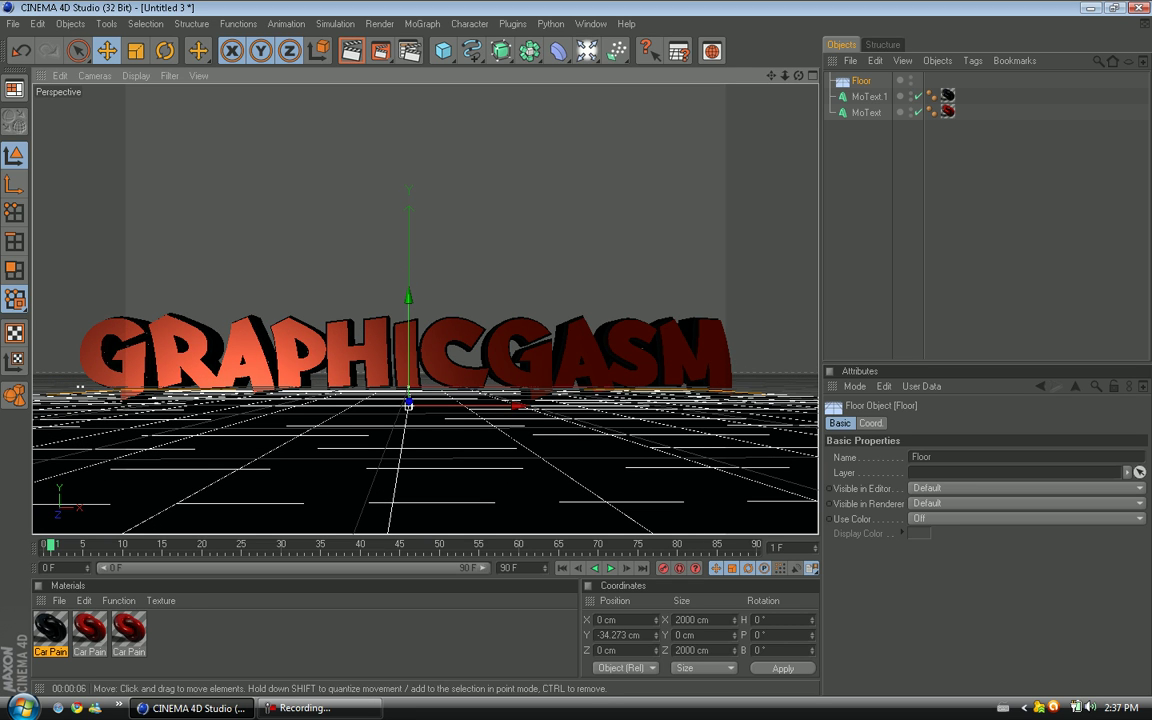
- Create a new material and set its colour to black (RGB 0, 0, 0)
left_click(890, 220)
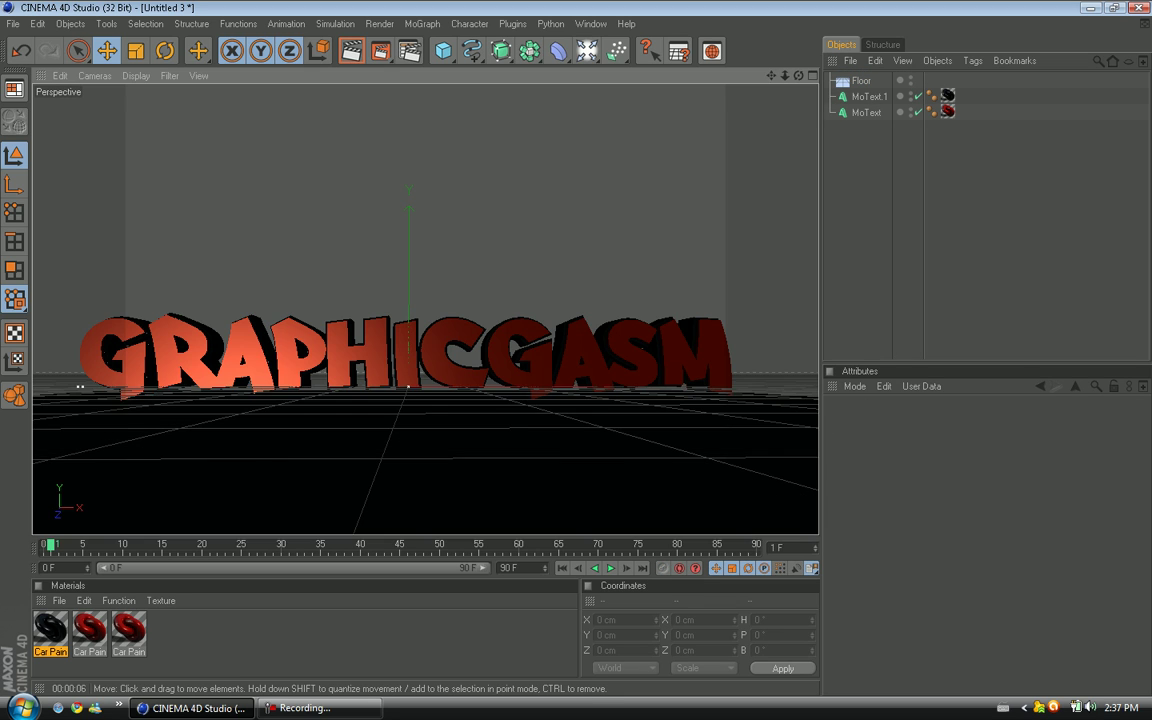
left_click_drag(478, 410, 484, 390, "alt")
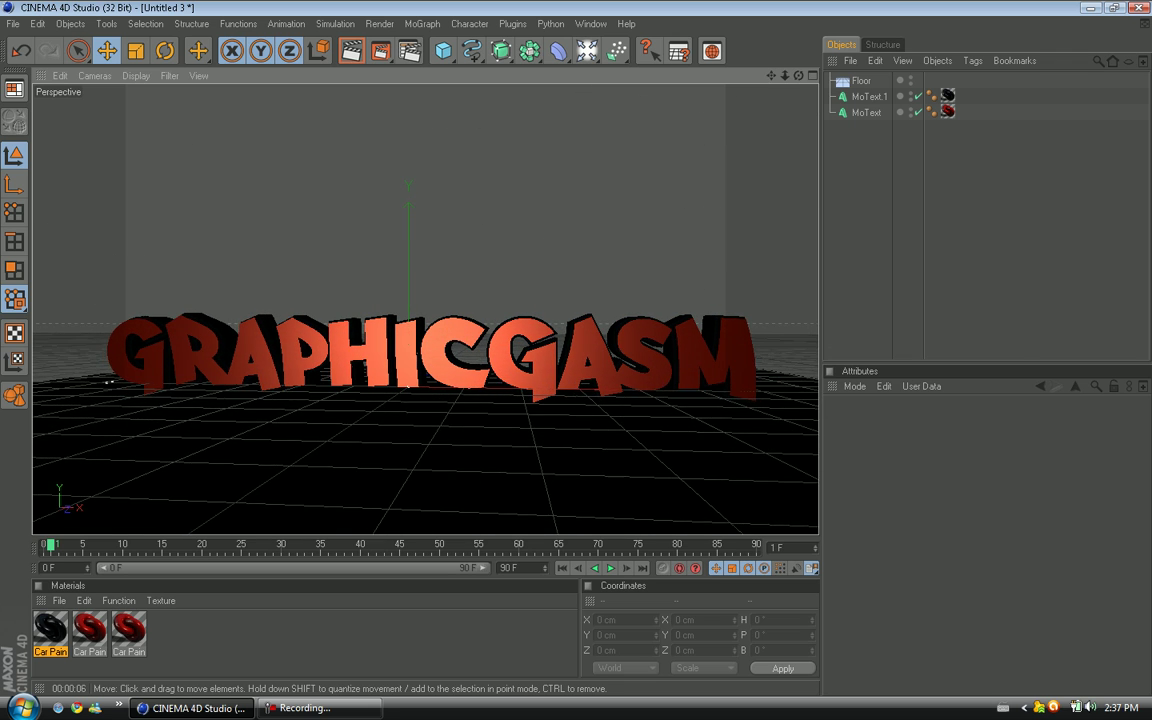
left_click_drag(443, 304, 449, 337, "alt")
scroll(449, 337, "down", 4)
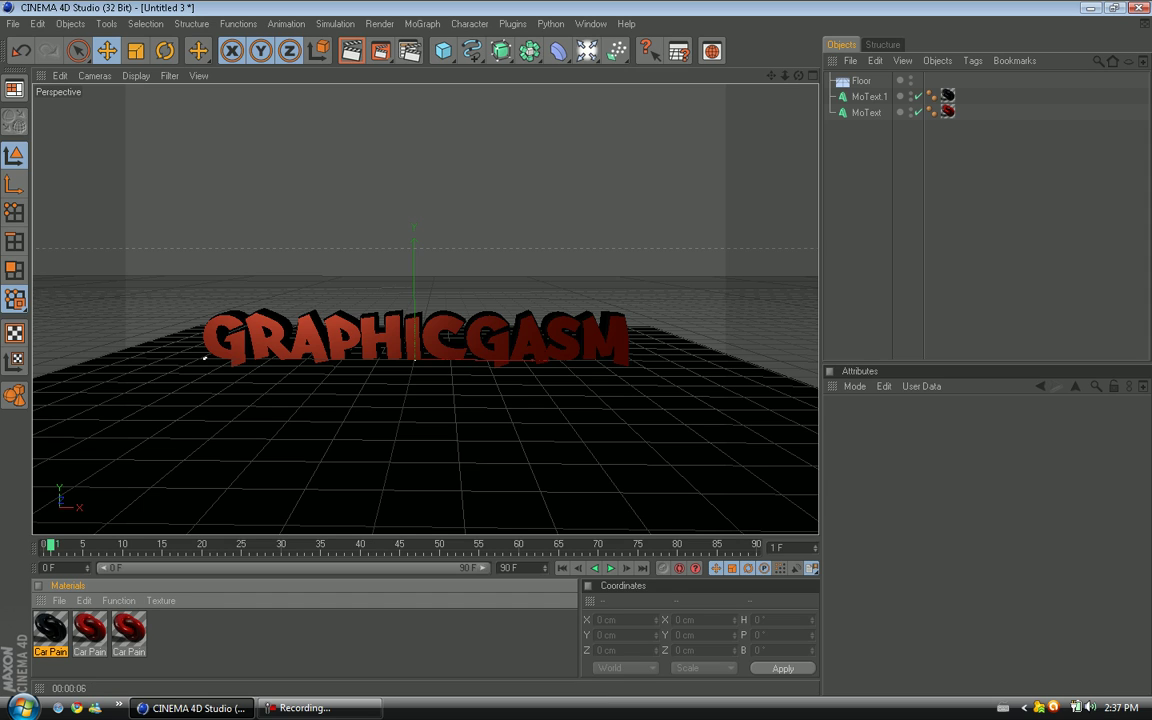
double_click(188, 631)
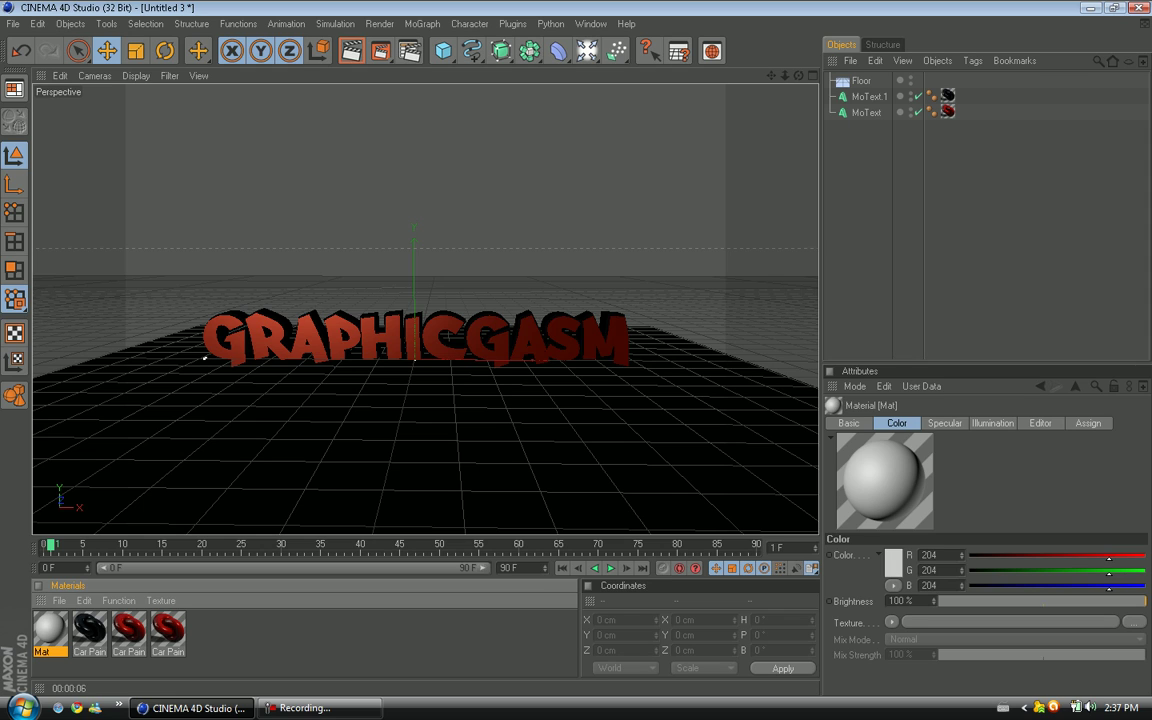
double_click(50, 631)
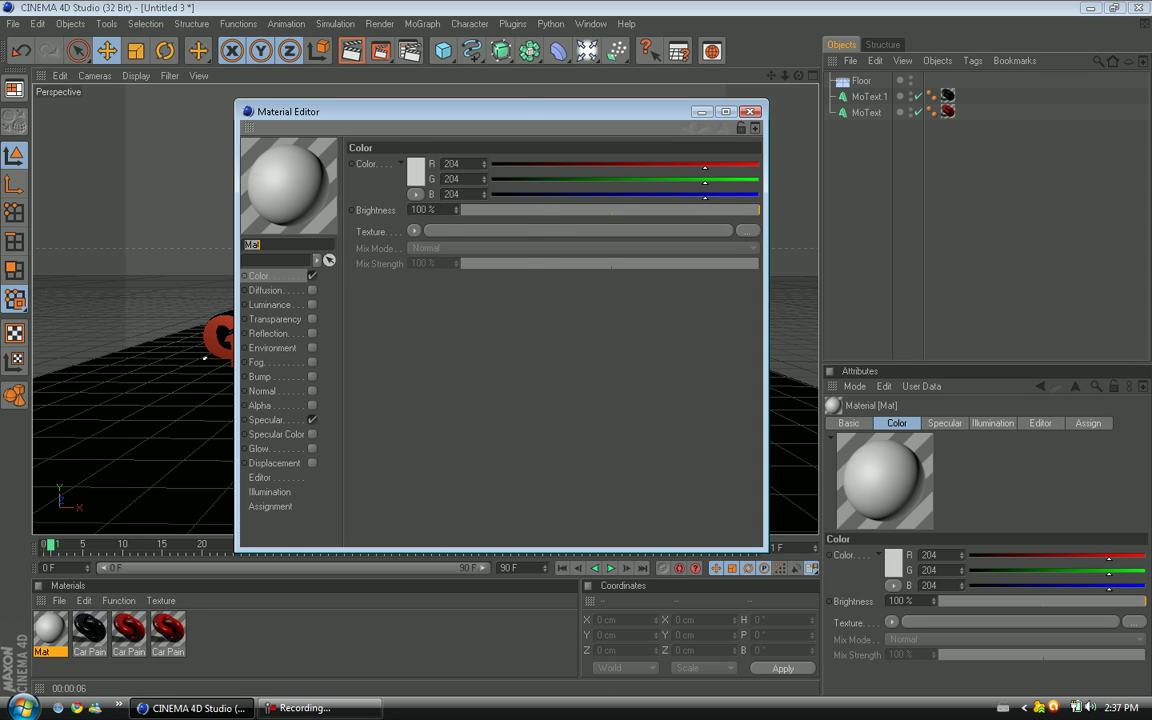
left_click(416, 172)
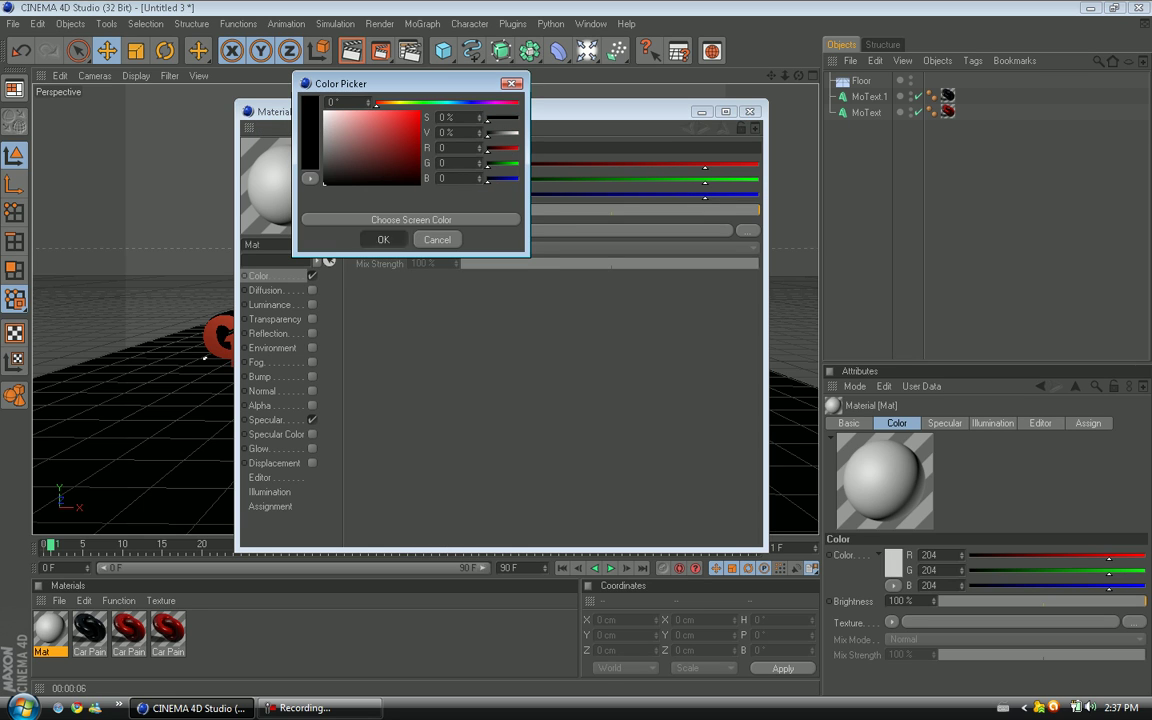
left_click(383, 239)
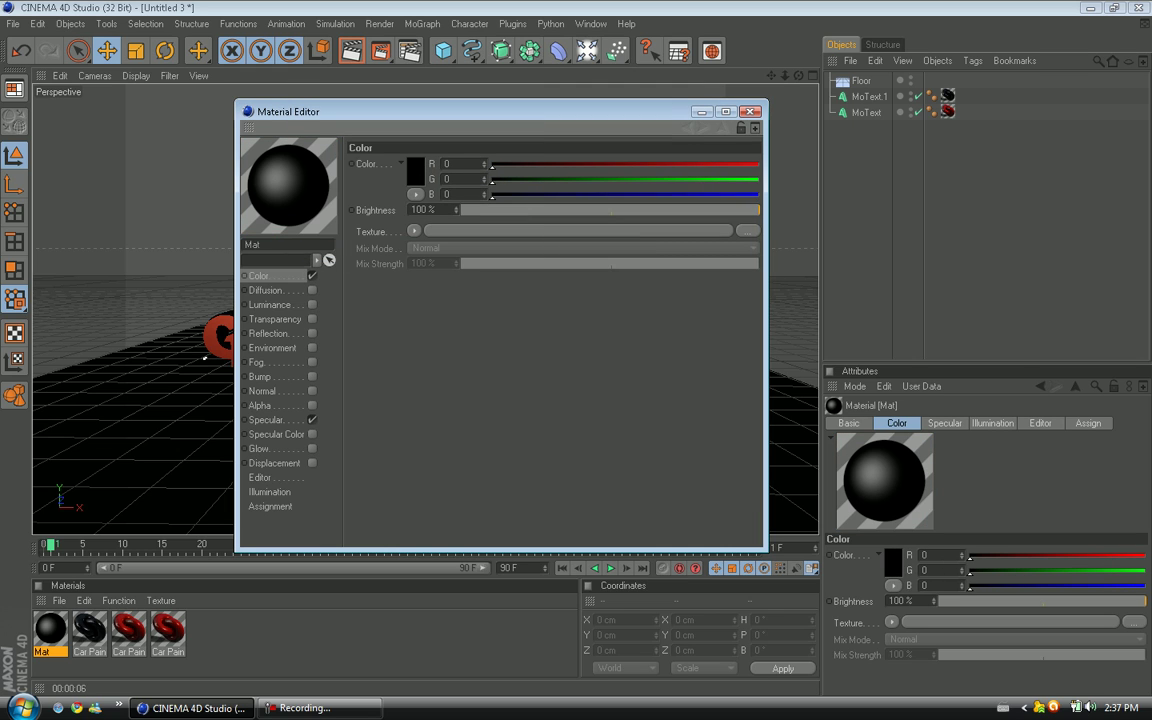
- Enable reflection on the new material with 0% brightness and a mid-grey colour of RGB 126, 126, 126
left_click(312, 333)
left_click(416, 170)
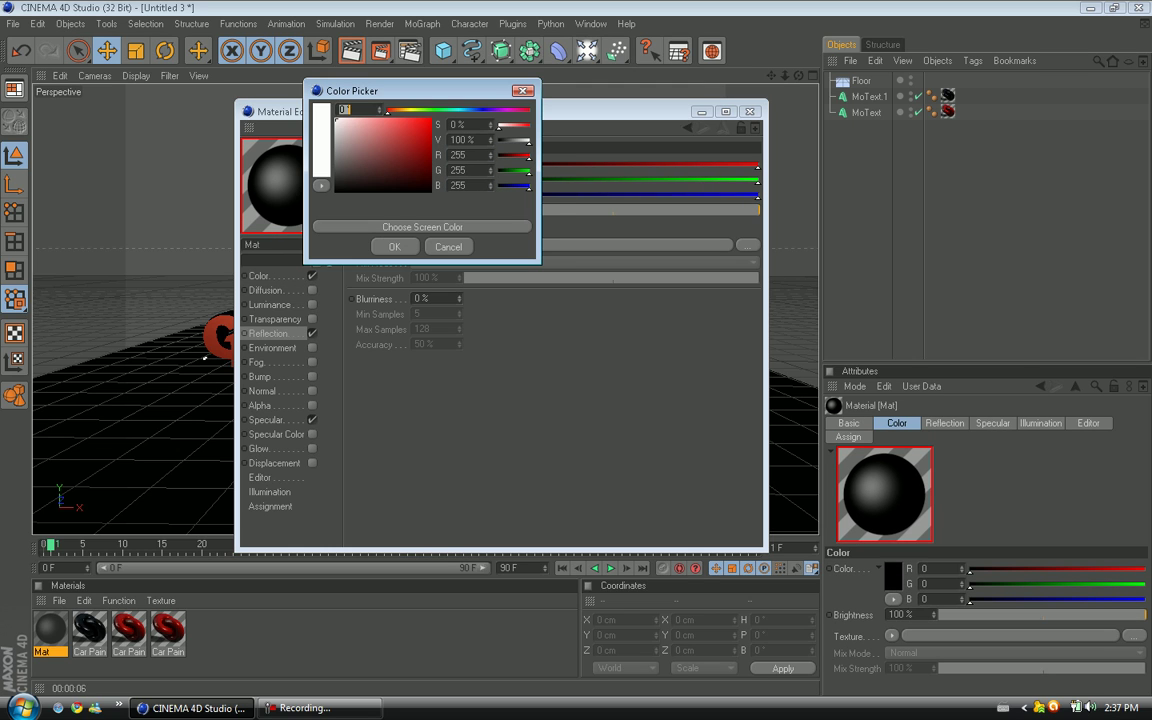
key("Return")
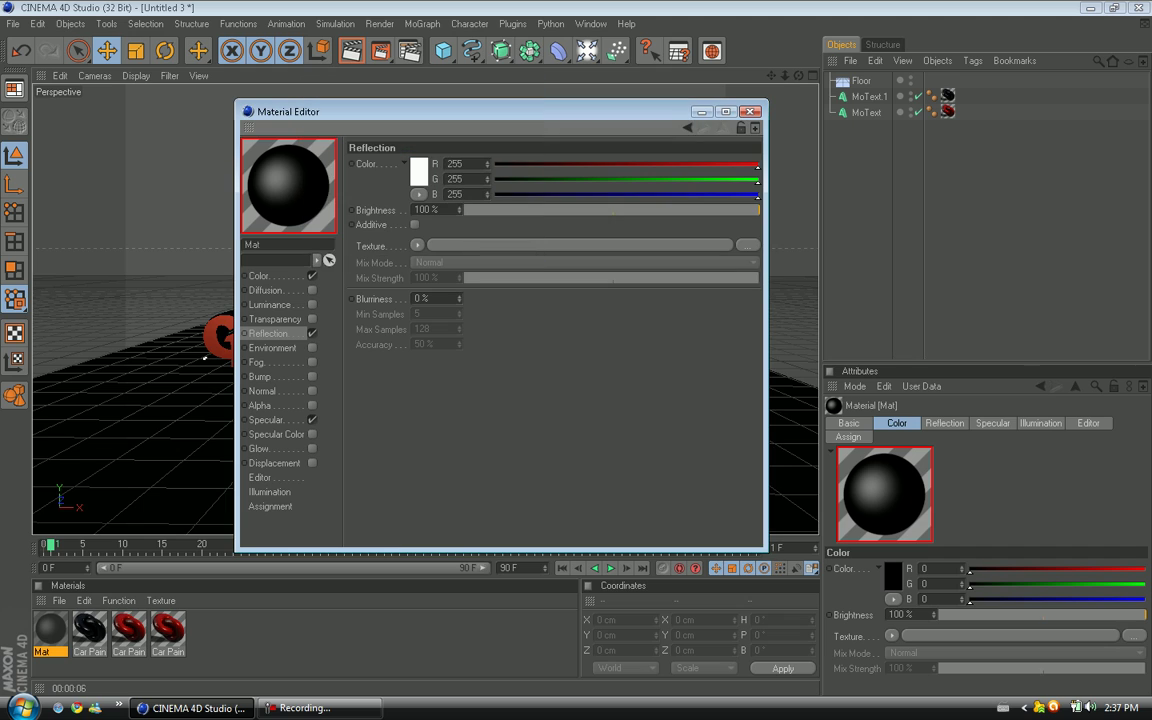
left_click_drag(757, 210, 464, 210)
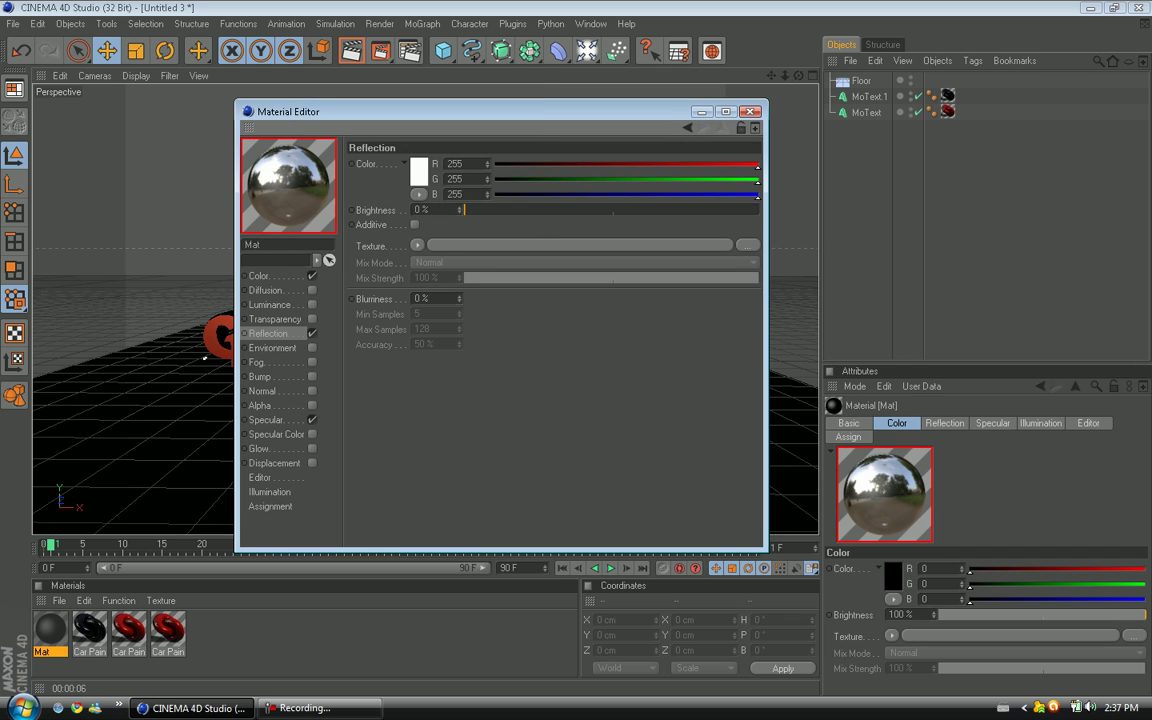
left_click(418, 171)
left_click_drag(320, 208, 318, 201)
left_click(376, 292)
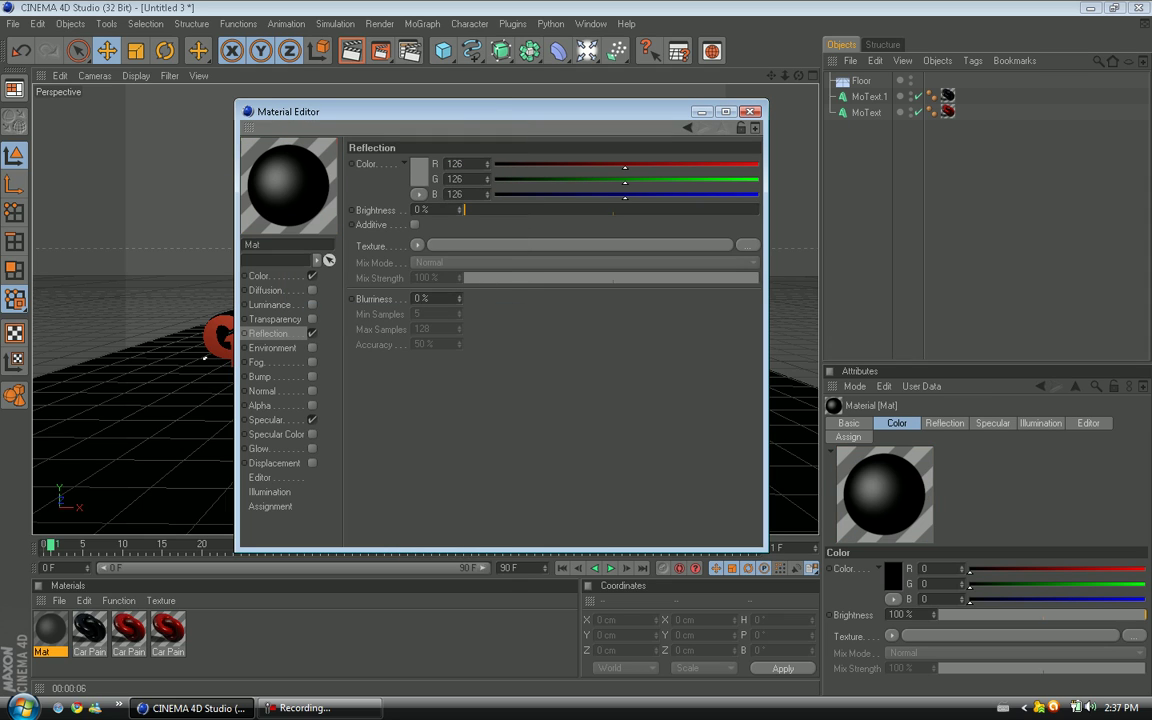
- Load a Fresnel texture into the material's reflection and set the reflection blurriness to 8%
left_click(419, 245)
left_click(431, 391)
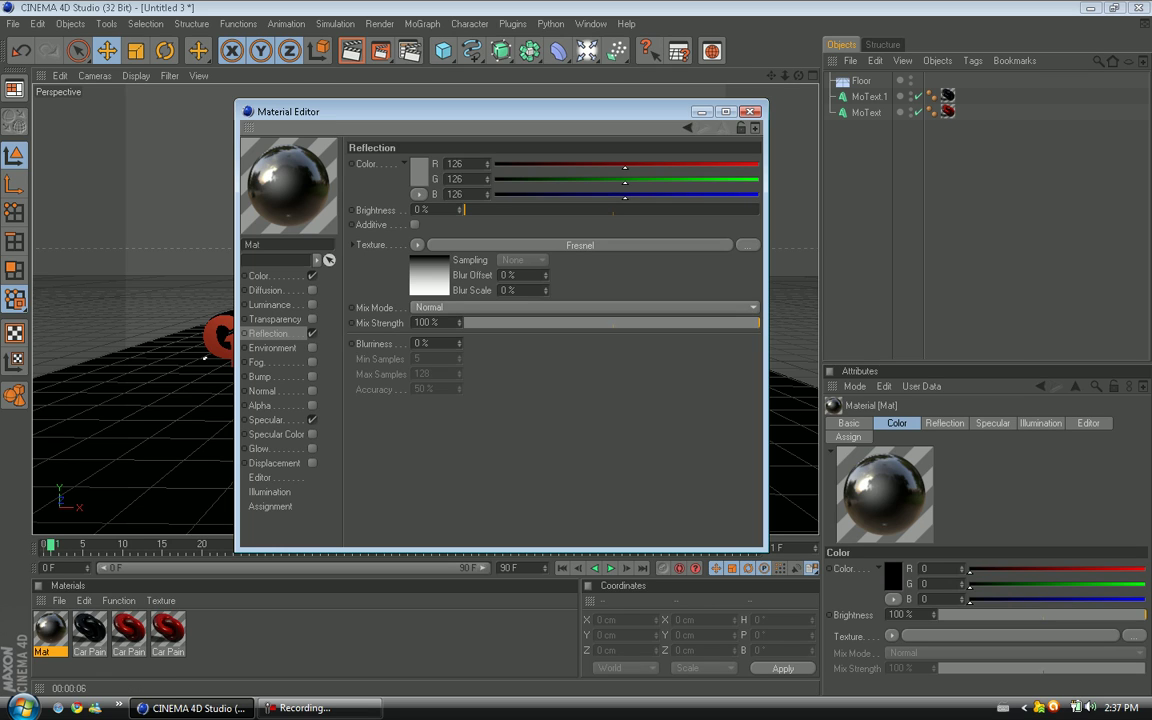
key("BackSpace")
type("8")
key("Return")
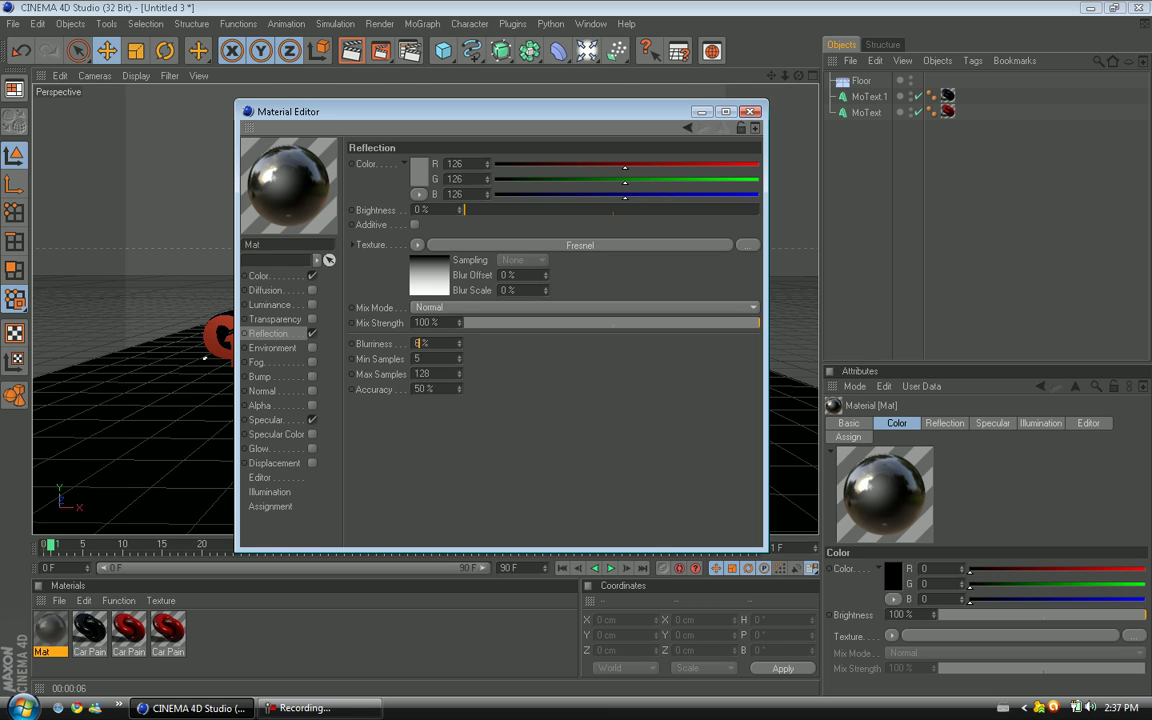
key("BackSpace")
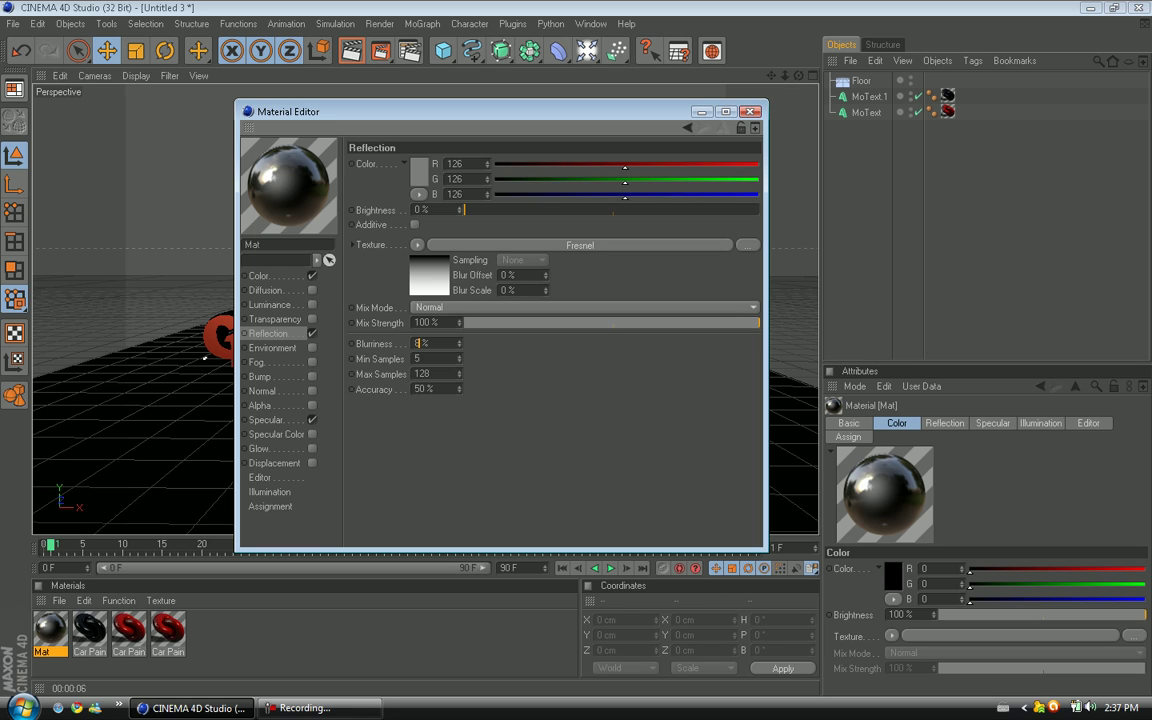
type("8")
key("Return")
- Enable fog on the material with its brightness reduced to 8%, and close the material editor
left_click(312, 362)
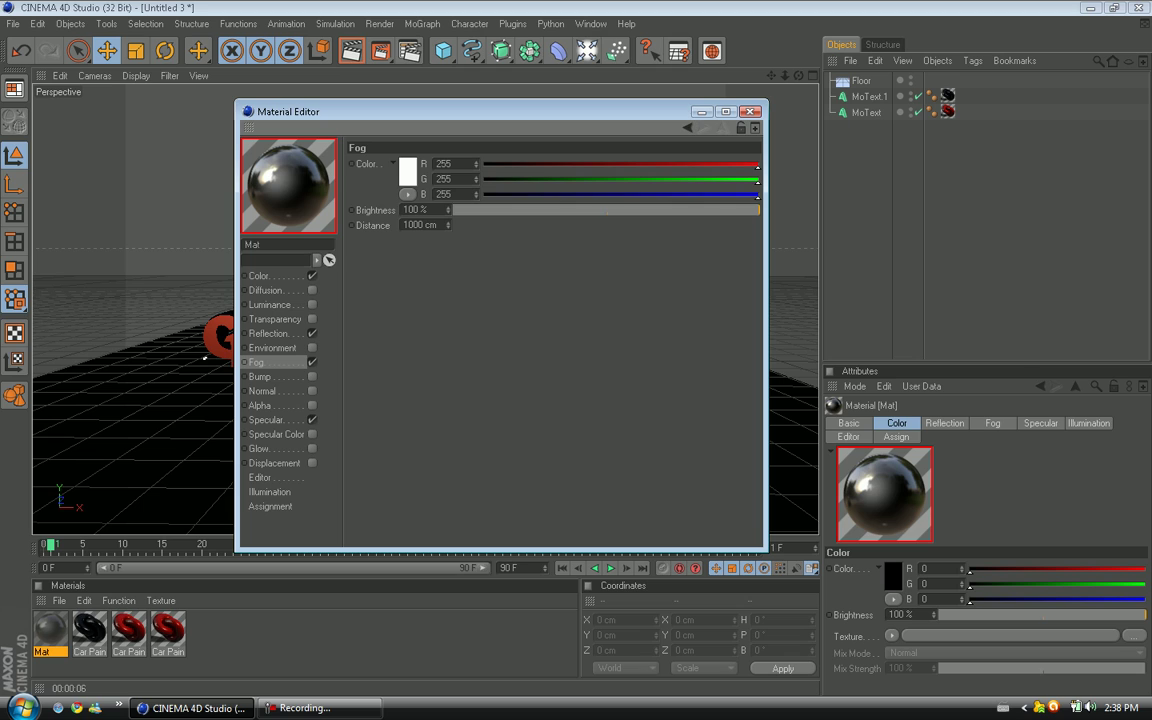
left_click(404, 168)
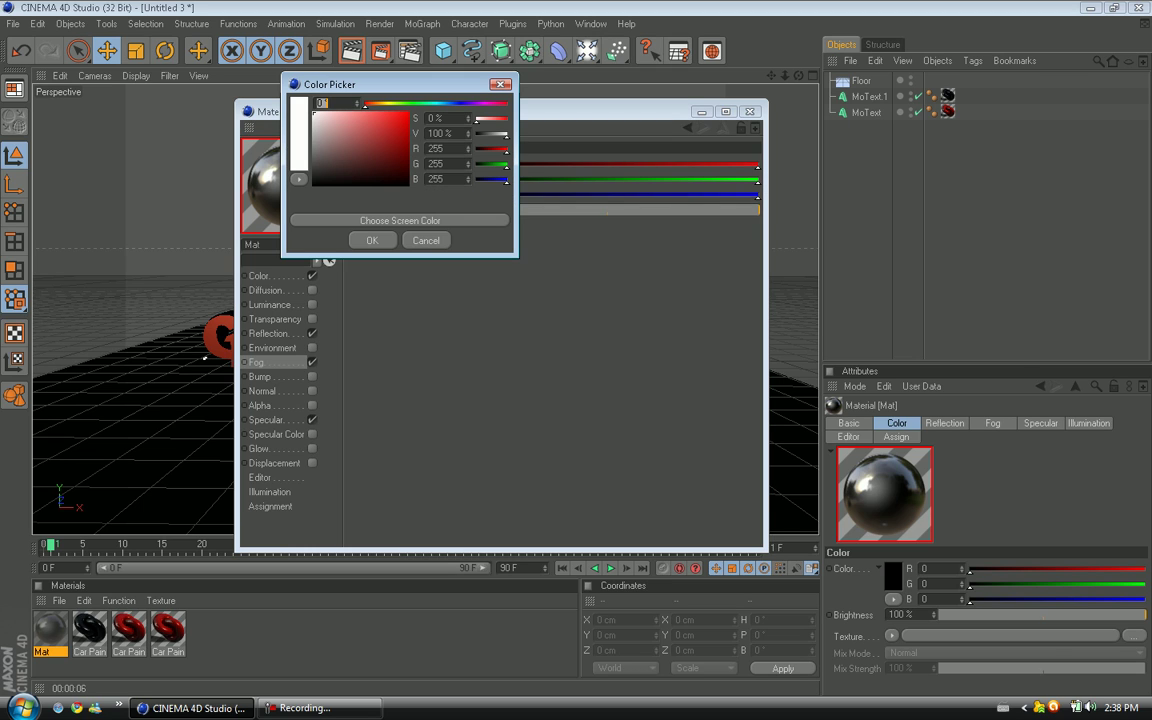
key("Escape")
mouse_move(478, 210)
left_mouse_down()
mouse_move(489, 210)
mouse_move(478, 210)
left_mouse_up()
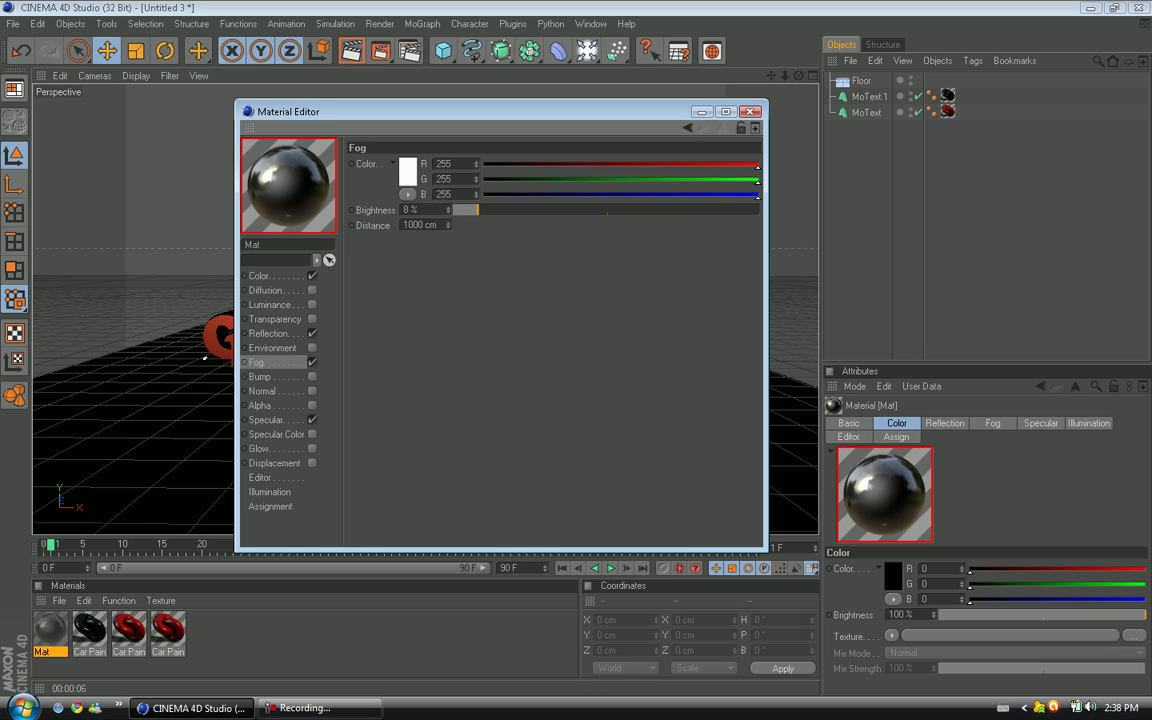
left_click(750, 111)
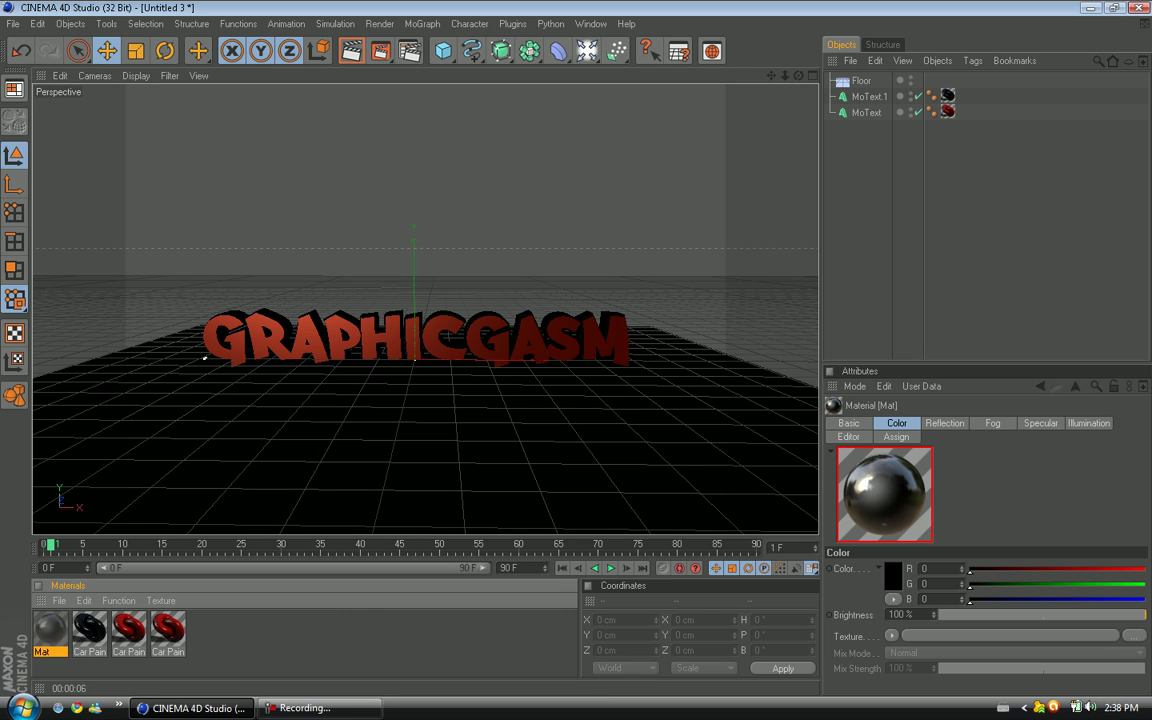
- Apply the new black reflective material to the floor and test-render the view
left_click_drag(50, 630, 861, 81)
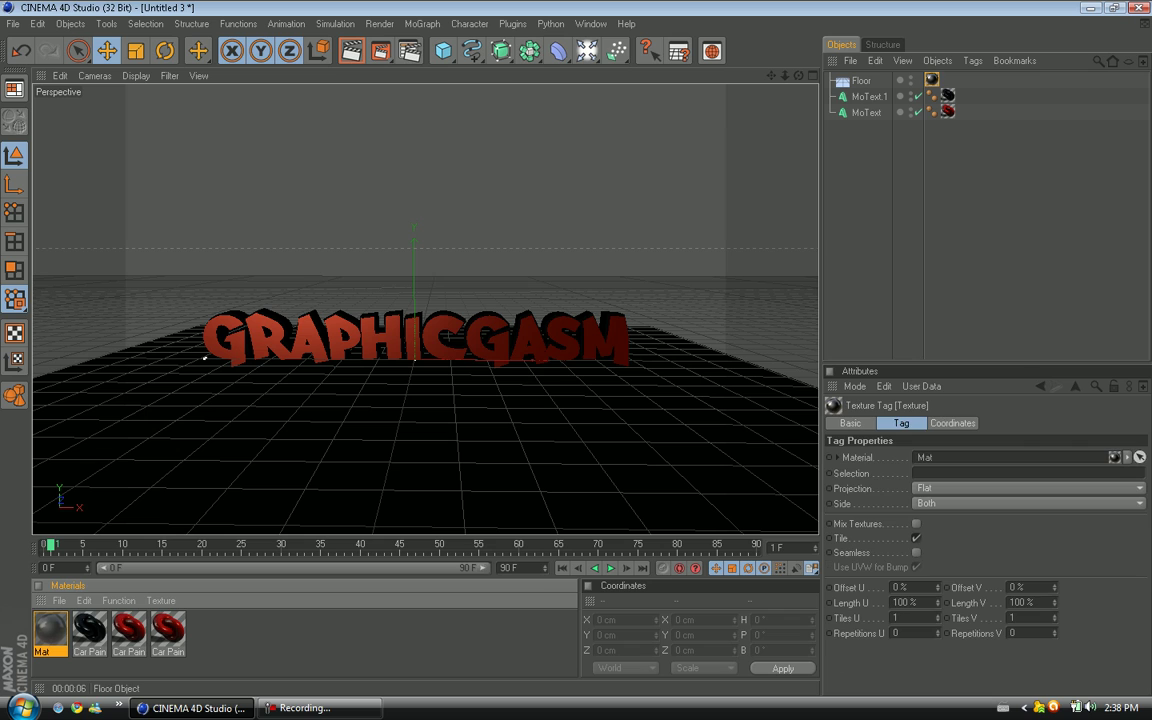
scroll(205, 358, "up", 3)
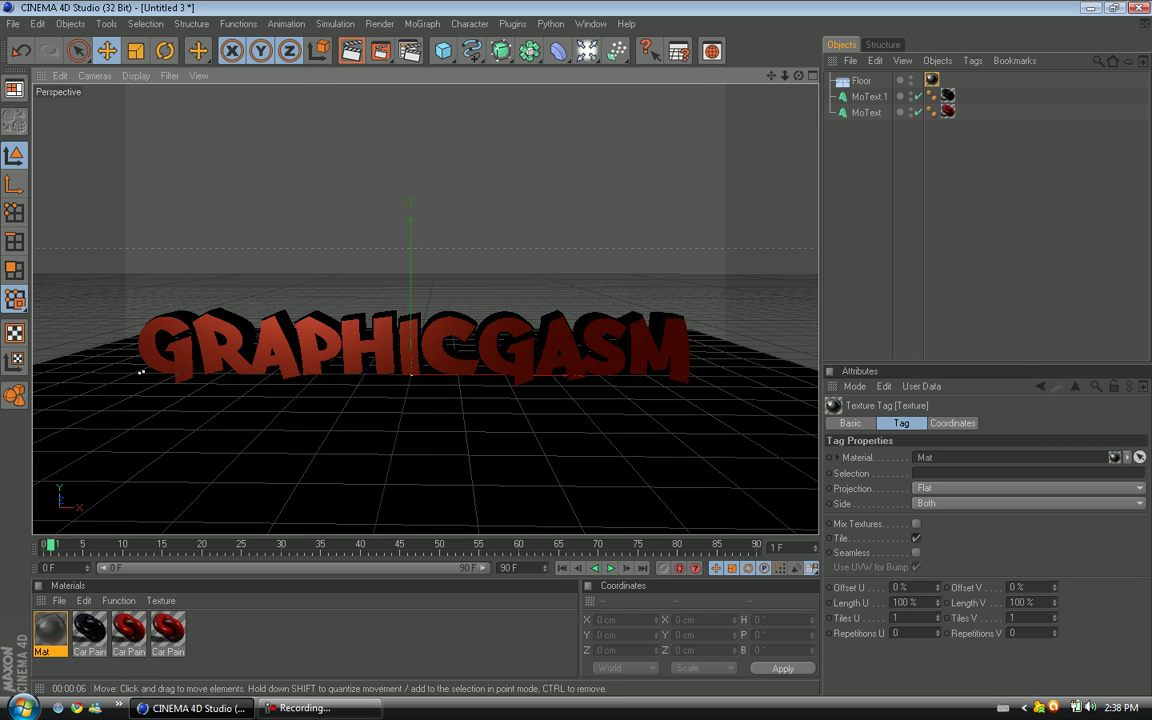
left_click(352, 50)
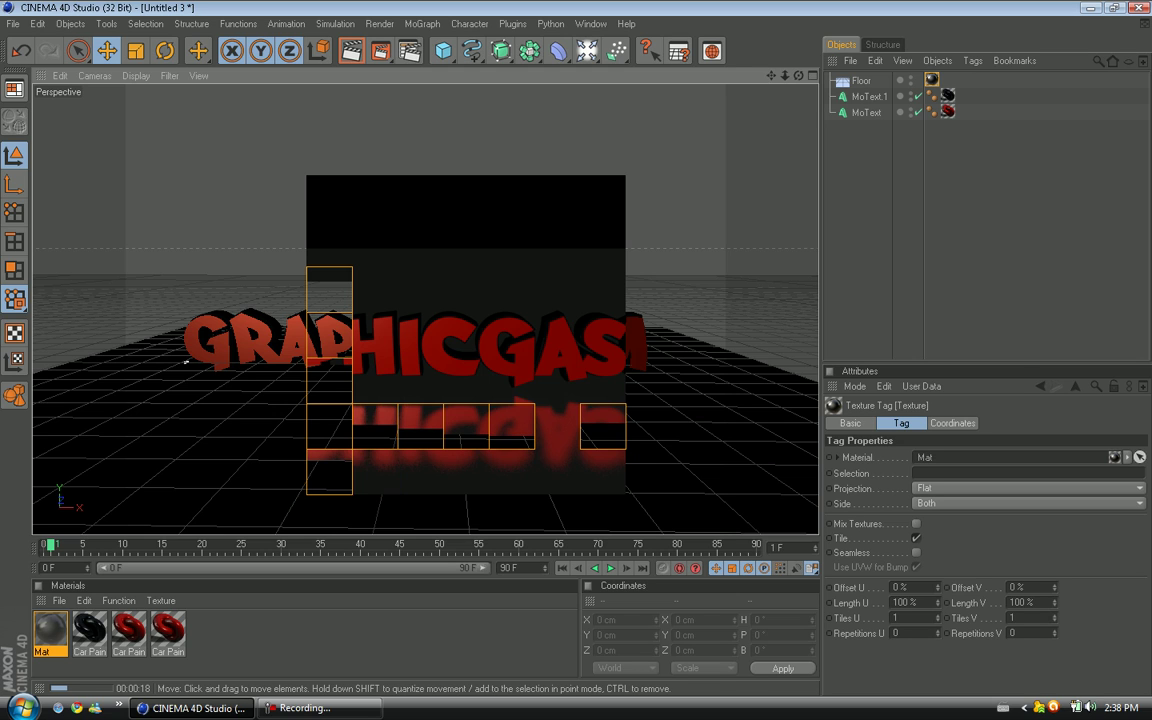
- Set the floor material's reflection blurriness to 4% and test-render the view again
left_click(50, 631)
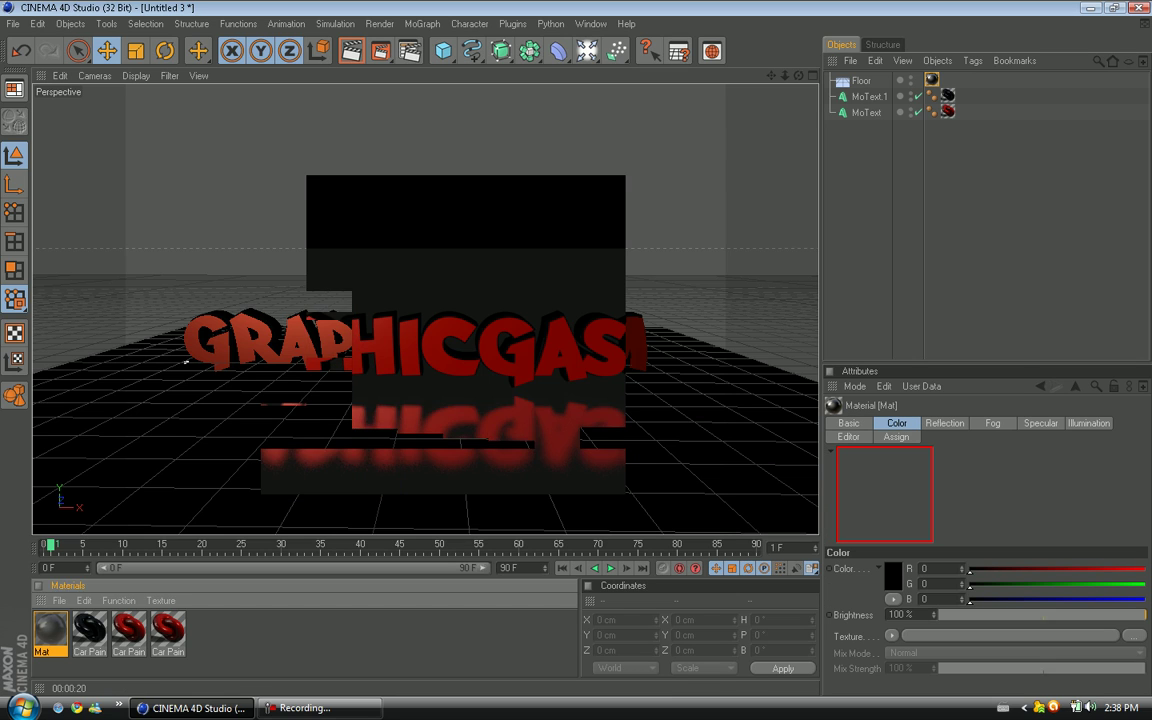
double_click(50, 631)
left_click(268, 333)
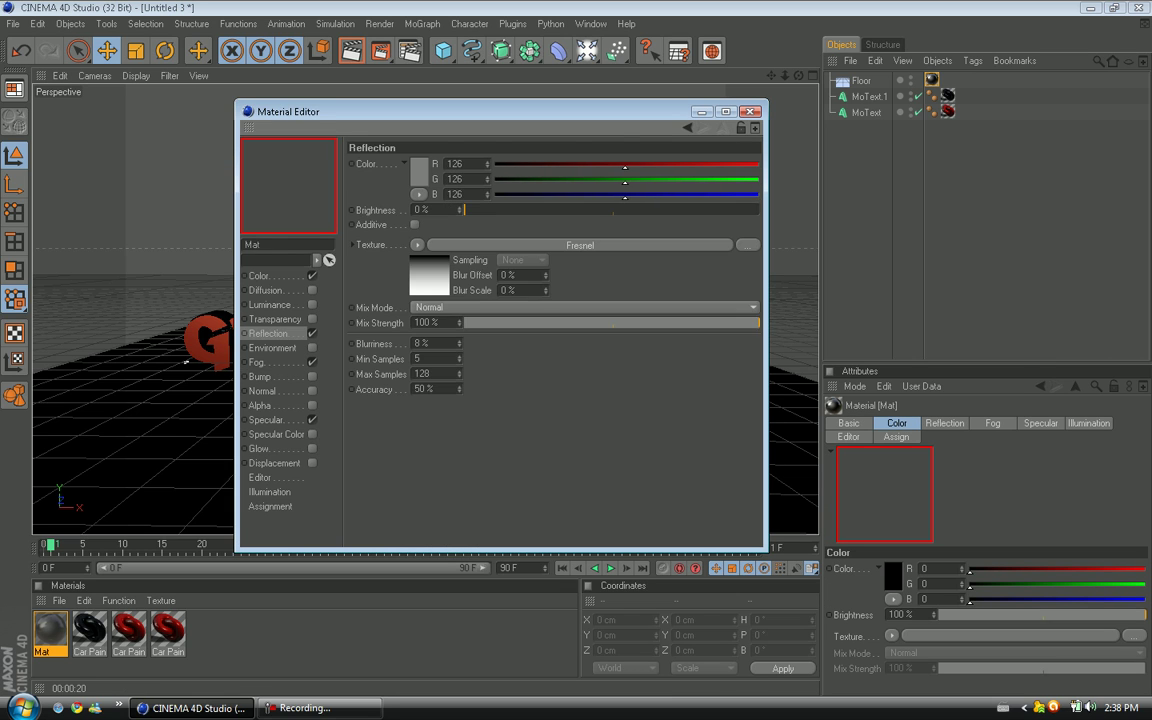
left_click(420, 343)
key("BackSpace")
type("4")
left_click(750, 111)
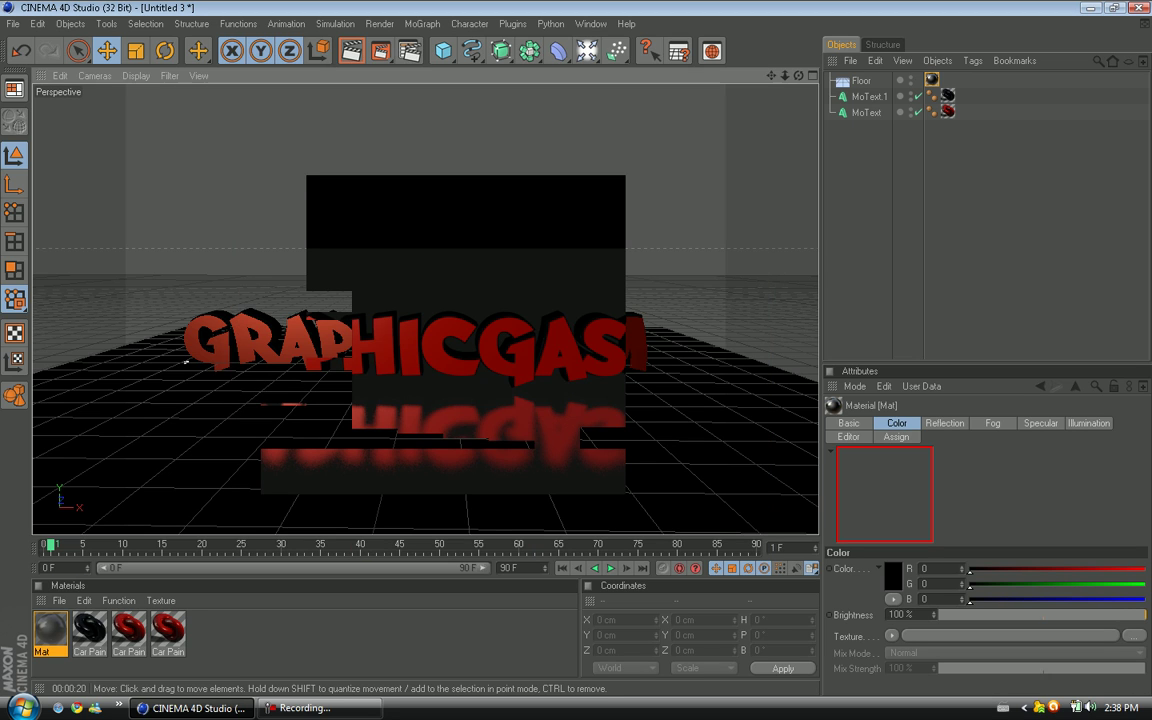
key("ctrl+r")
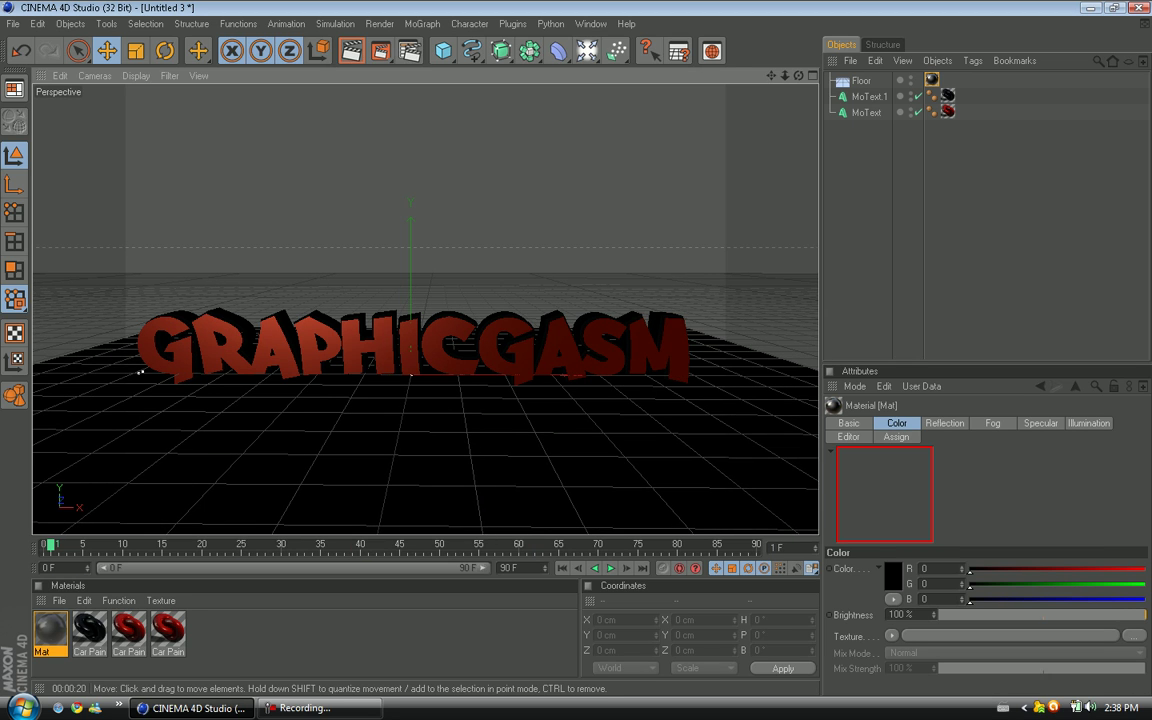
key("ctrl+r")
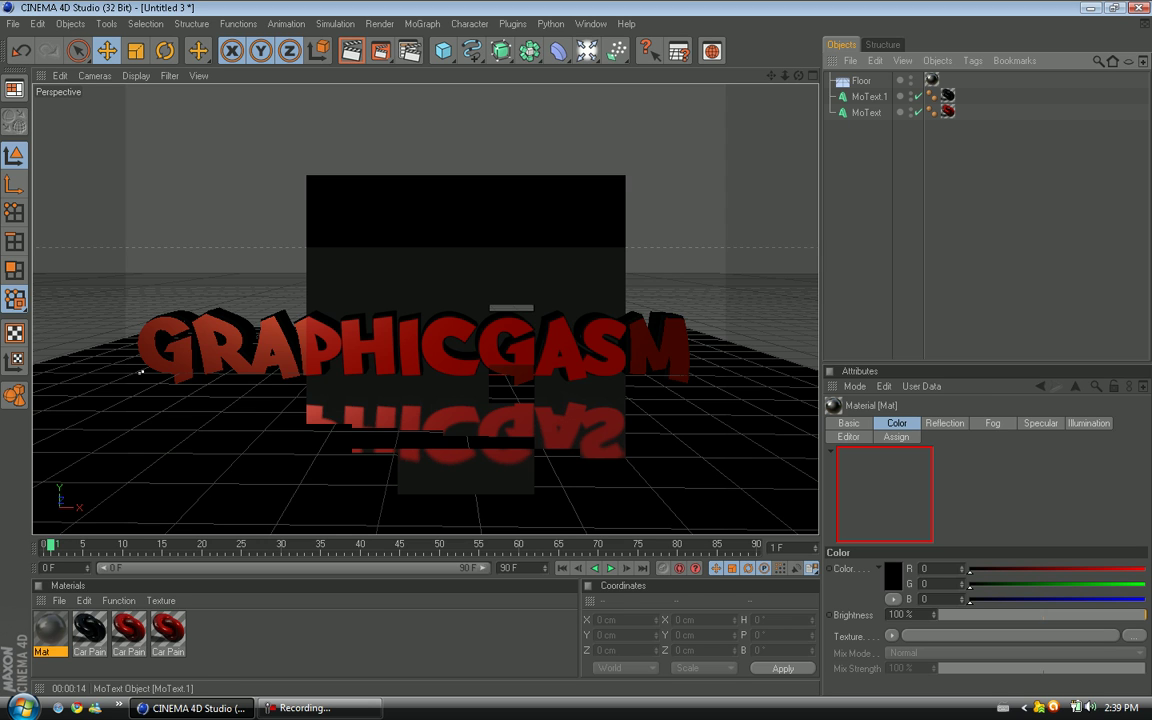
- Add a second floor object and rename it Wall
left_click(141, 372)
left_click_drag(798, 75, 815, 71)
left_click(920, 210)
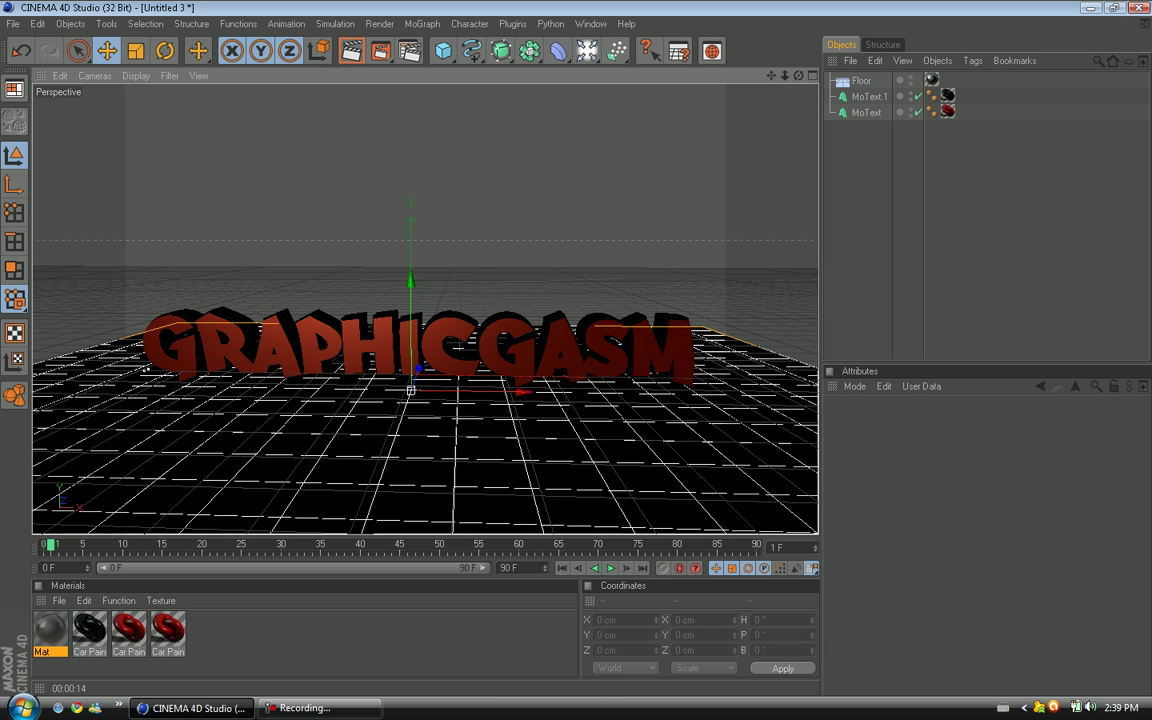
left_click(587, 50)
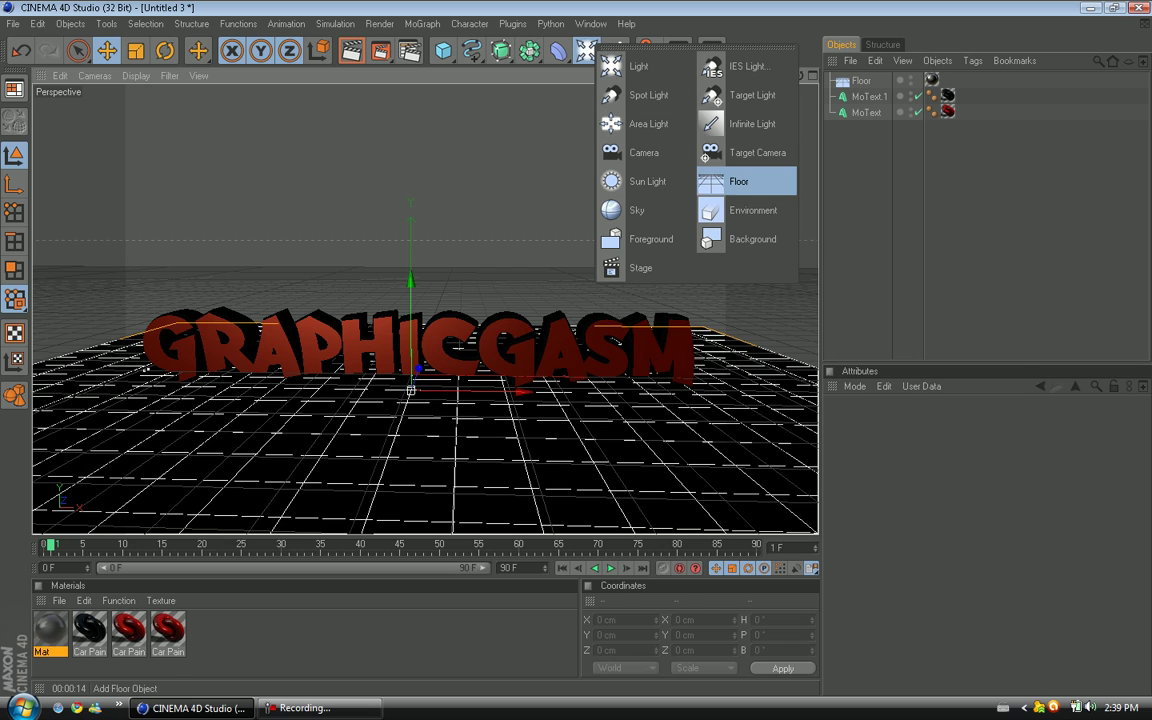
left_click(738, 181)
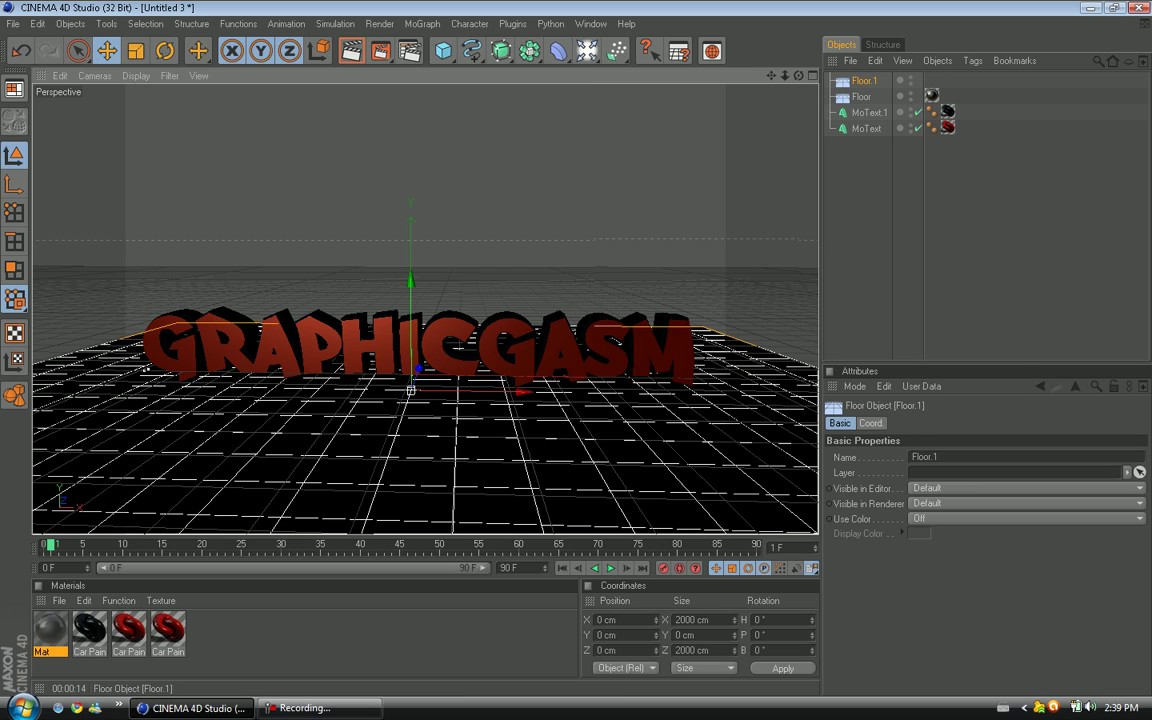
double_click(865, 81)
type("wALL")
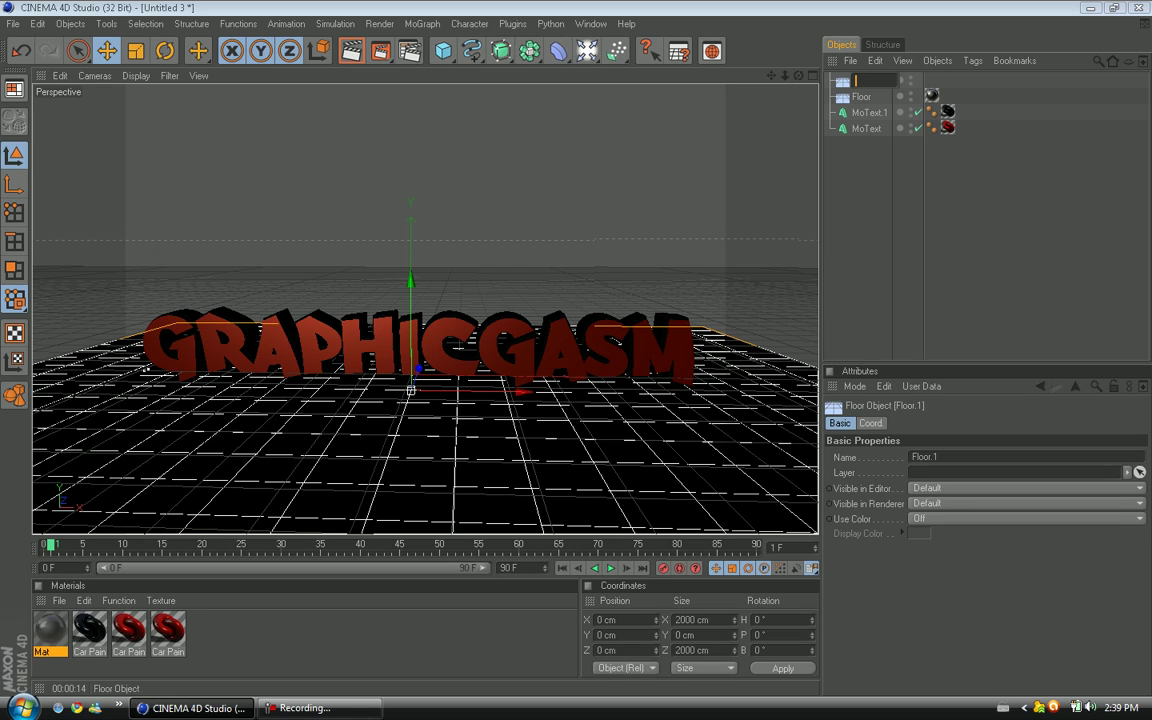
key("Return")
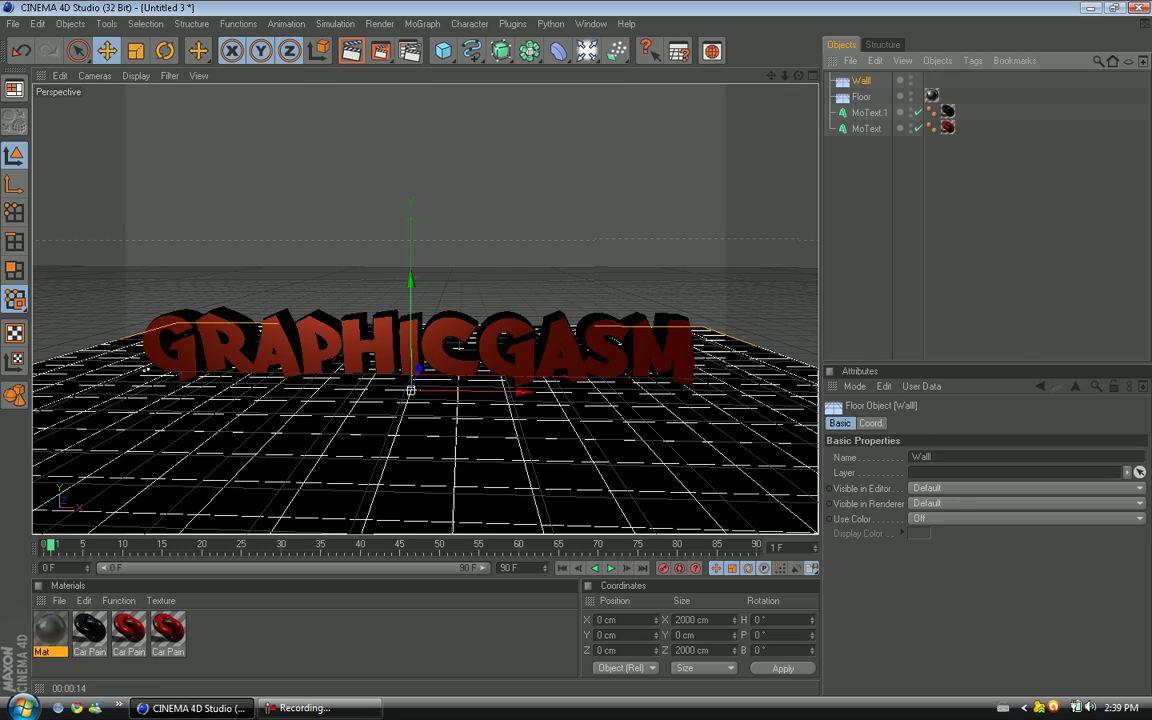
- Rotate the wall object to a pitch of 90° so that it stands upright, and keep it selected
left_click(871, 423)
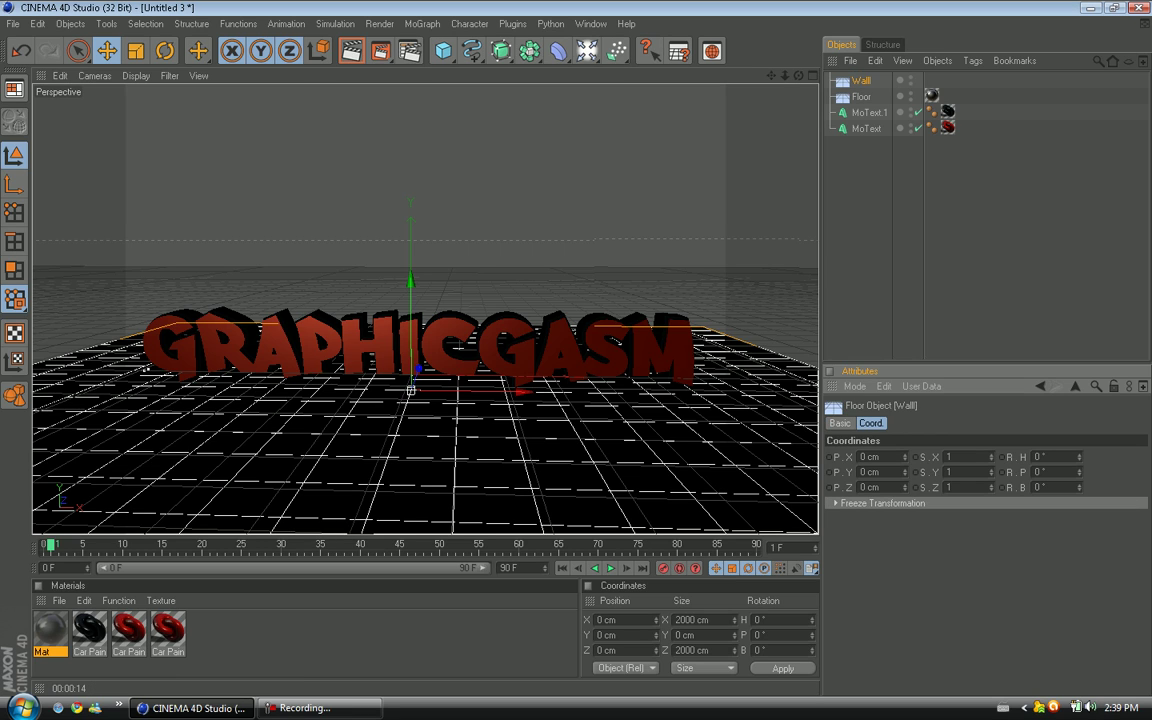
type("90")
key("Return")
left_click(930, 230)
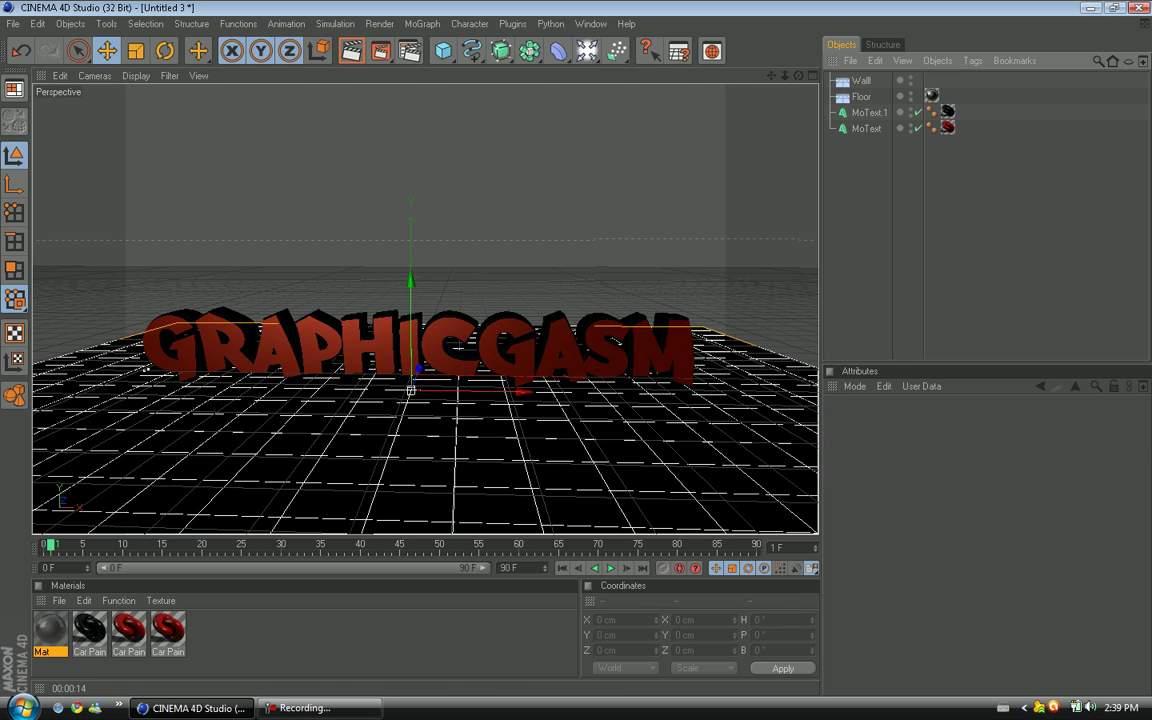
key("ctrl+r")
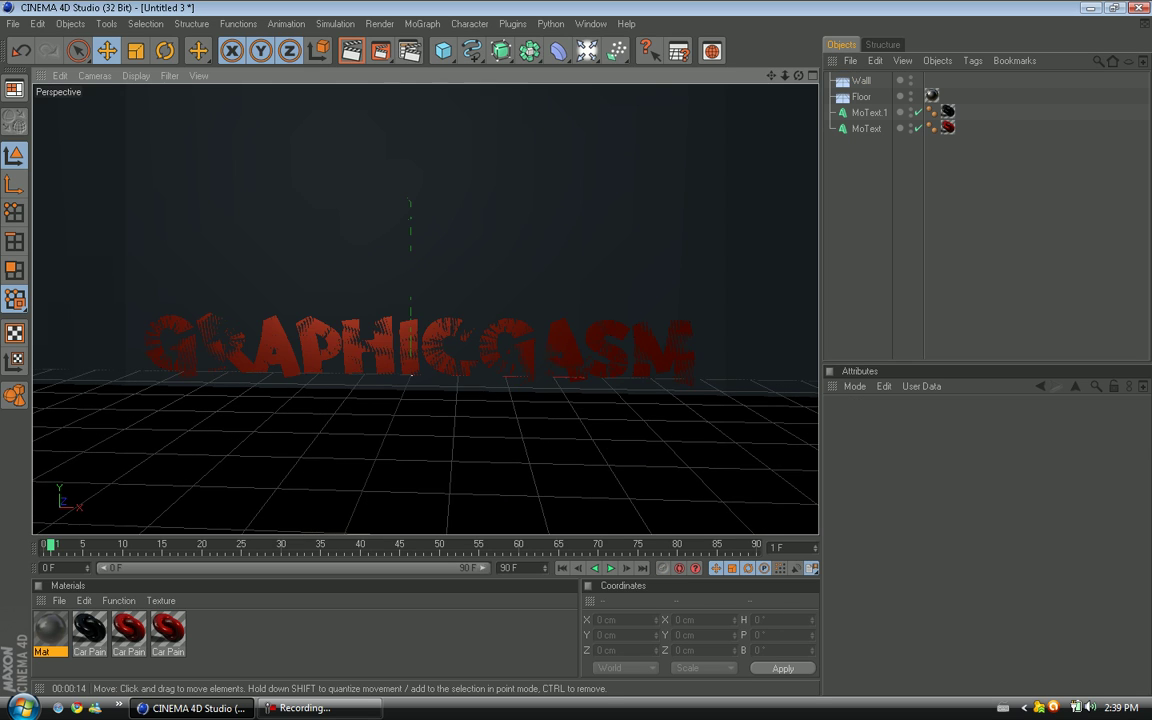
left_click(143, 371)
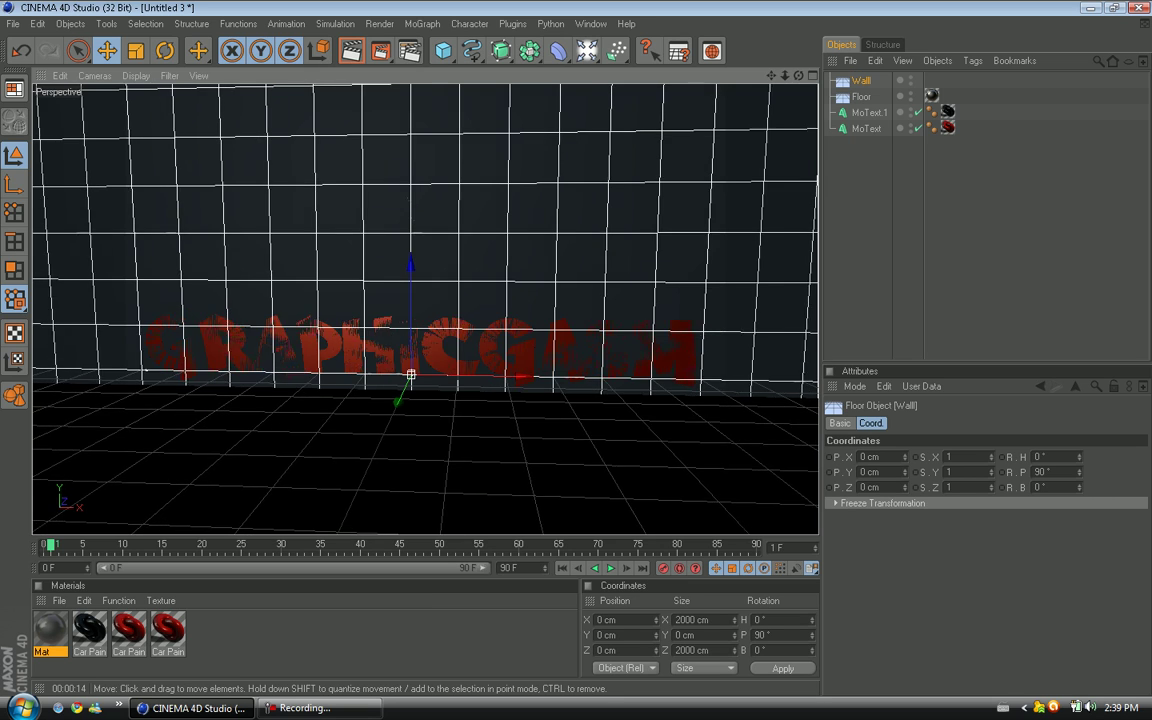
- Move the wall back behind the text to about 285 cm in Z
left_click_drag(425, 309, 290, 325, "alt")
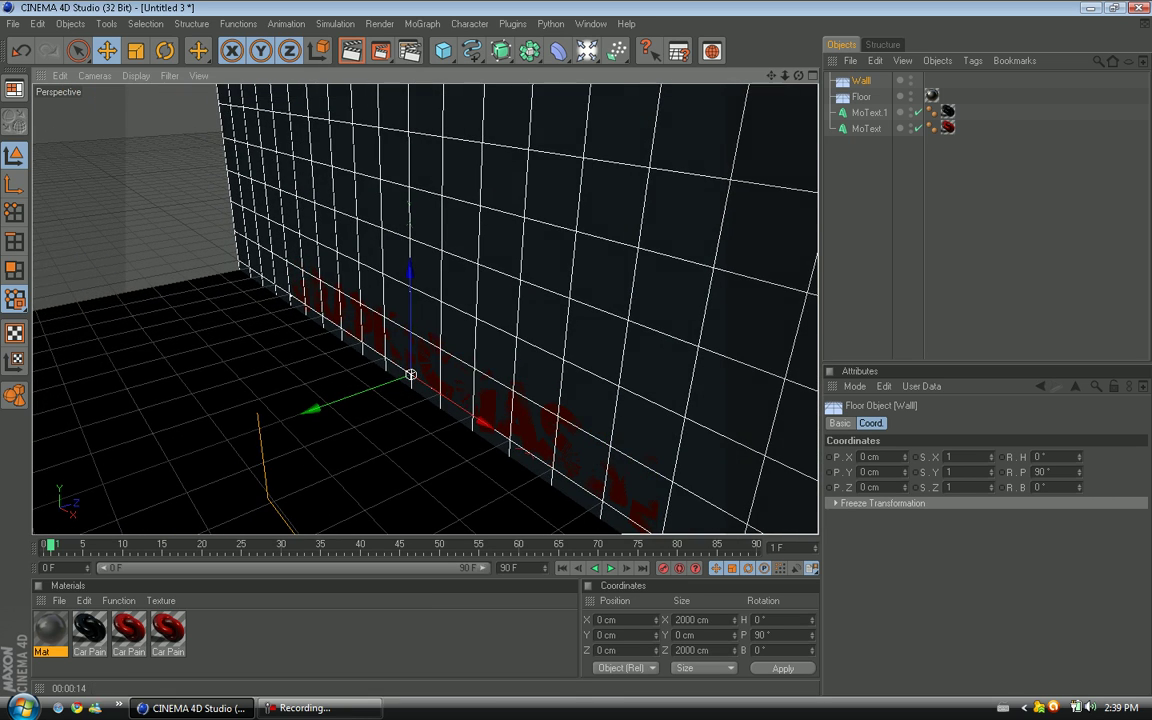
left_click_drag(312, 409, 290, 360)
left_click_drag(499, 343, 499, 343, "alt")
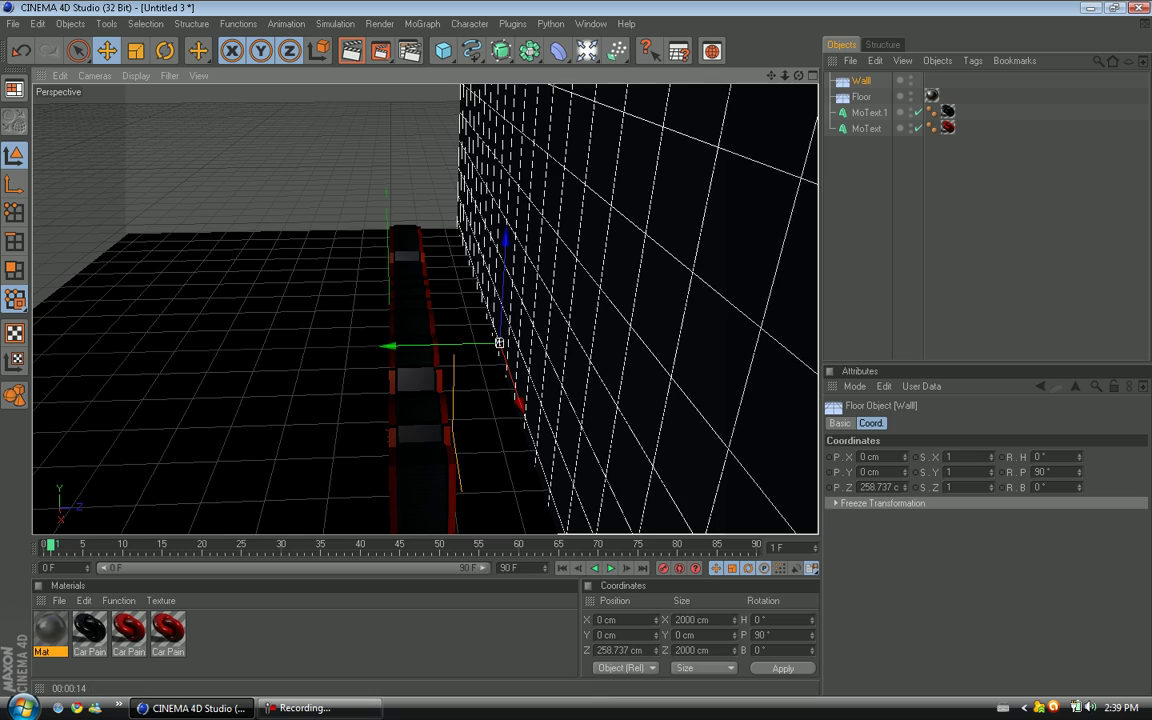
left_click_drag(390, 346, 412, 347)
left_click_drag(510, 343, 243, 358, "alt")
- Create a new material and set its color to a peach tone of R 224, G 149, B 109
left_click(300, 640)
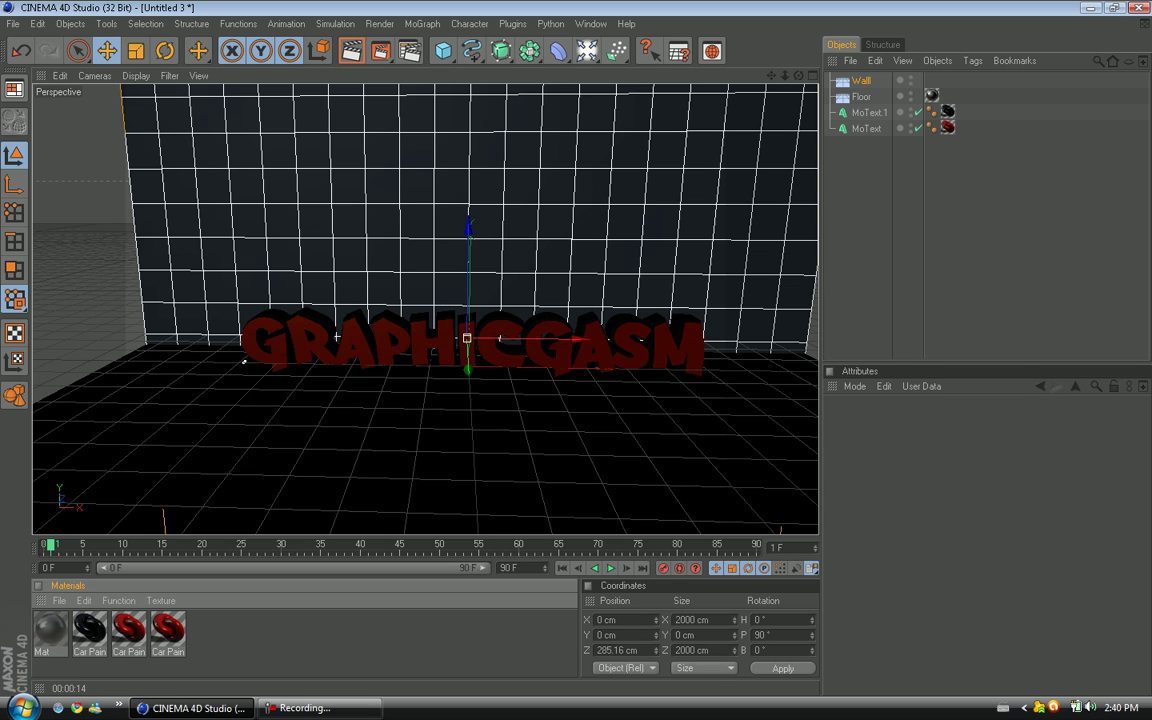
double_click(226, 636)
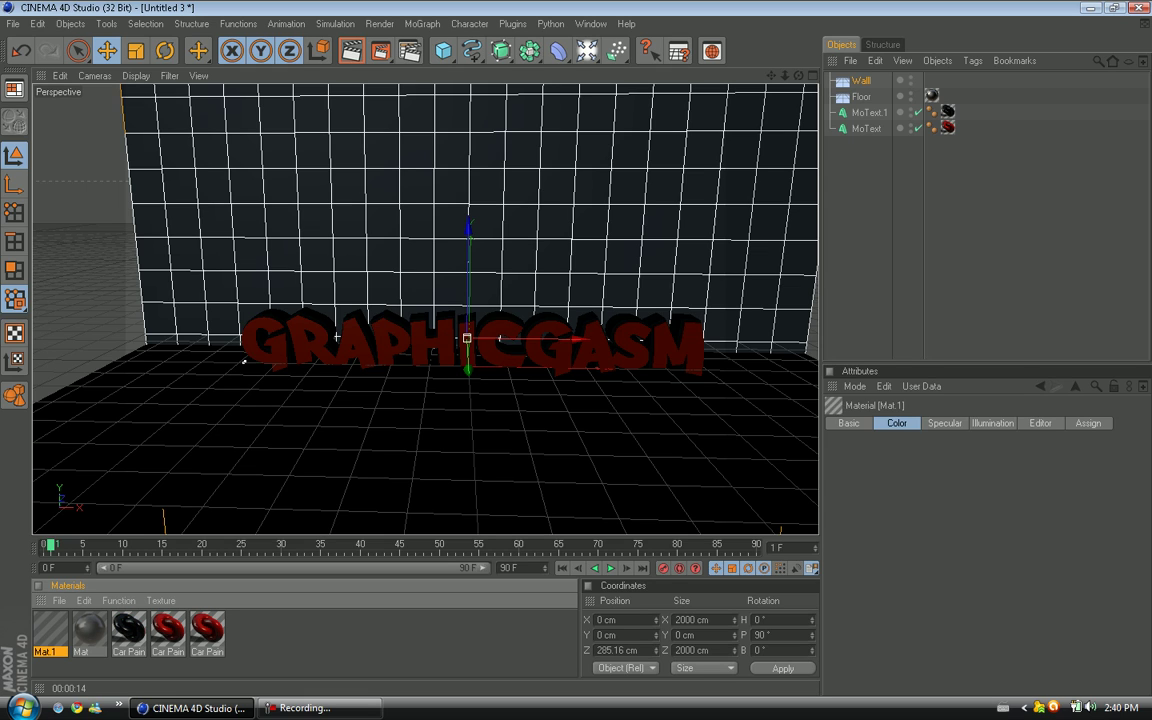
left_click(207, 630)
left_click(50, 630)
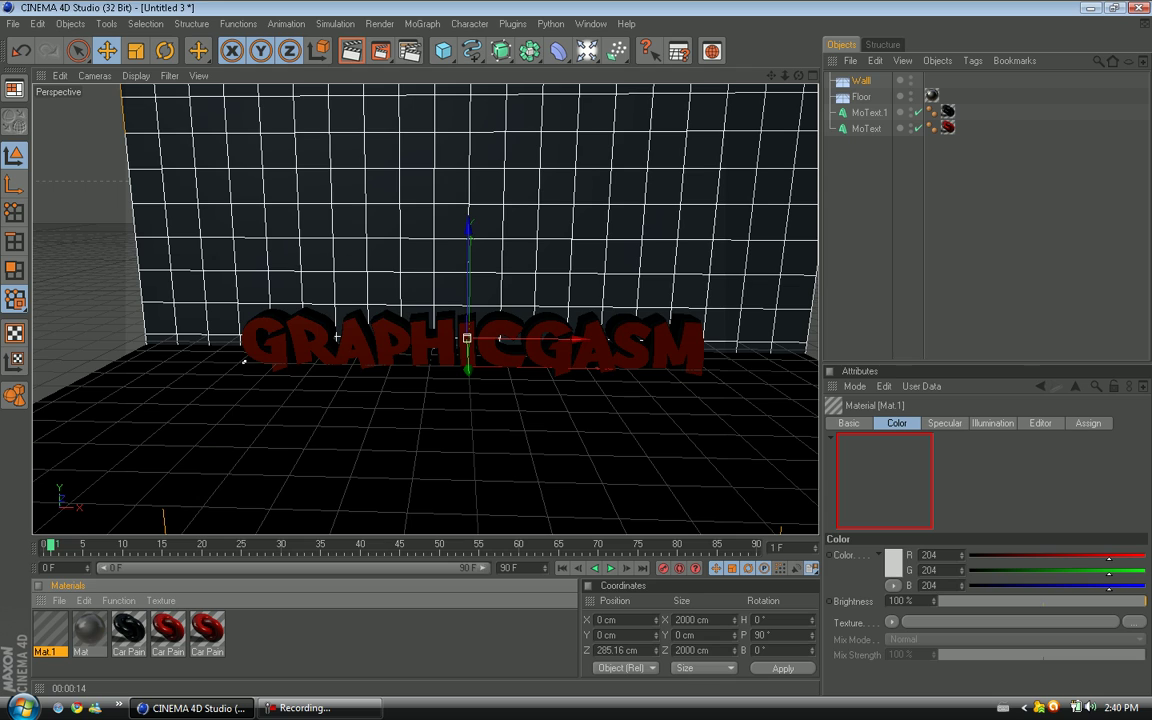
double_click(50, 630)
left_click(260, 276)
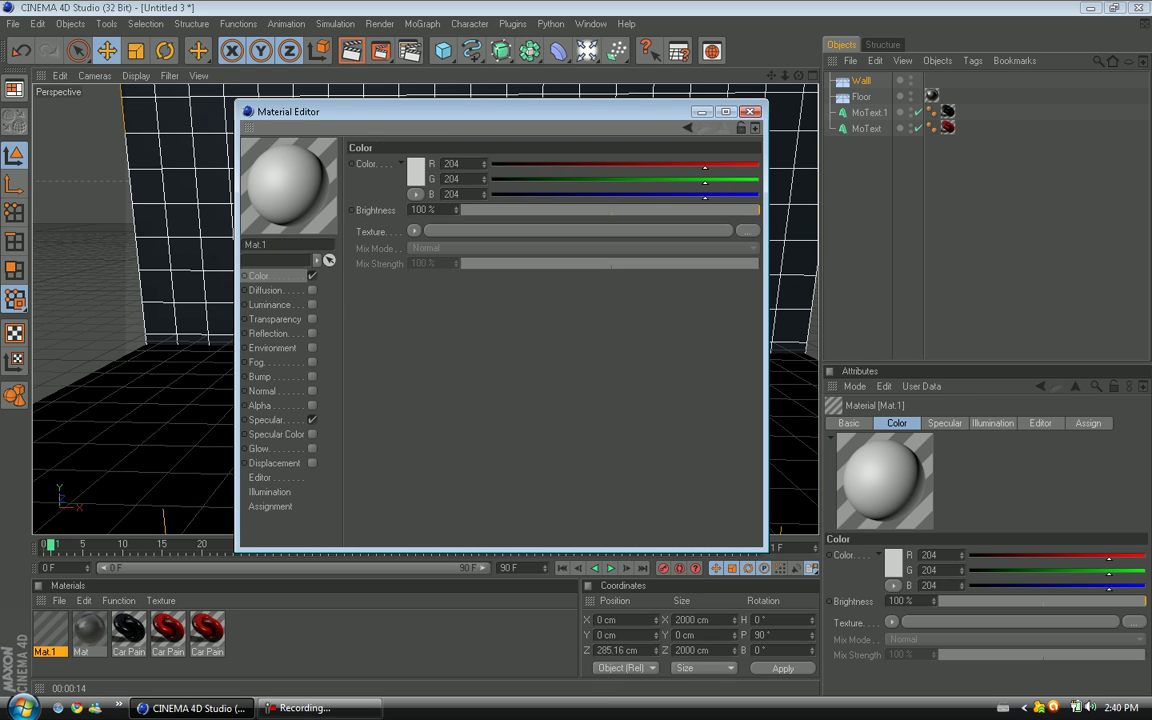
left_click(414, 171)
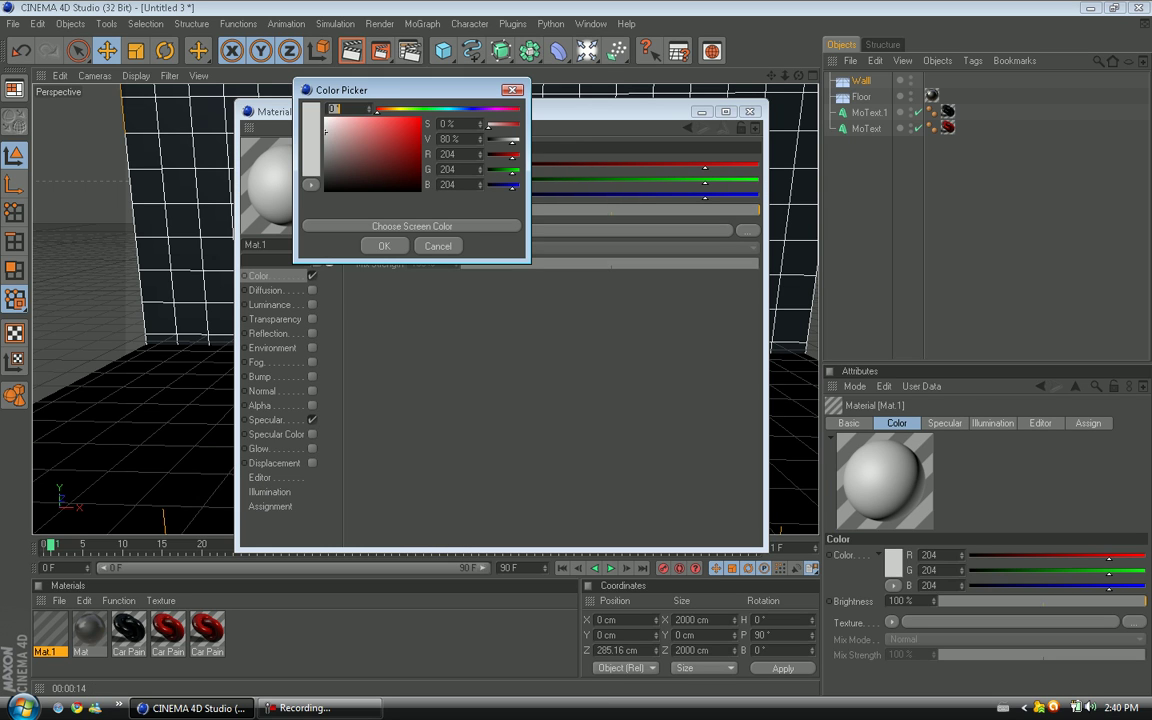
left_click_drag(377, 110, 373, 126)
left_click(384, 246)
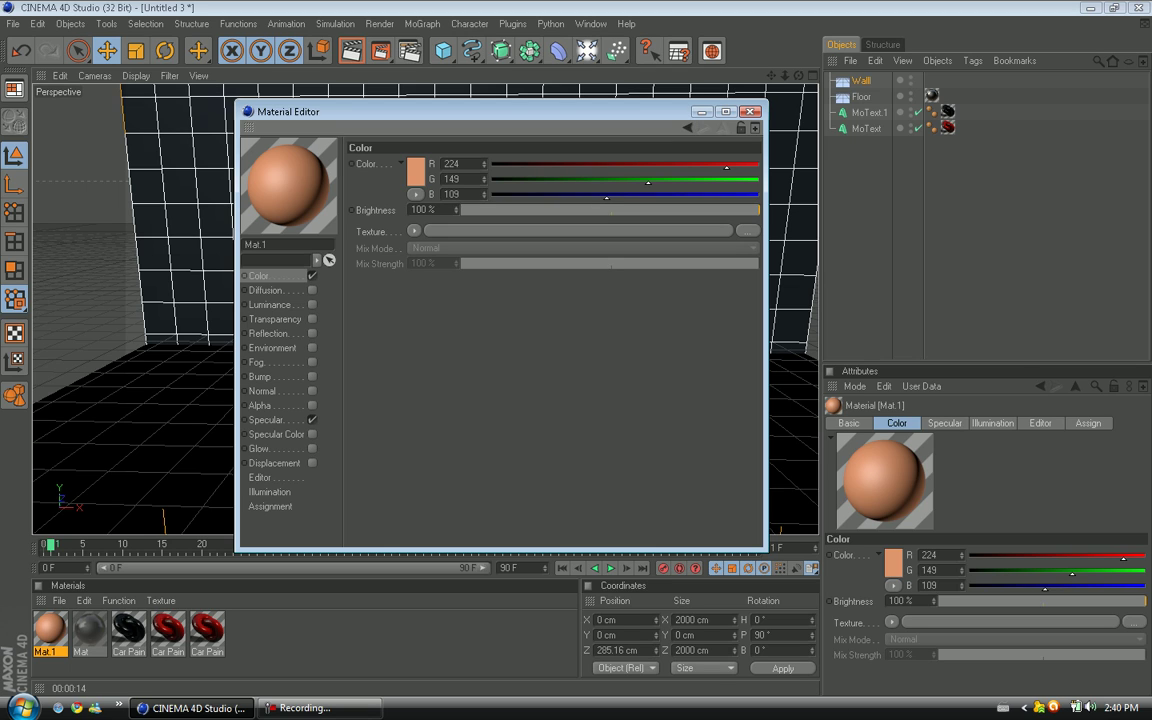
- Enable reflection on the peach material with 0% brightness and a Fresnel texture, and close its editor
left_click(312, 333)
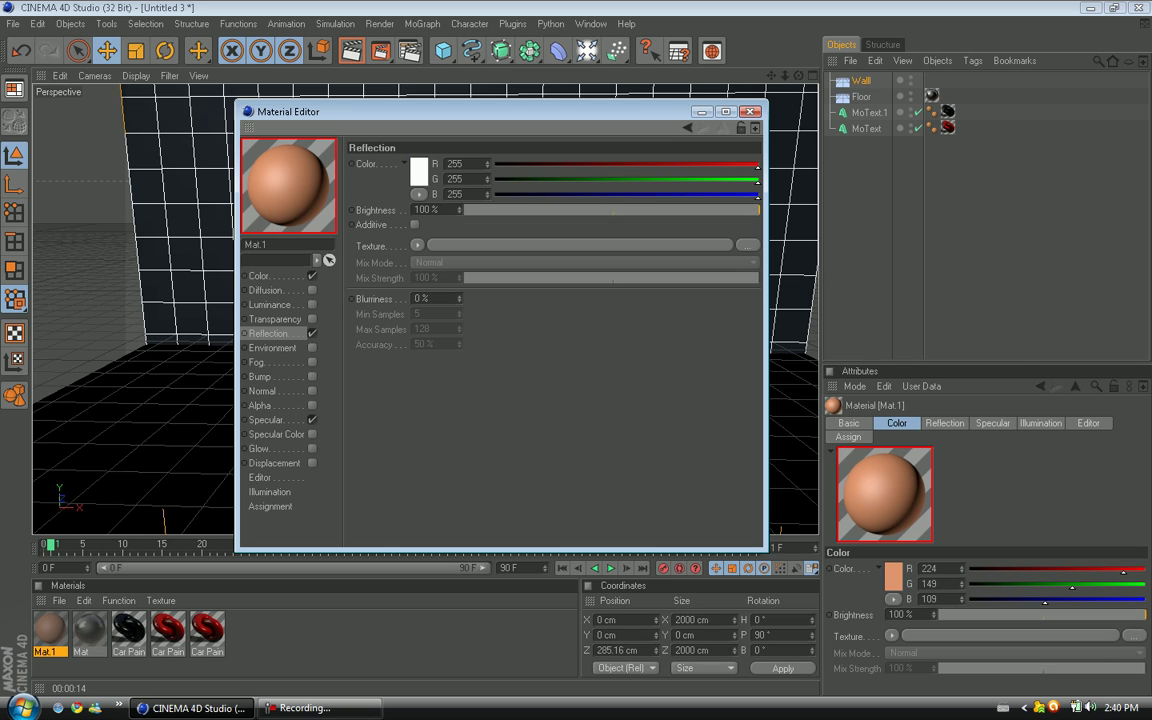
left_click_drag(492, 210, 460, 210)
left_click(417, 245)
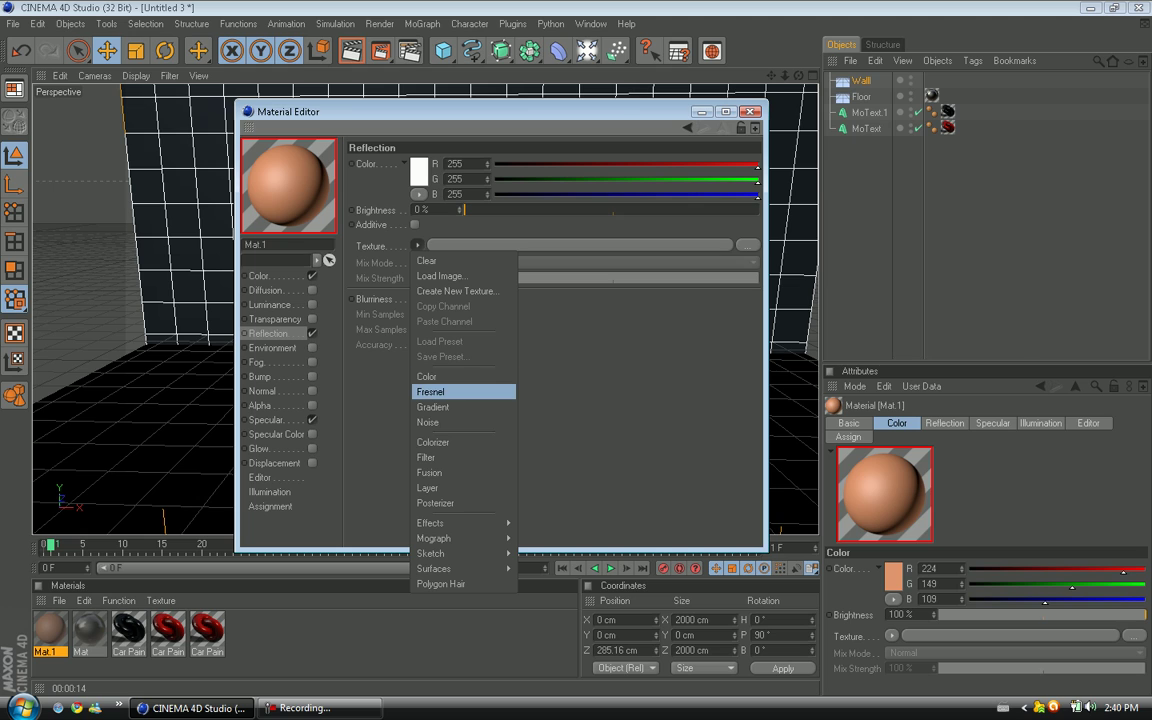
left_click(440, 391)
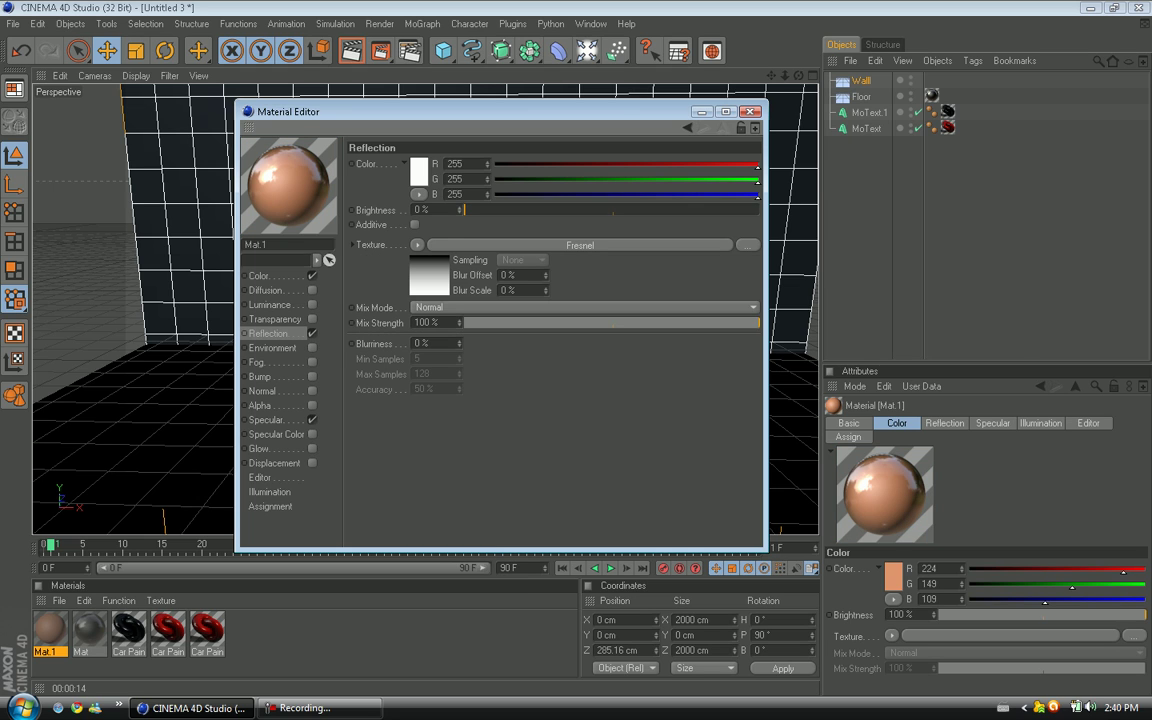
left_click(750, 112)
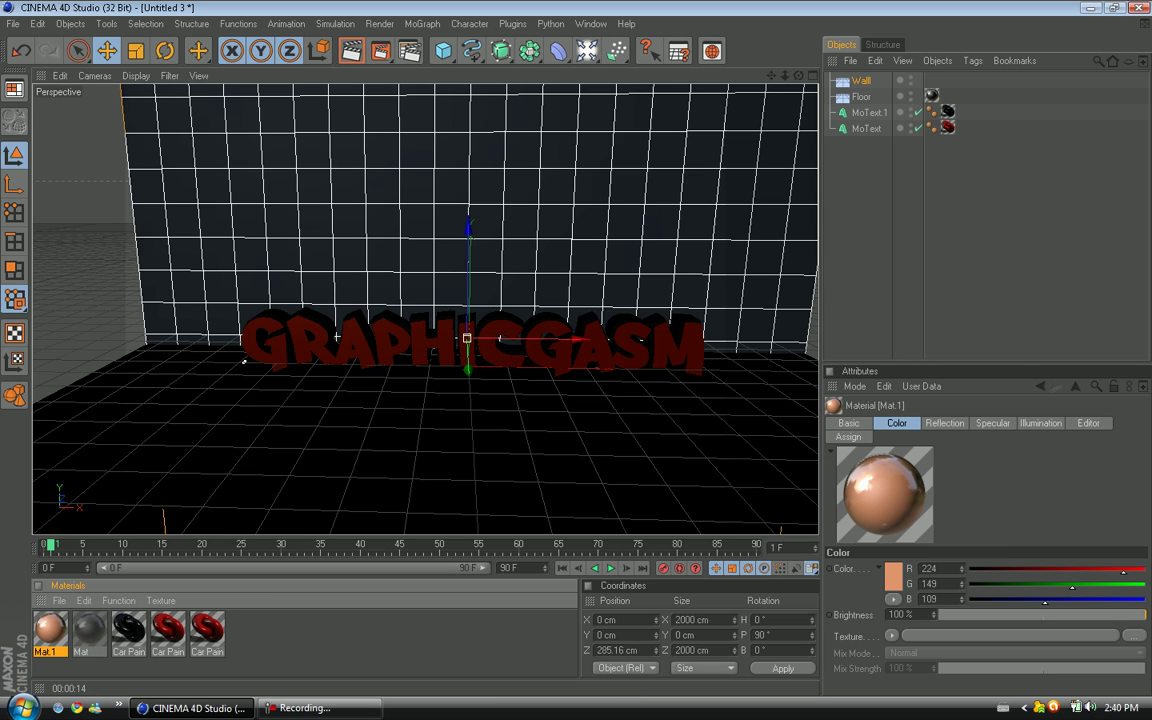
- Apply the peach material to the wall and test-render the view
left_click_drag(50, 630, 470, 226)
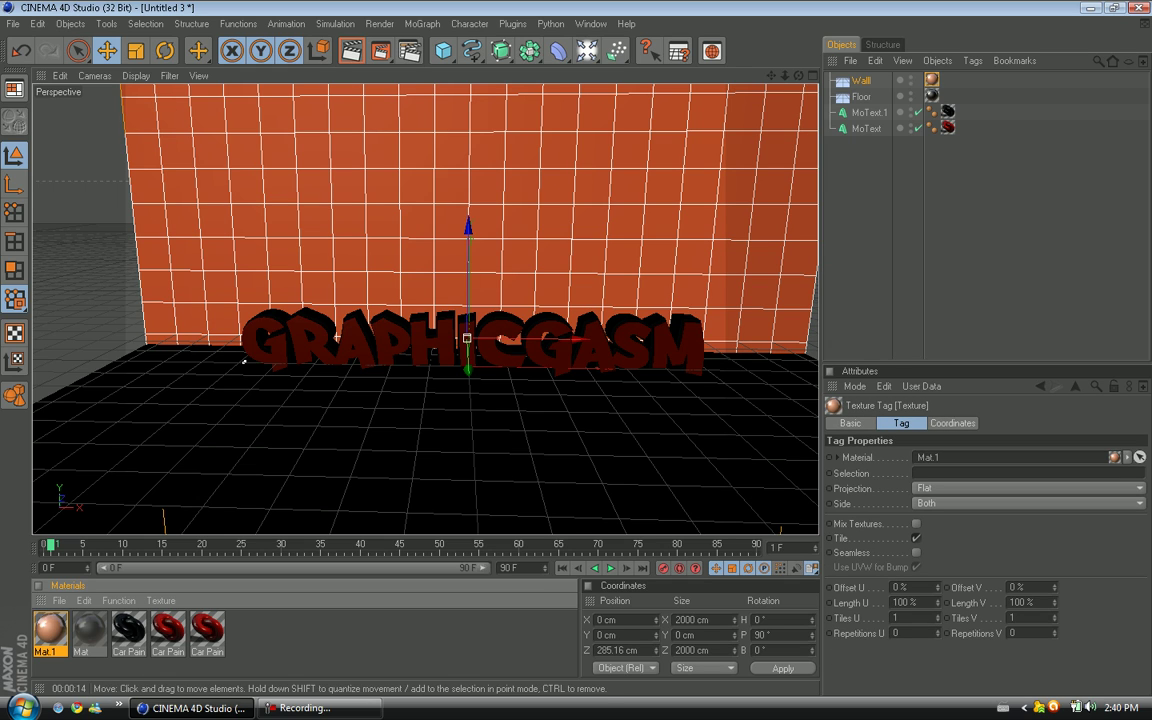
left_click(352, 51)
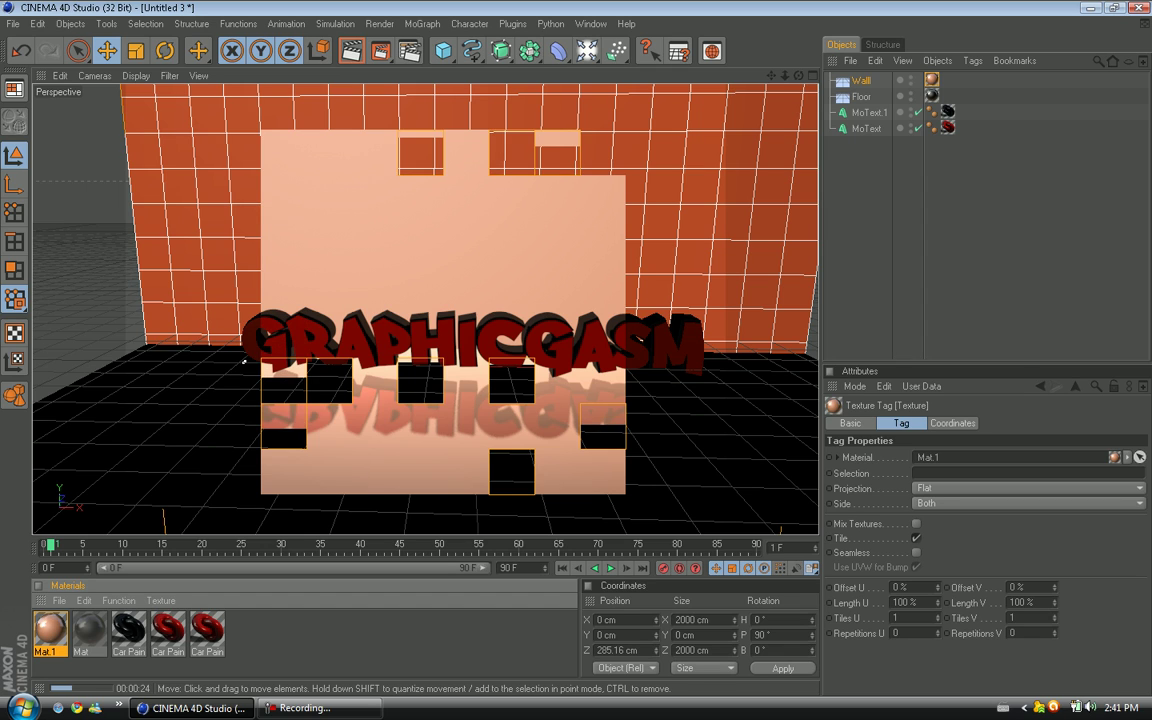
left_click(893, 242)
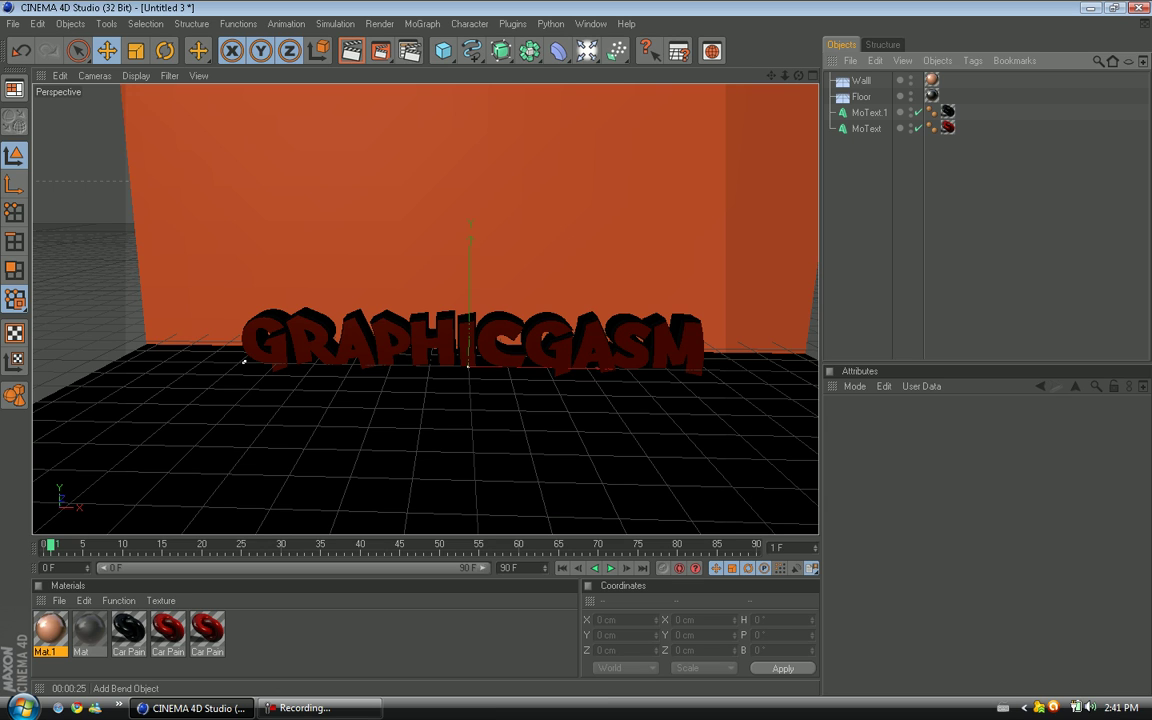
- Add a light and place it above the text at about Y 249 cm and Z -36 cm
left_click(587, 50)
left_click(638, 64)
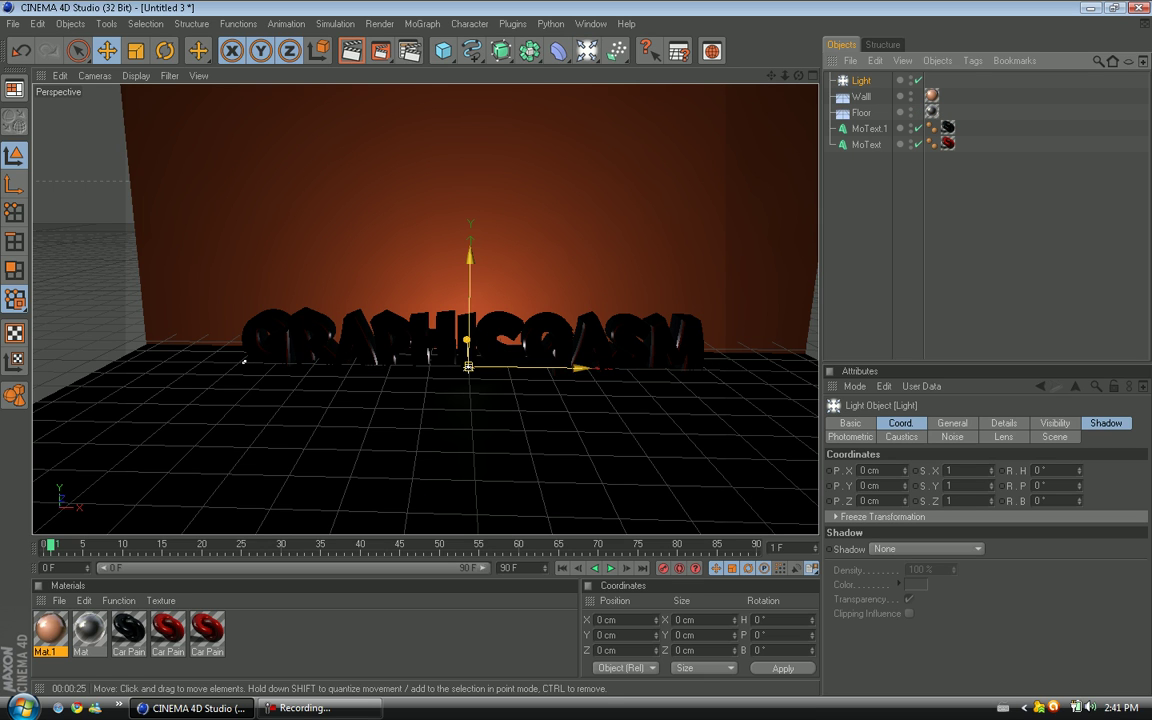
left_click_drag(590, 270, 480, 295, "alt")
left_click_drag(521, 340, 460, 370)
left_click_drag(461, 262, 462, 166)
left_click_drag(317, 320, 233, 366, "alt")
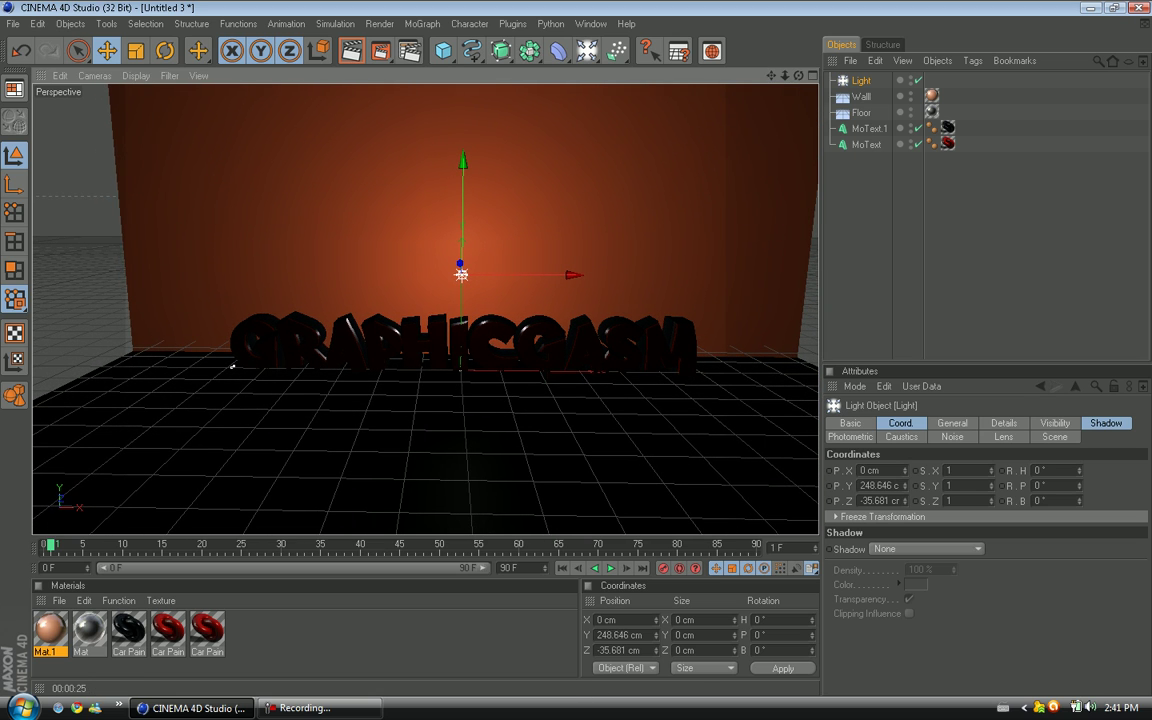
- Set the intensity of the light above the text to 115%
left_click(850, 423)
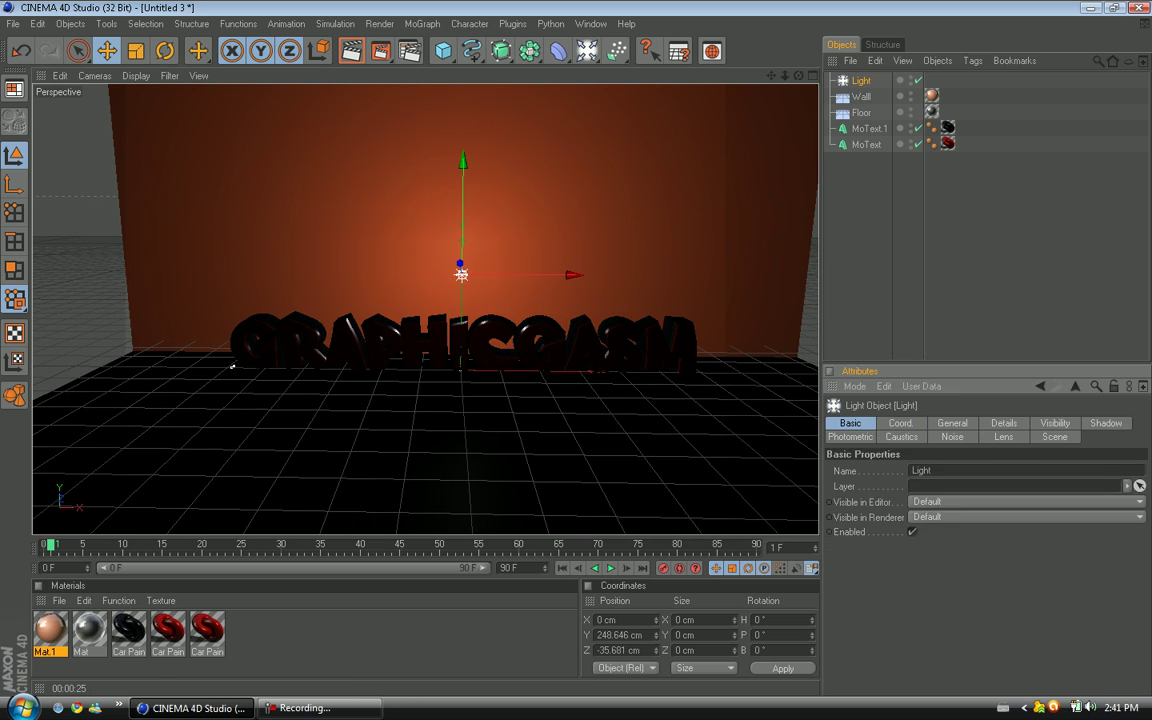
left_click(952, 423)
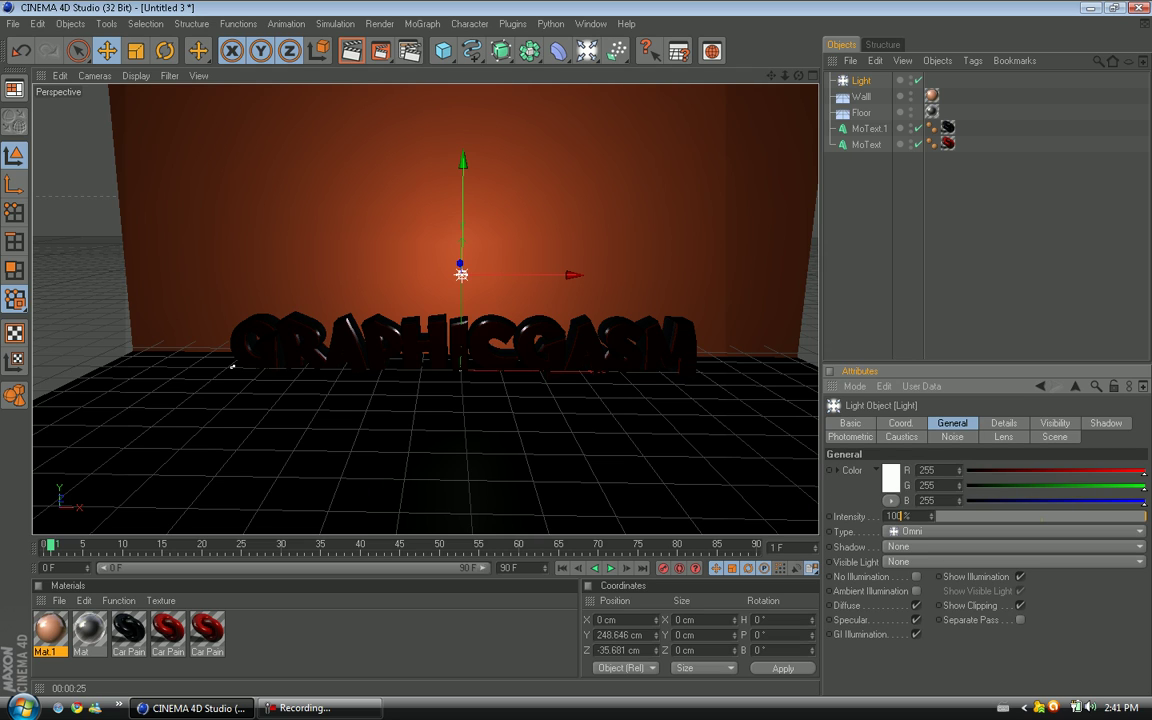
key("BackSpace")
key("BackSpace")
type("15")
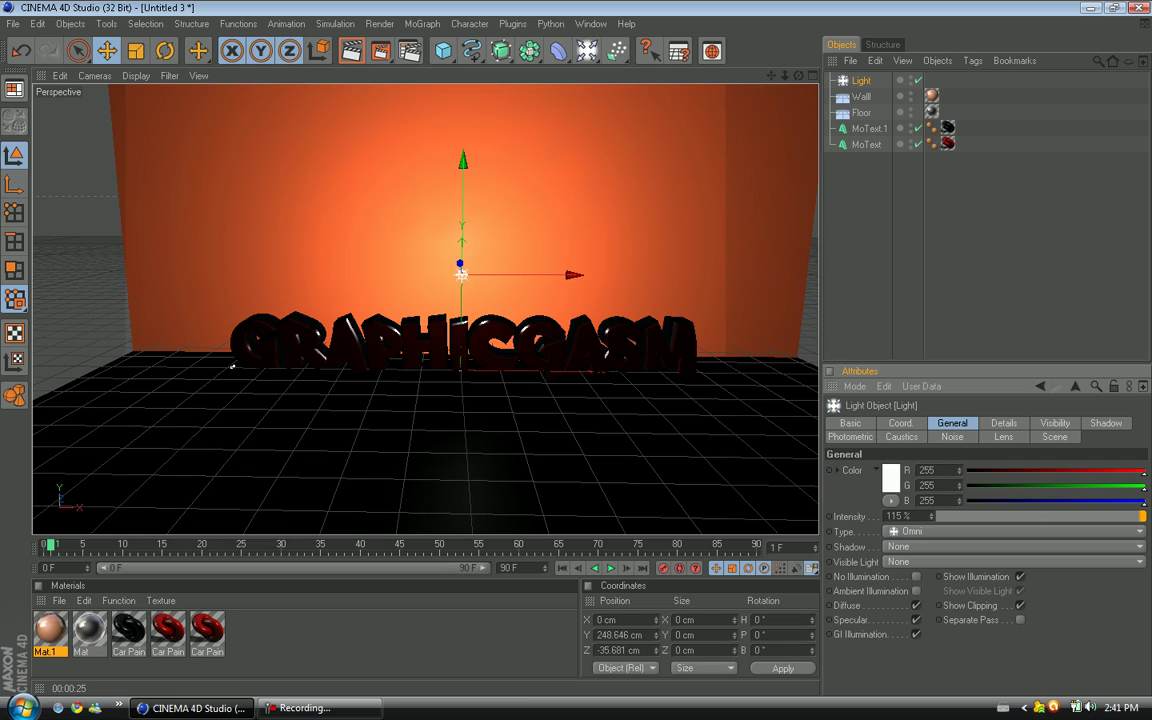
left_click(916, 591)
- Set the shadow type of the light above the text to Shadow Maps (Soft)
left_click(1106, 423)
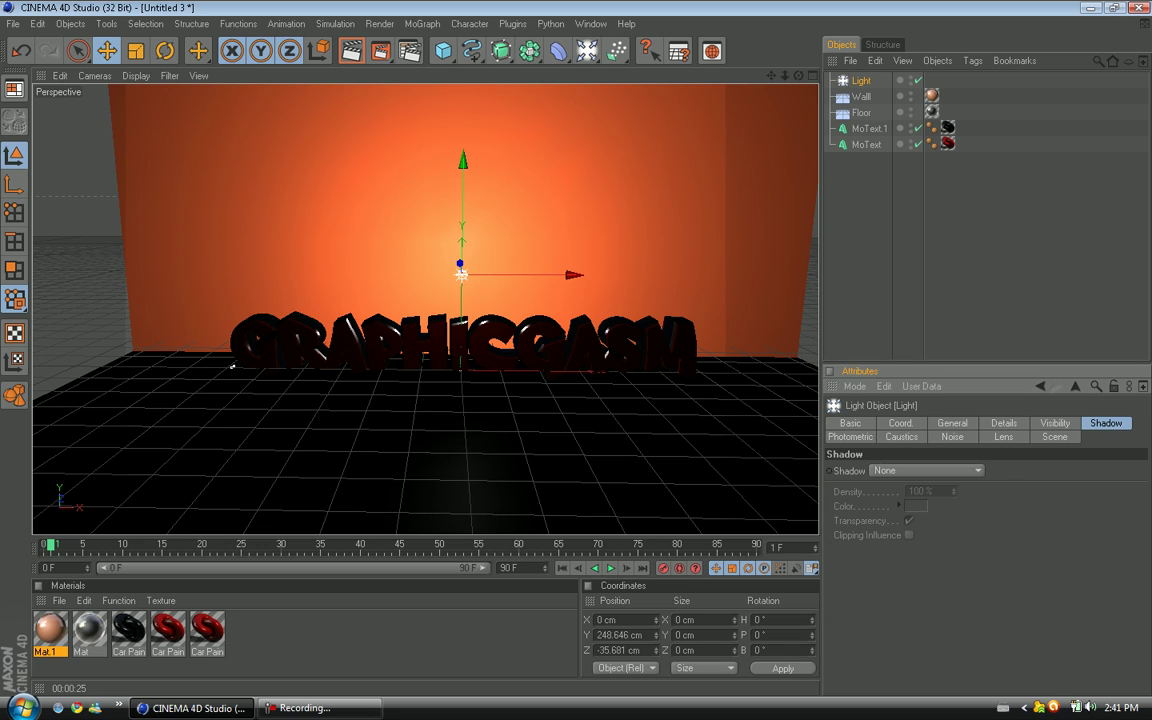
left_click(926, 470)
left_click(918, 501)
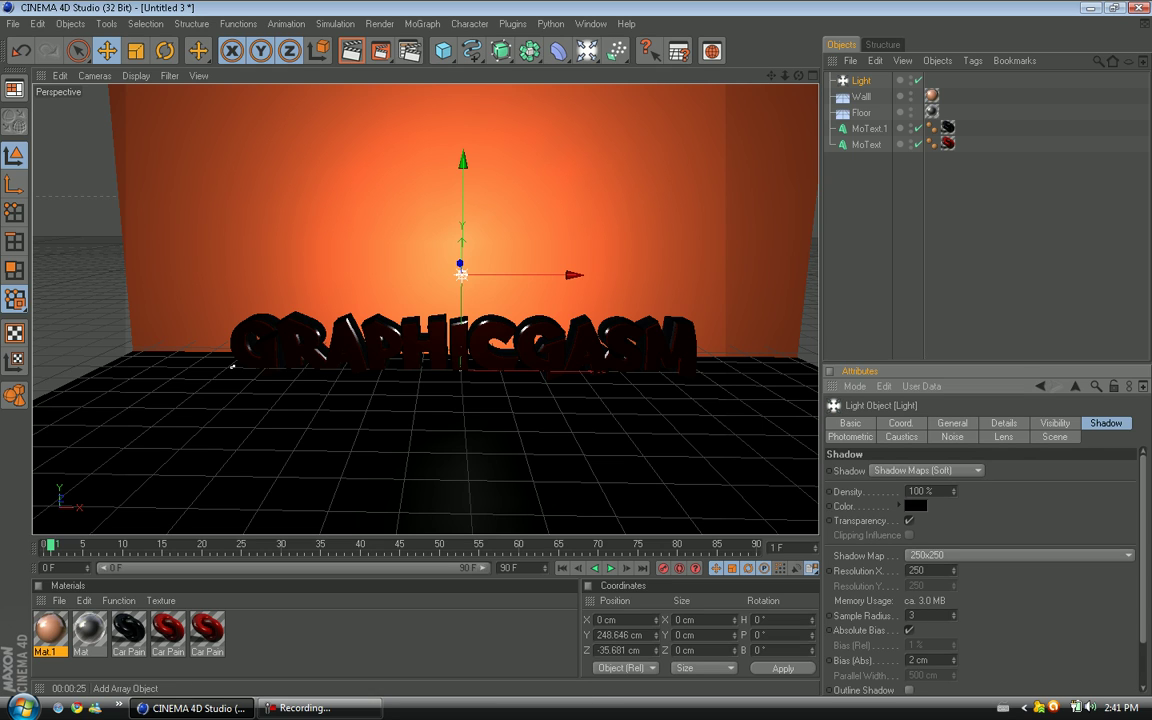
- Add Light.2 in front of the text at about X 311, Y -27, Z -318 cm, deleting the surplus Light.1
left_click(587, 50)
left_click(587, 50)
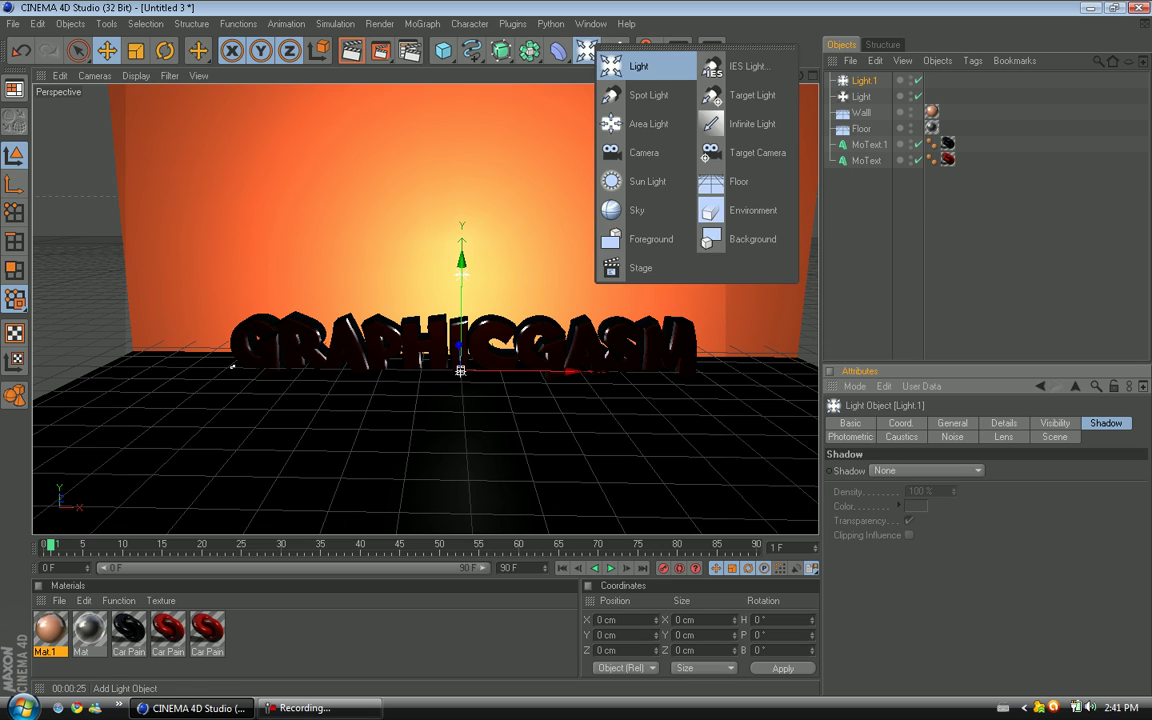
left_click(638, 66)
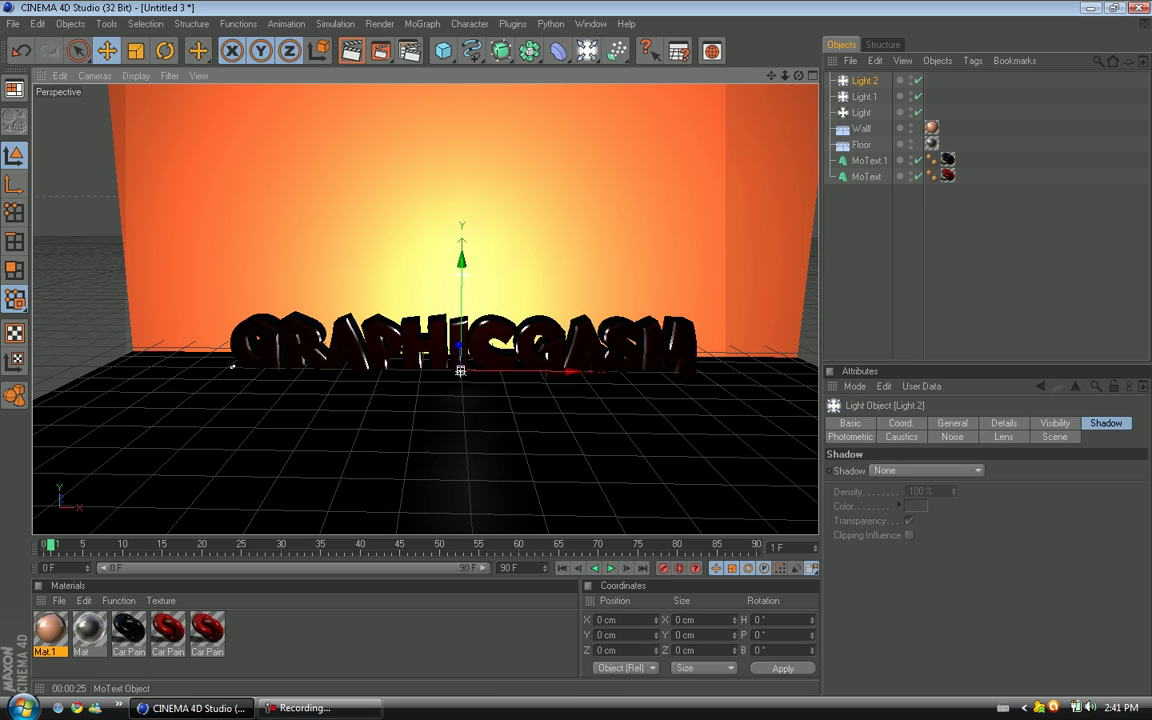
left_click(864, 97)
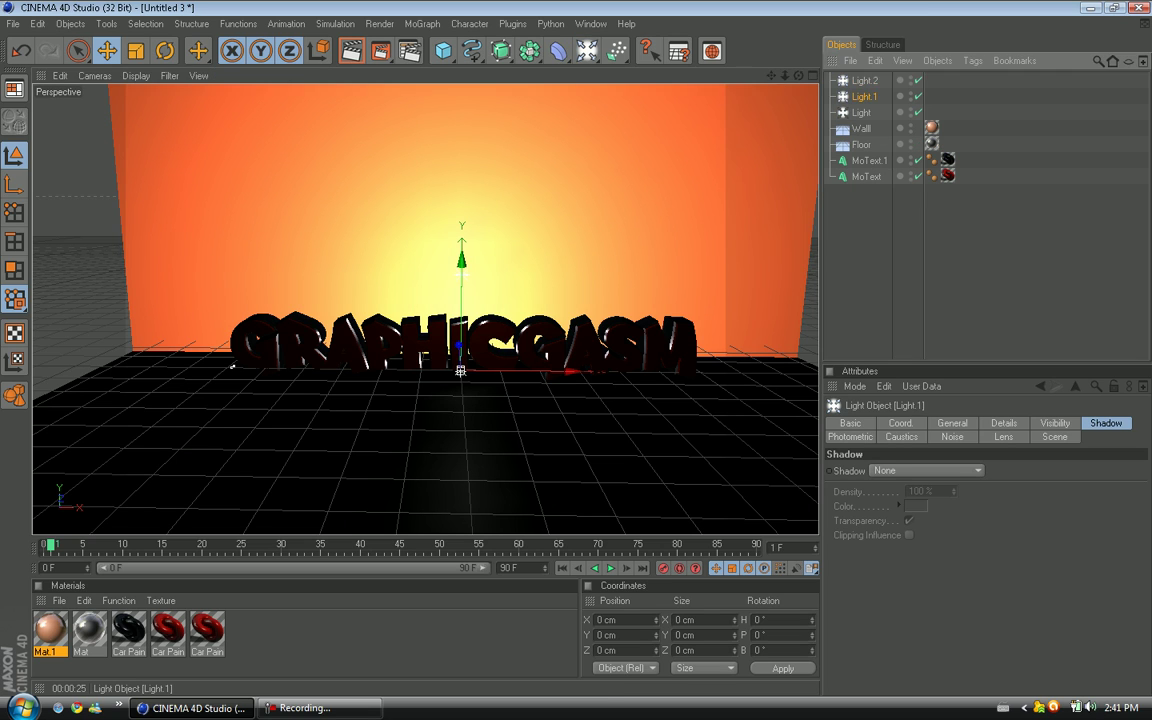
key("Delete")
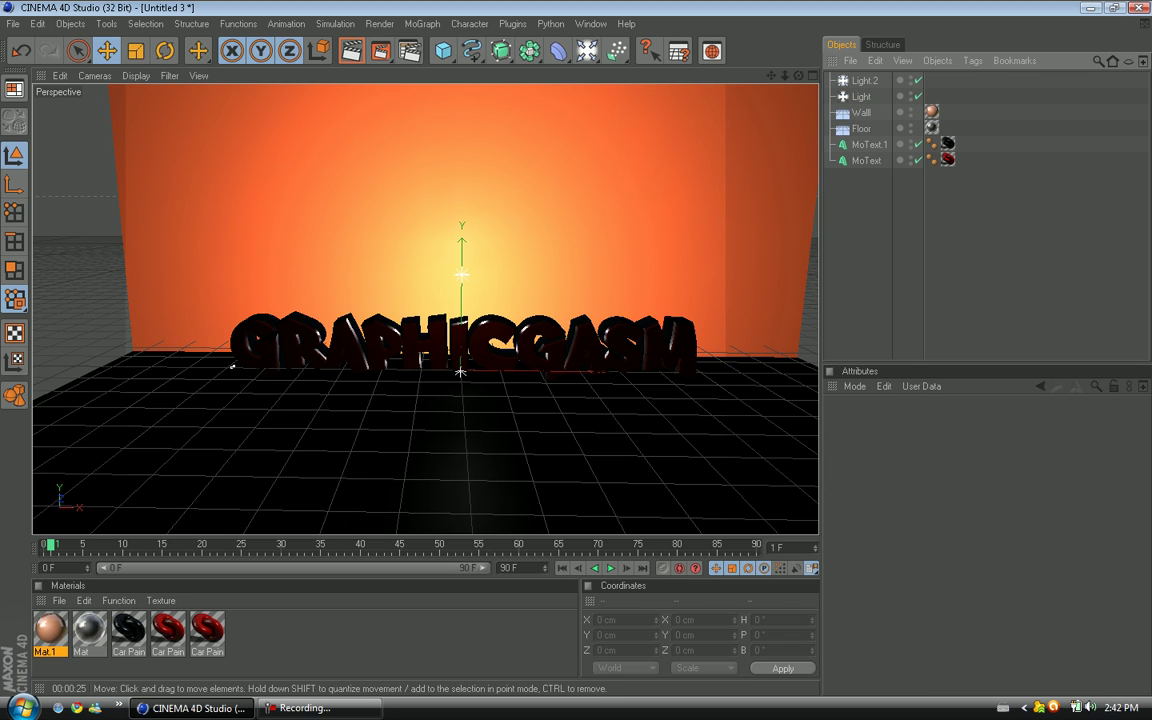
left_click(864, 81)
left_click_drag(560, 300, 547, 470, "alt")
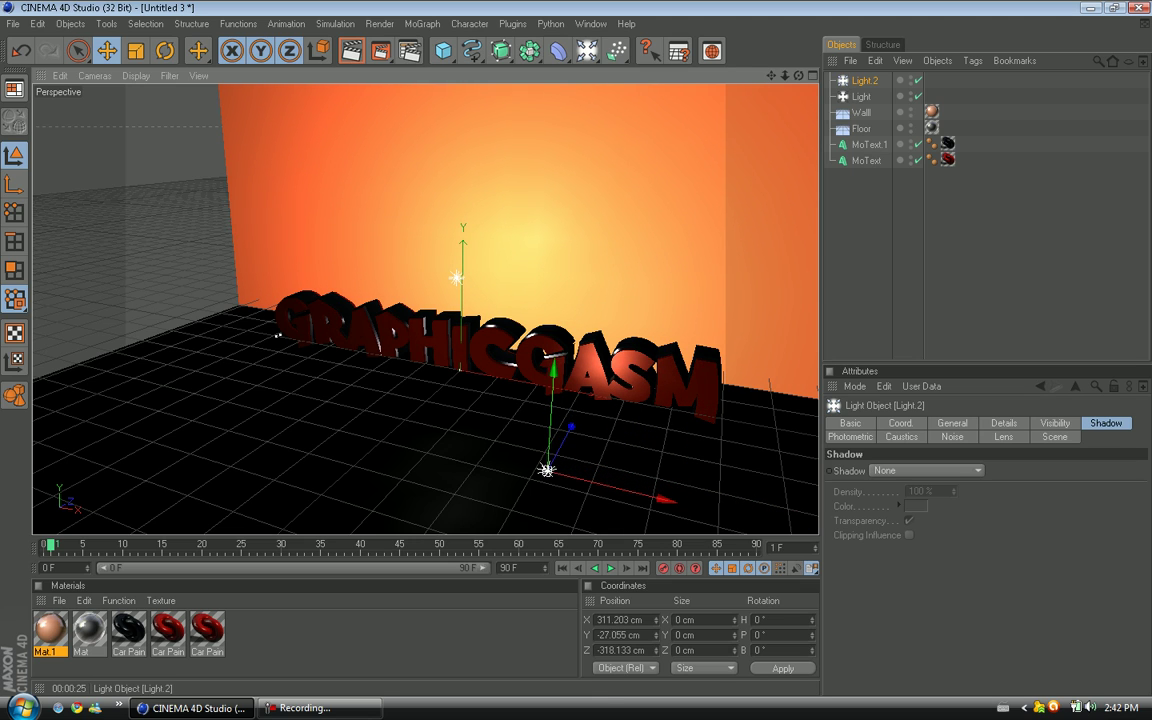
- Set the color of Light.2 to a light cyan of R 131, G 252, B 252
left_click(850, 423)
left_click(952, 423)
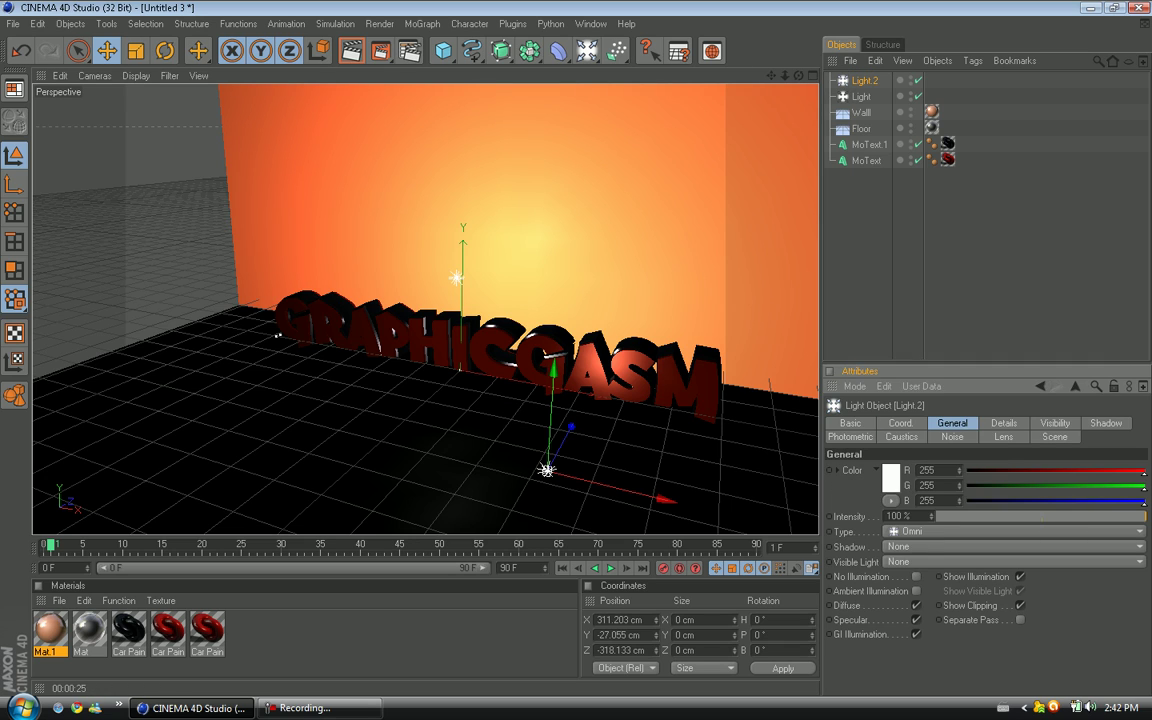
left_click(887, 478)
left_click_drag(899, 414, 922, 414)
left_click(841, 439)
left_click_drag(841, 439, 845, 423)
left_click(858, 551)
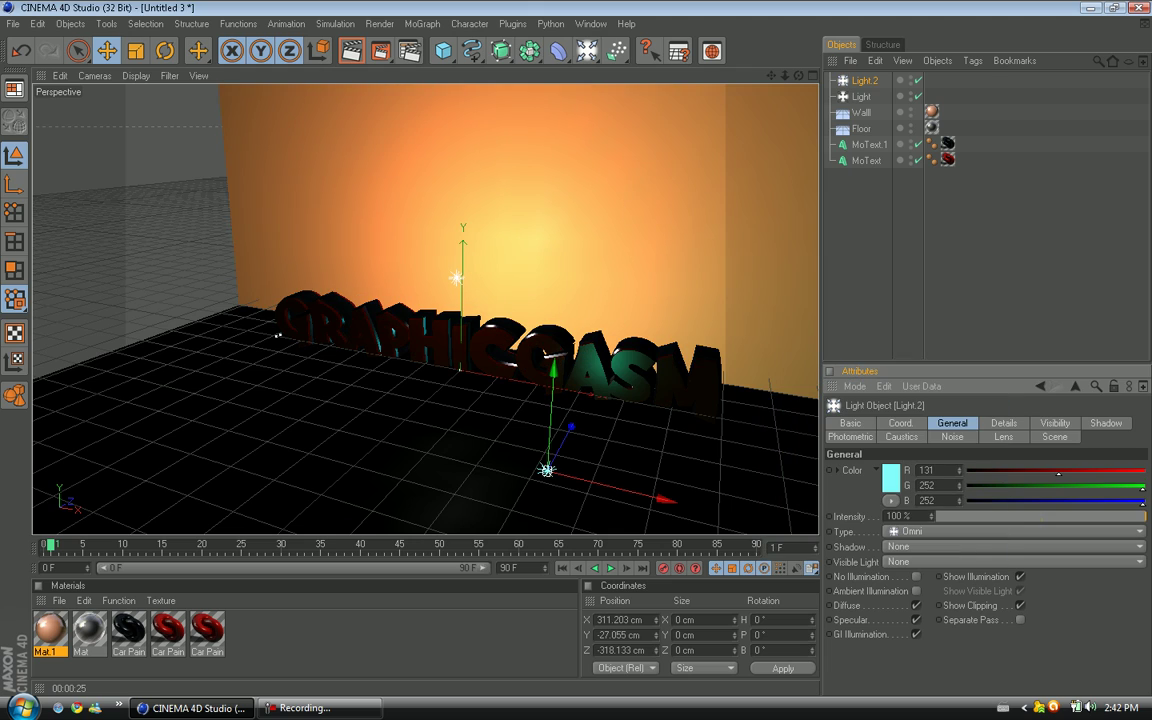
- Give Light.2 Shadow Maps (Soft) shadows with a dark teal shadow color of R 0, G 71, B 79
left_click(1106, 423)
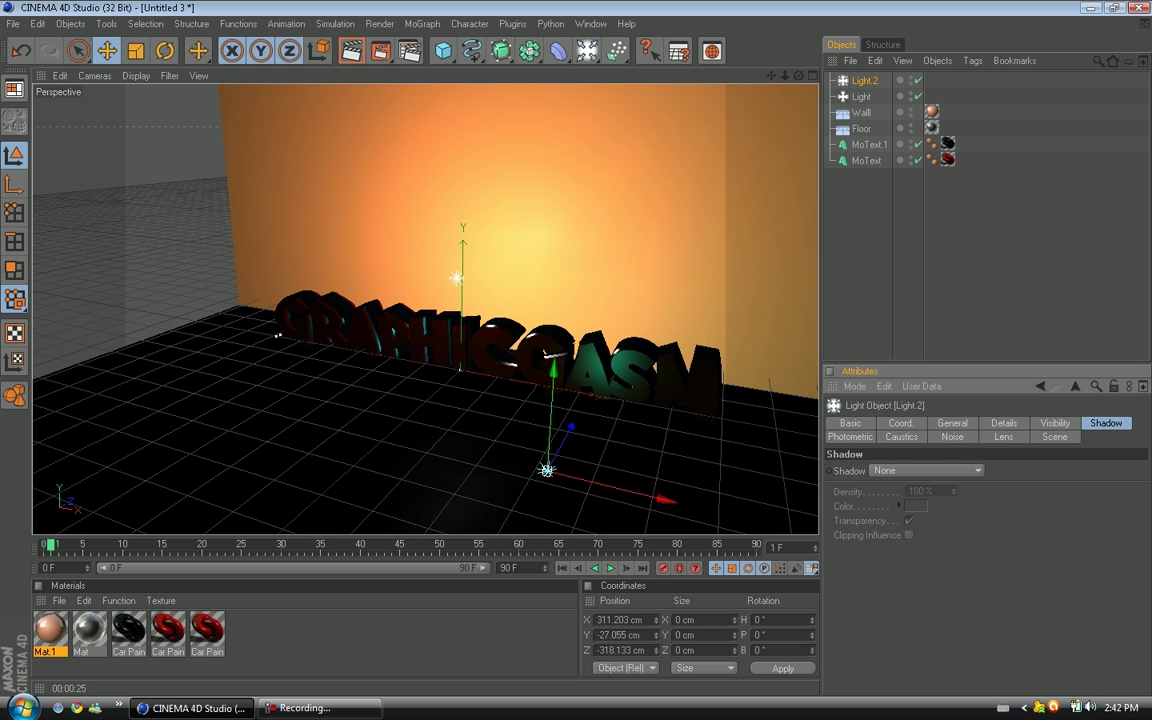
left_click(925, 470)
left_click(915, 486)
left_click(915, 505)
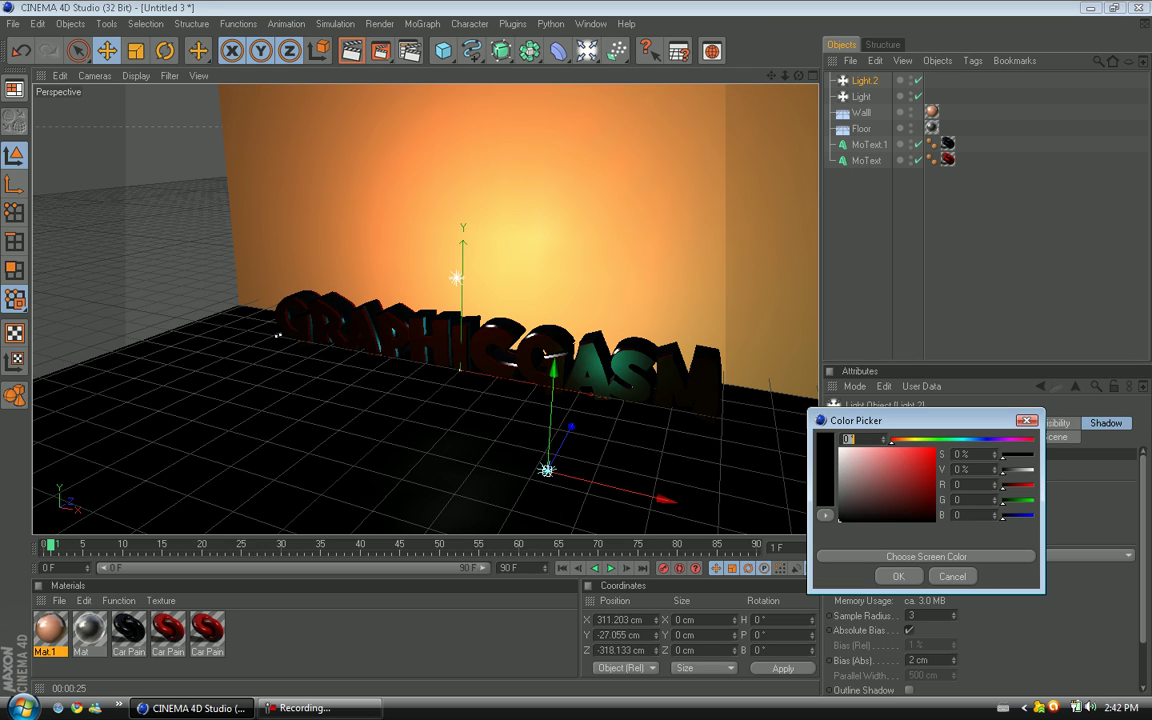
left_click(964, 440)
left_click_drag(928, 477, 935, 499)
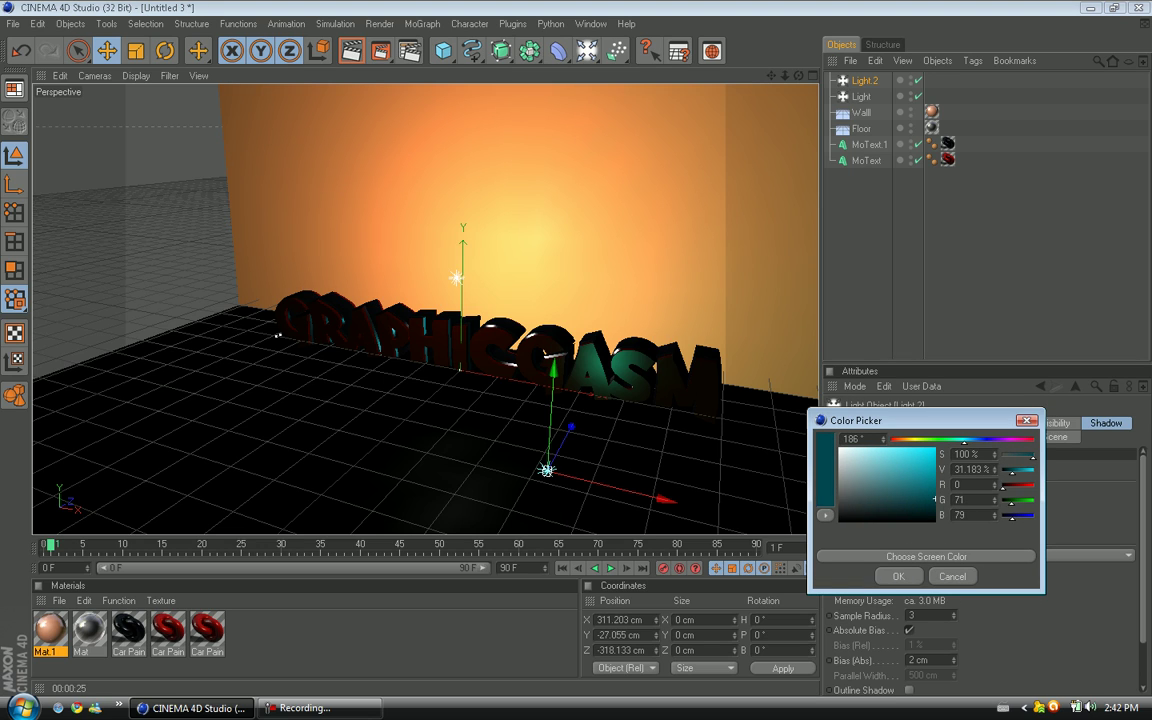
left_click(898, 576)
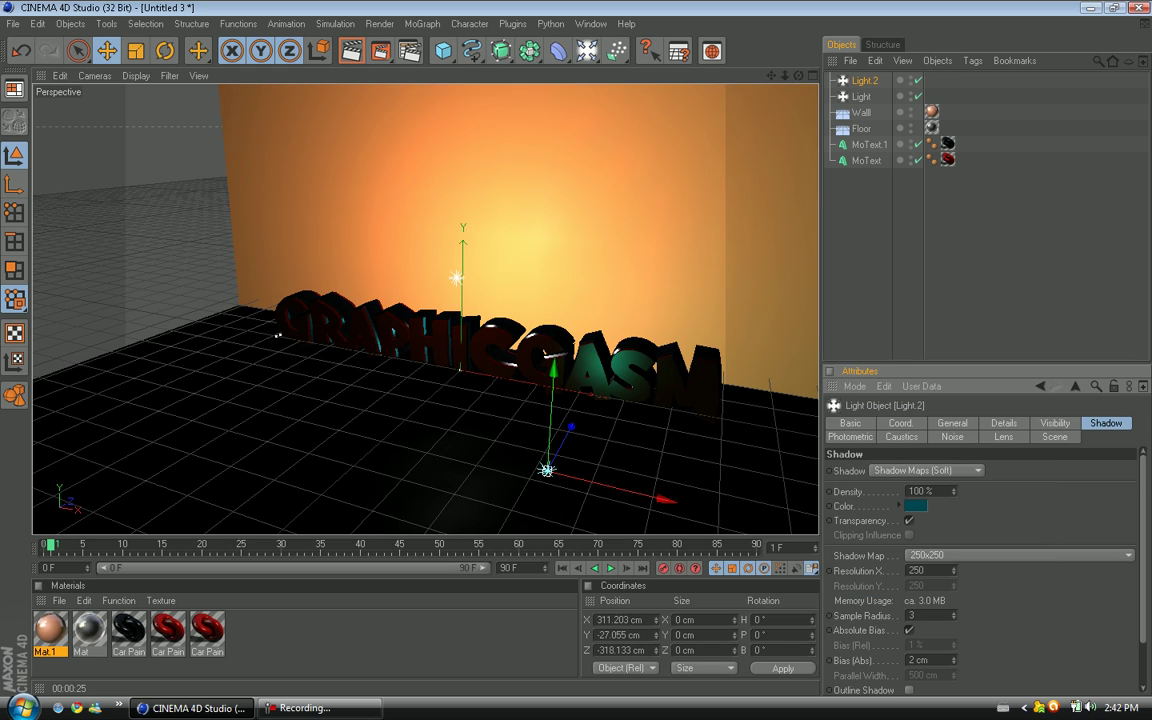
- Set the intensity of Light.2 to 85%
left_click(952, 423)
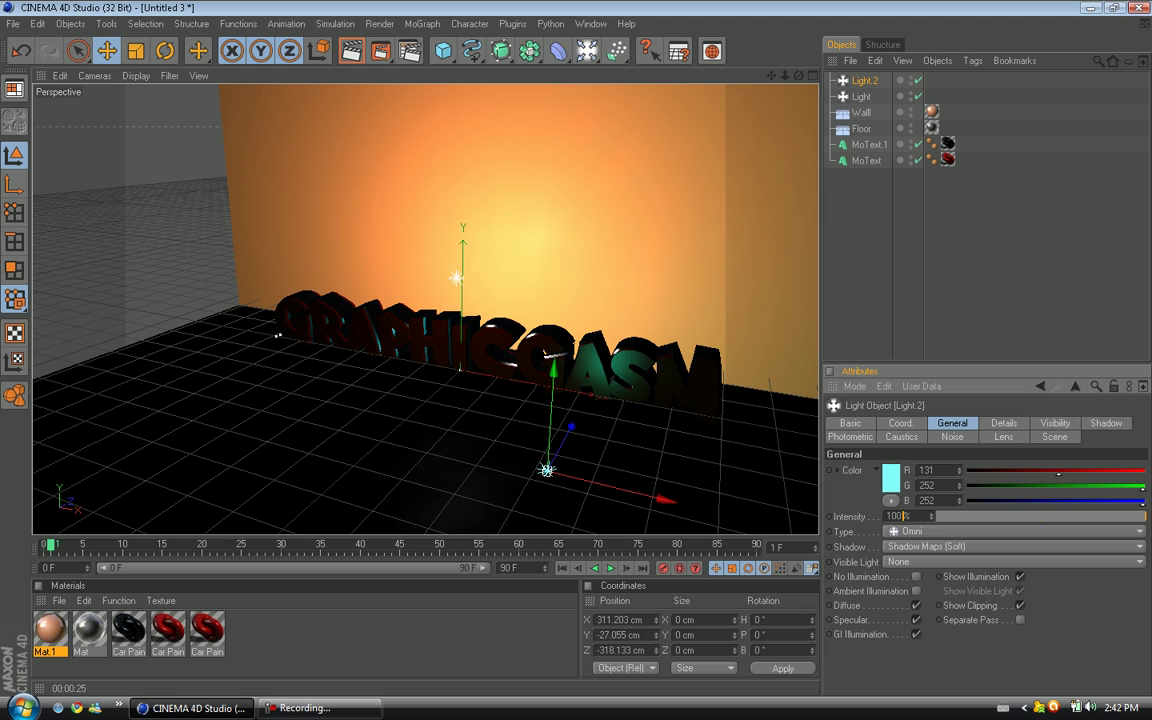
type("85")
key("Return")
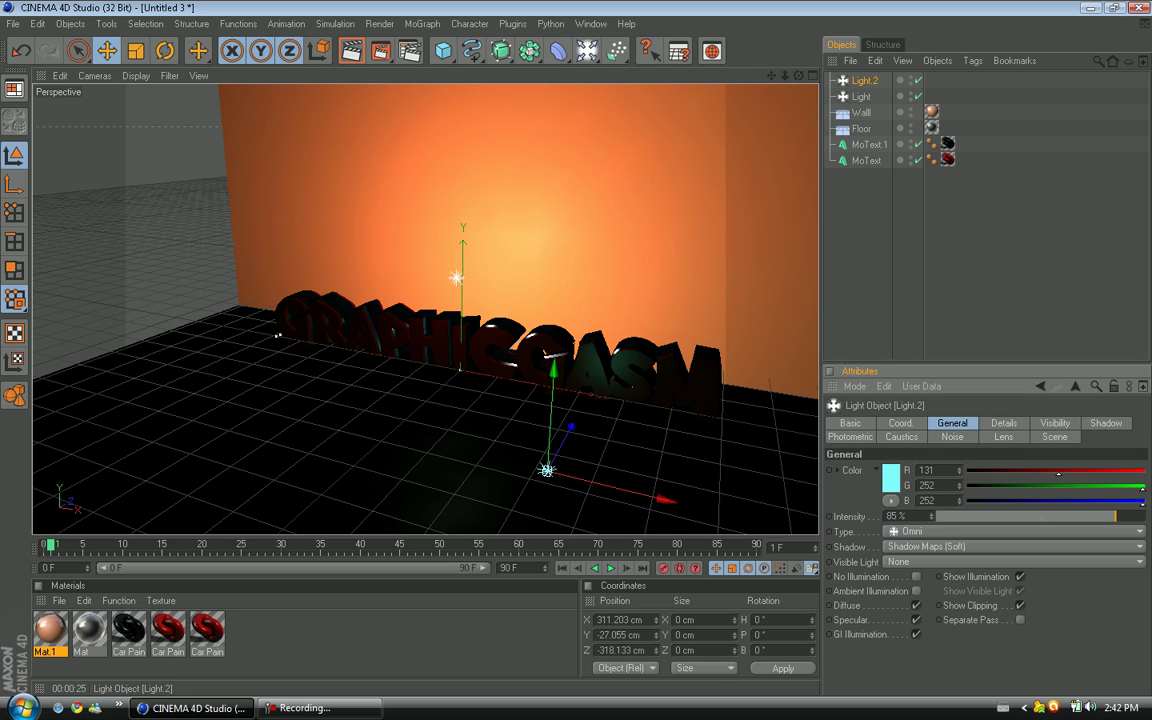
- Duplicate Light.2, move the copy to about X -463 cm in front of the text's first letters, and test-render the view
left_click(864, 81)
key("ctrl+c")
key("ctrl+v")
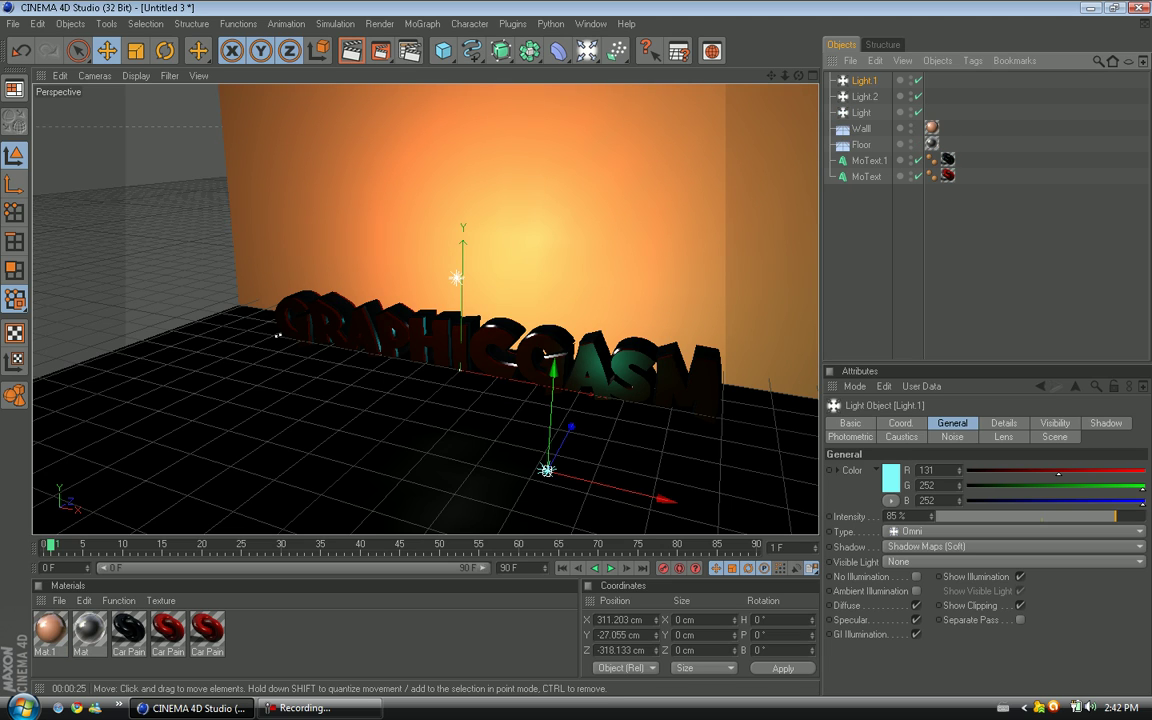
left_click_drag(547, 470, 340, 355)
scroll(425, 308, "up", 2)
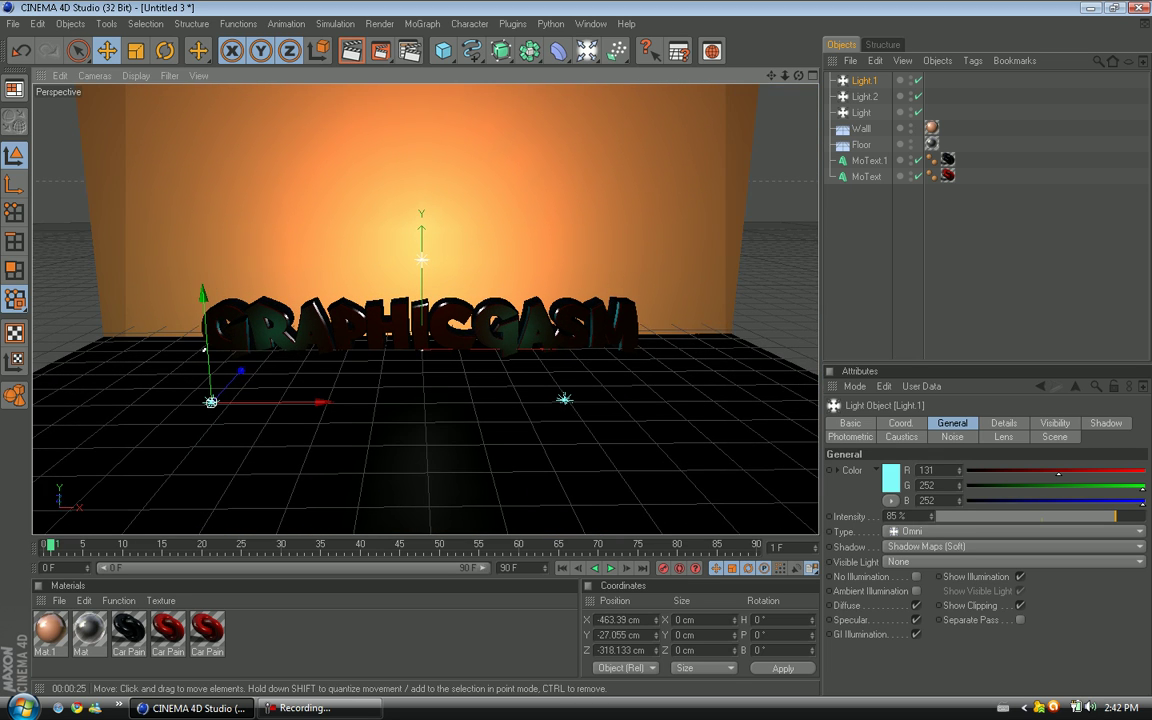
left_click(352, 50)
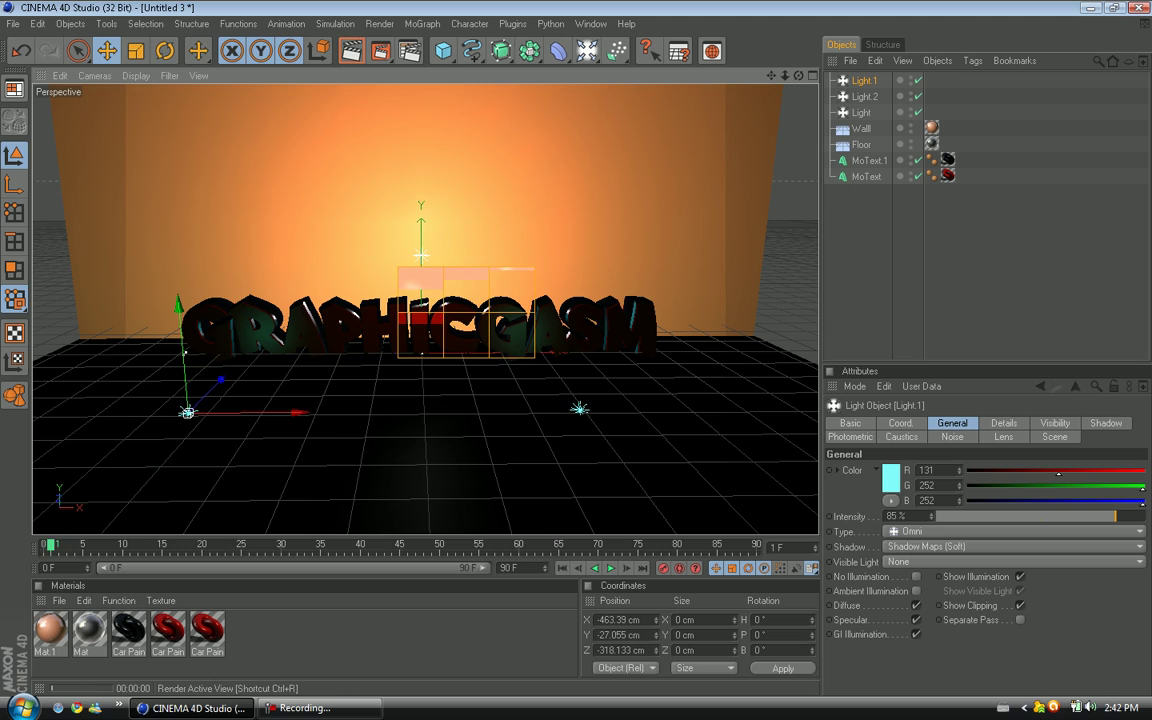